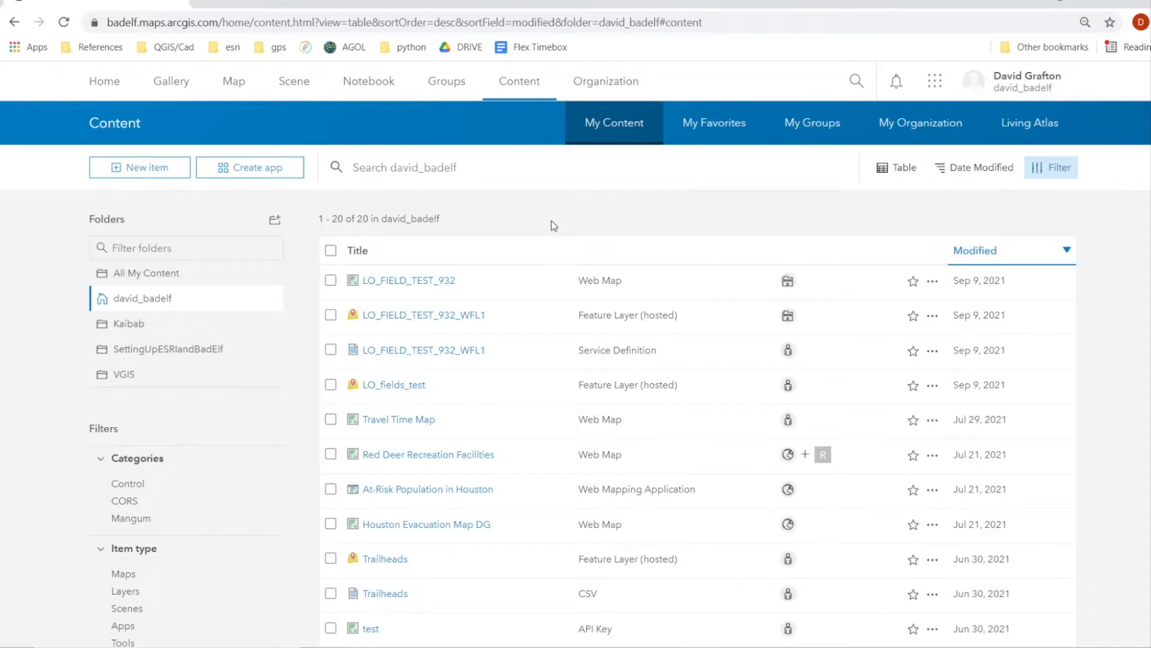
# Create a new content folder named Demo
pyautogui.click(427, 80)
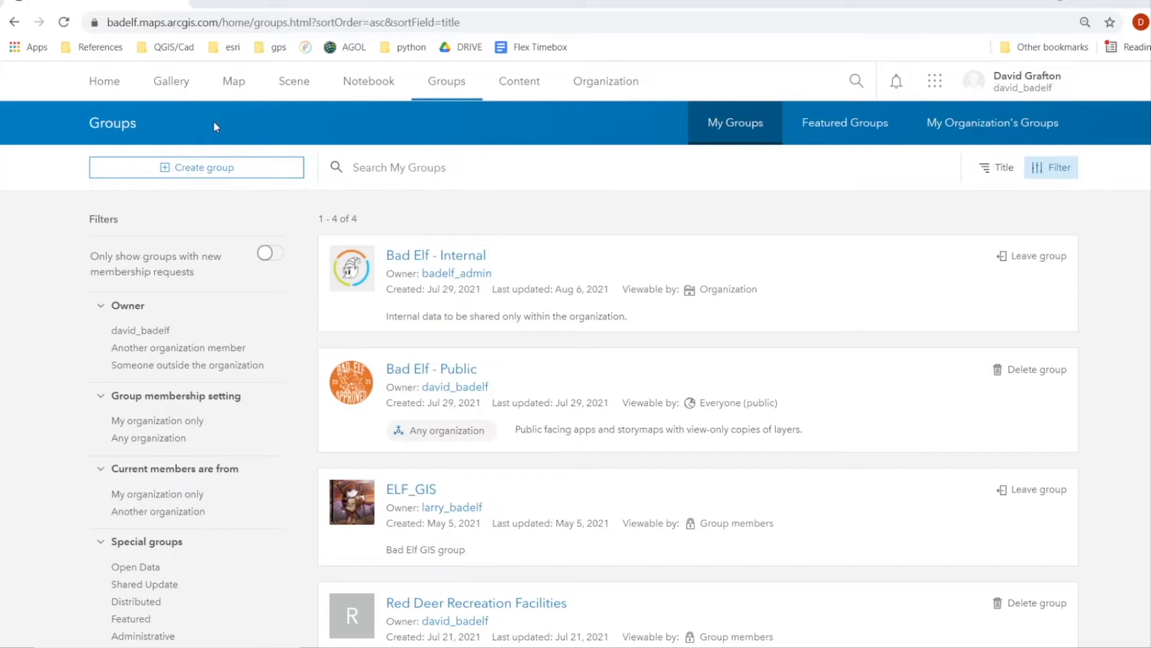
pyautogui.click(492, 86)
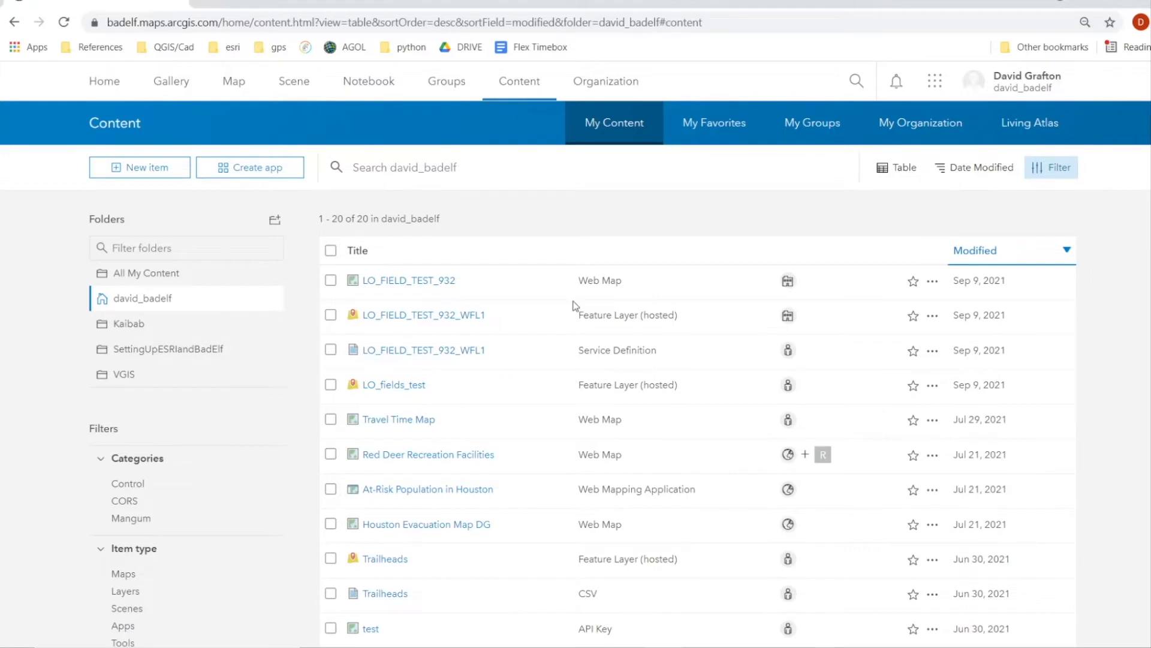
pyautogui.click(177, 275)
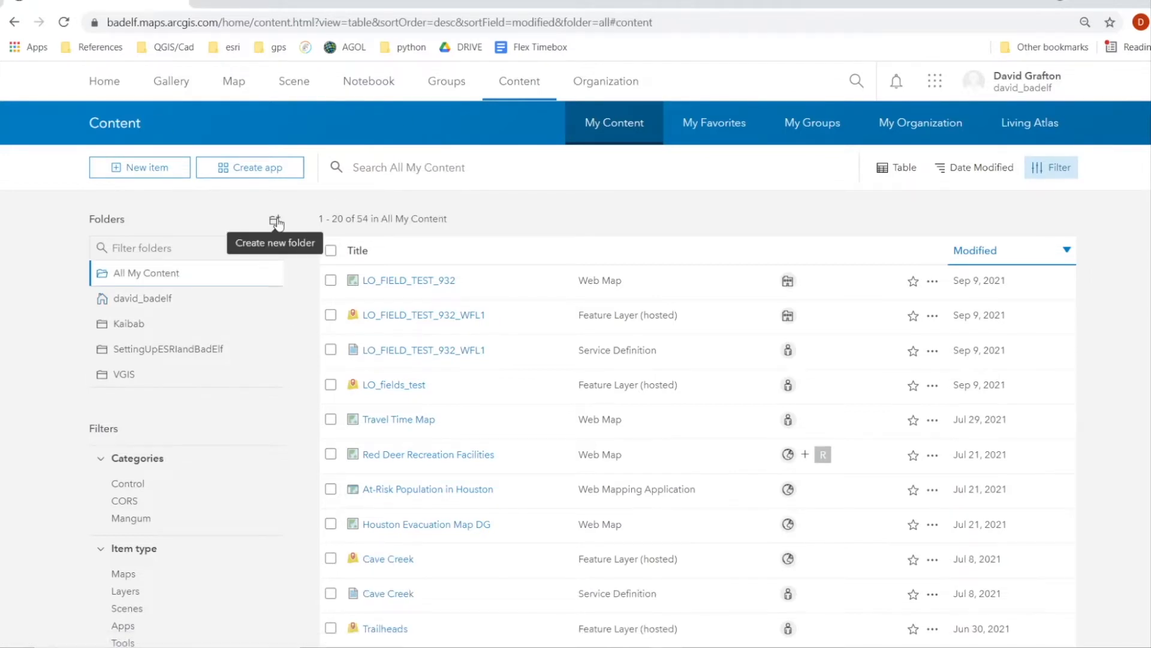
pyautogui.click(275, 221)
pyautogui.click(578, 358)
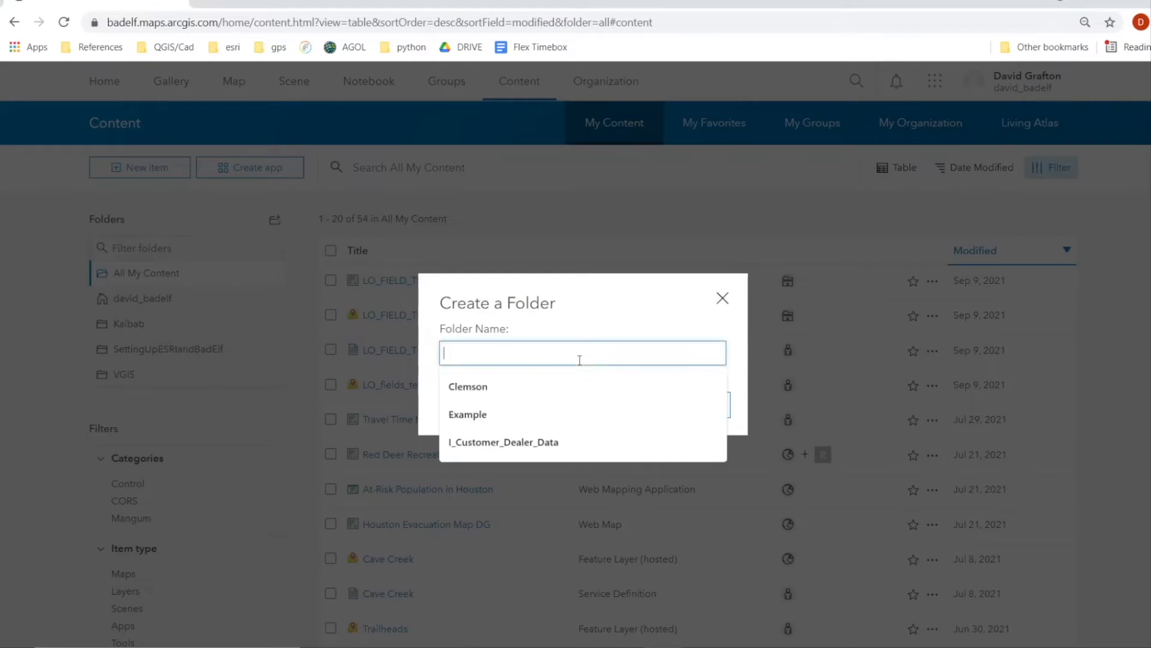
pyautogui.write('De')
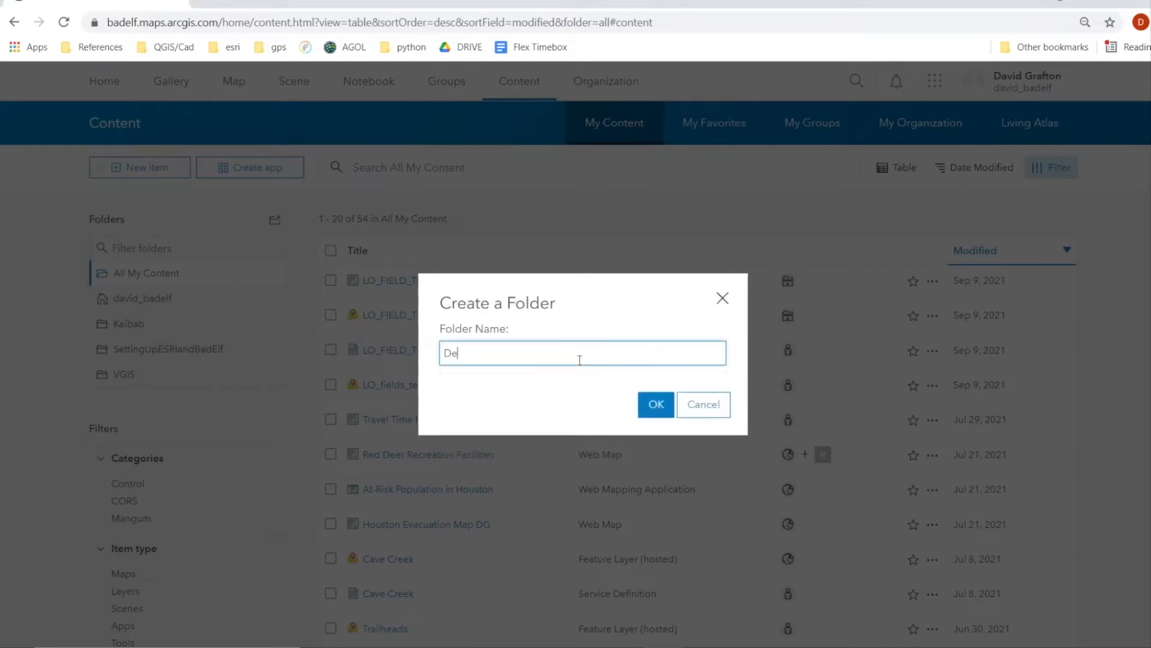
pyautogui.write('mo')
pyautogui.click(656, 405)
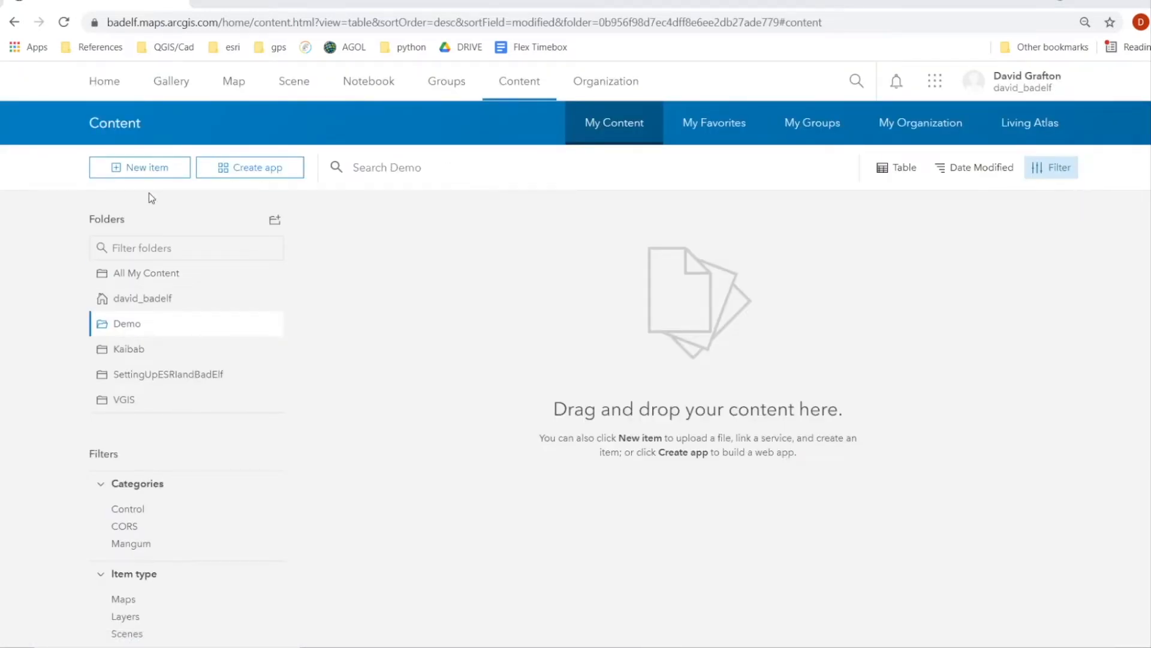
pyautogui.click(274, 221)
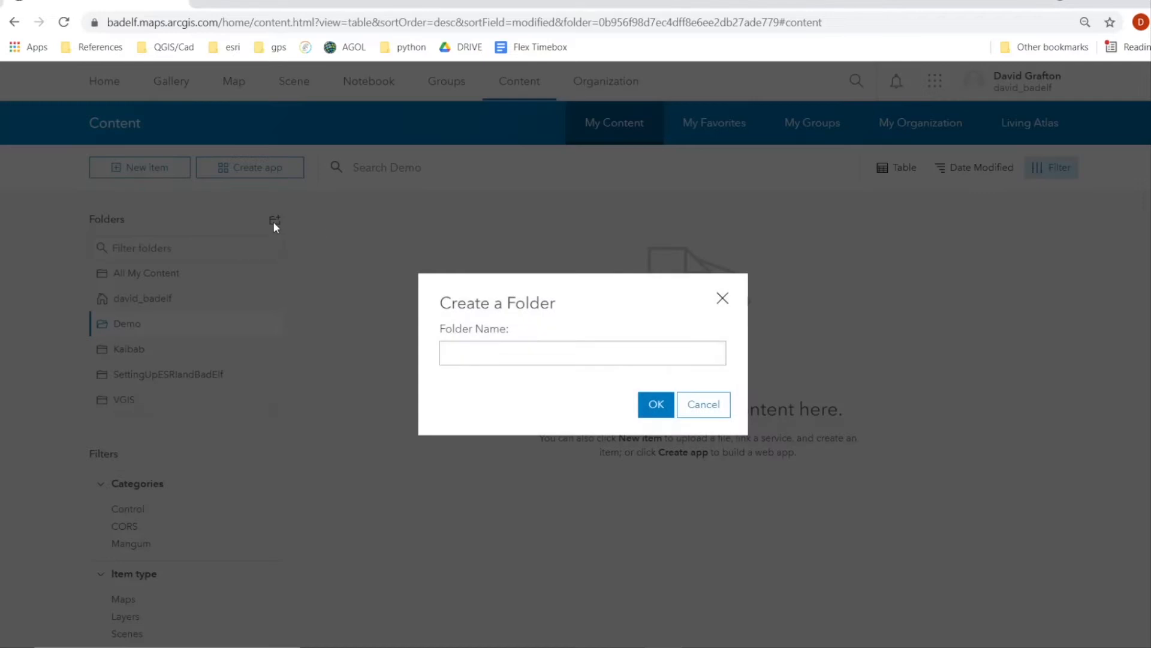
pyautogui.click(511, 344)
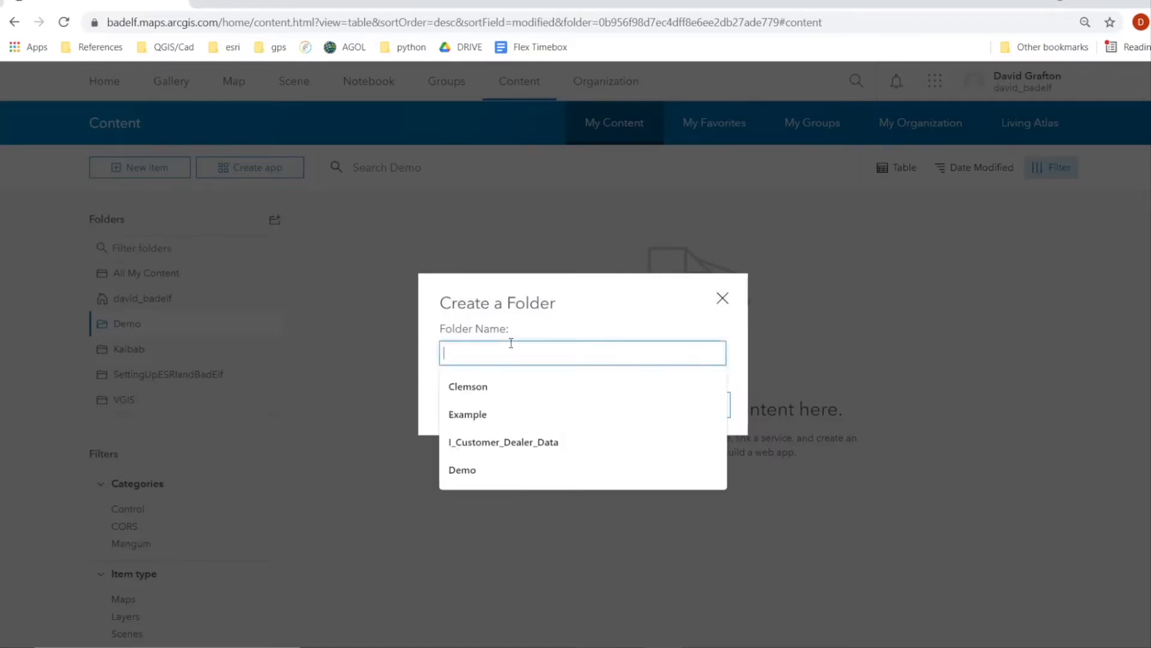
pyautogui.write('kljlk jkljl')
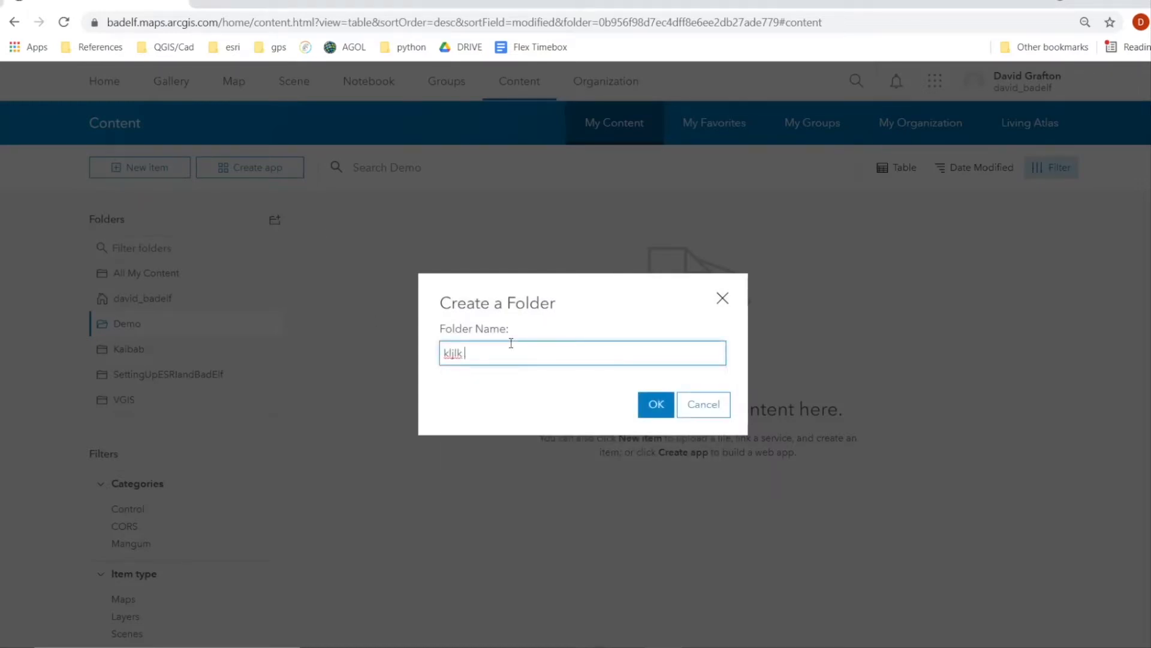
pyautogui.press('BackSpace')
pyautogui.press('BackSpace')
pyautogui.press('BackSpace')
pyautogui.press('BackSpace')
pyautogui.press('BackSpace')
pyautogui.press('BackSpace')
pyautogui.press('BackSpace')
pyautogui.press('BackSpace')
pyautogui.press('BackSpace')
pyautogui.press('BackSpace')
pyautogui.press('BackSpace')
pyautogui.write('Demo')
pyautogui.write('_name')
pyautogui.press('BackSpace')
pyautogui.press('BackSpace')
pyautogui.press('BackSpace')
pyautogui.press('BackSpace')
pyautogui.press('BackSpace')
pyautogui.press('BackSpace')
pyautogui.press('BackSpace')
pyautogui.press('BackSpace')
pyautogui.press('BackSpace')
pyautogui.write('demoName')
pyautogui.click(707, 402)
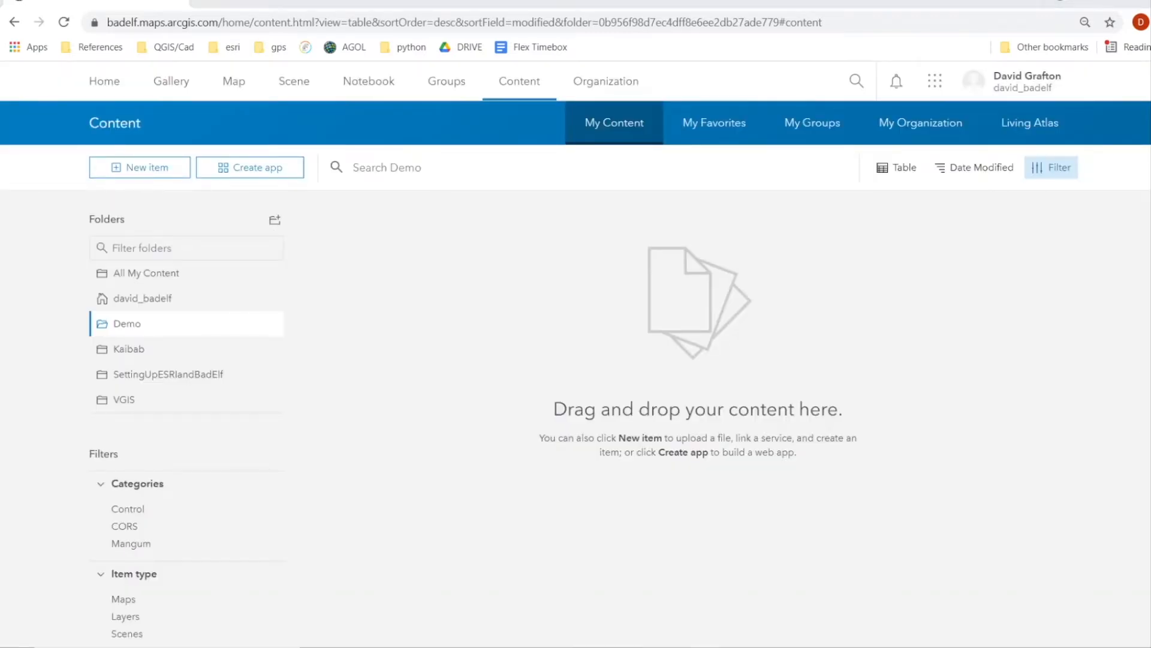
# Start a new feature layer from the General category's Points template and enable capturing GPS receiver information
pyautogui.click(149, 171)
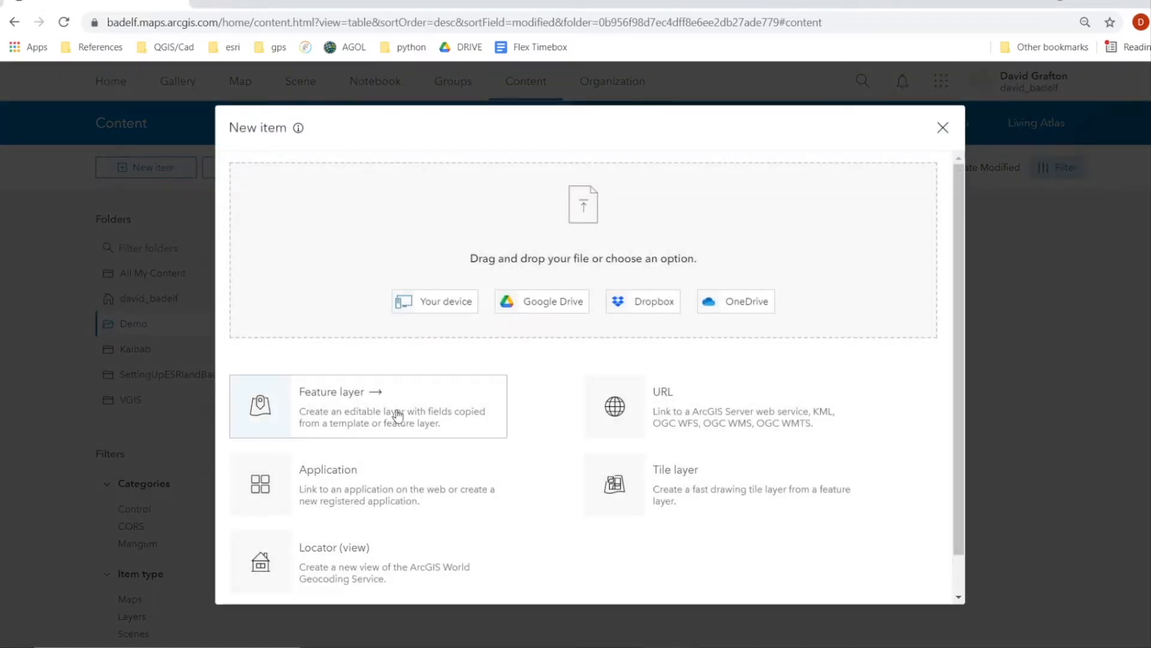
pyautogui.click(397, 415)
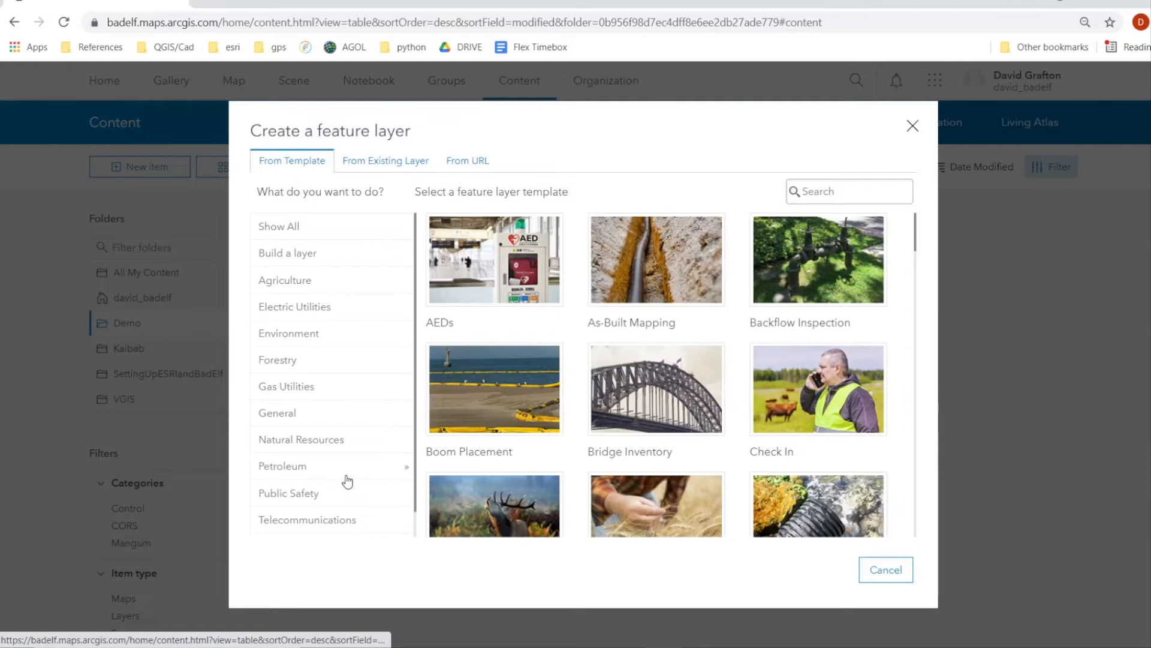
pyautogui.scroll(-5, 654, 282)
pyautogui.scroll(-5, 672, 315)
pyautogui.scroll(-10, 738, 330)
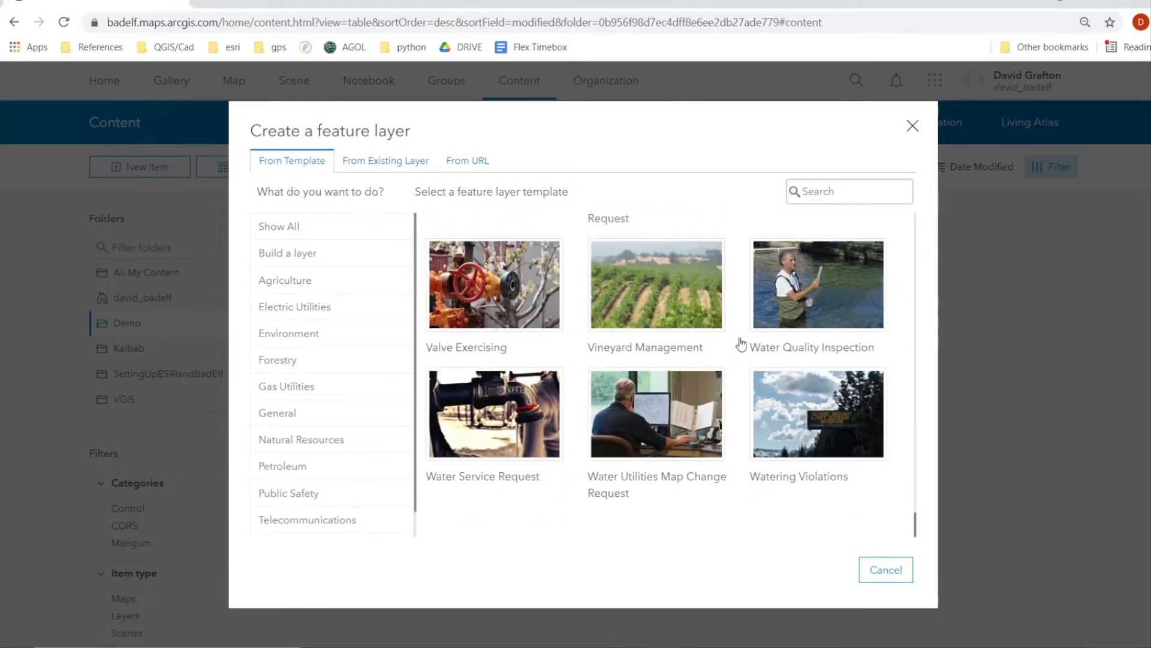
pyautogui.scroll(20, 740, 343)
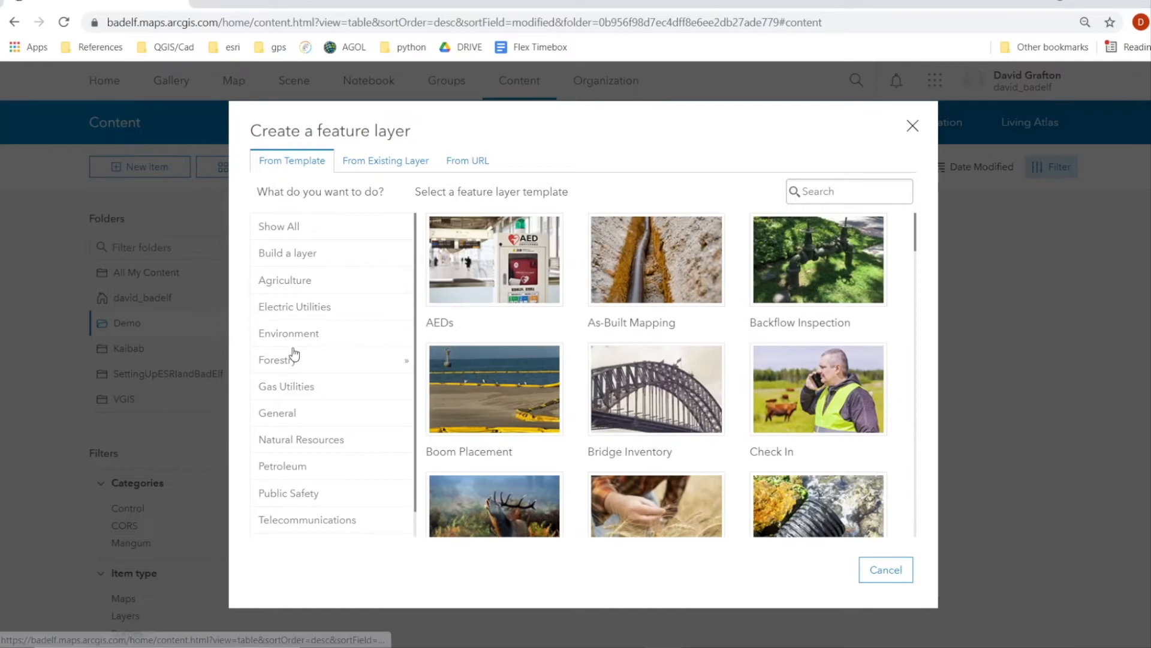
pyautogui.click(406, 413)
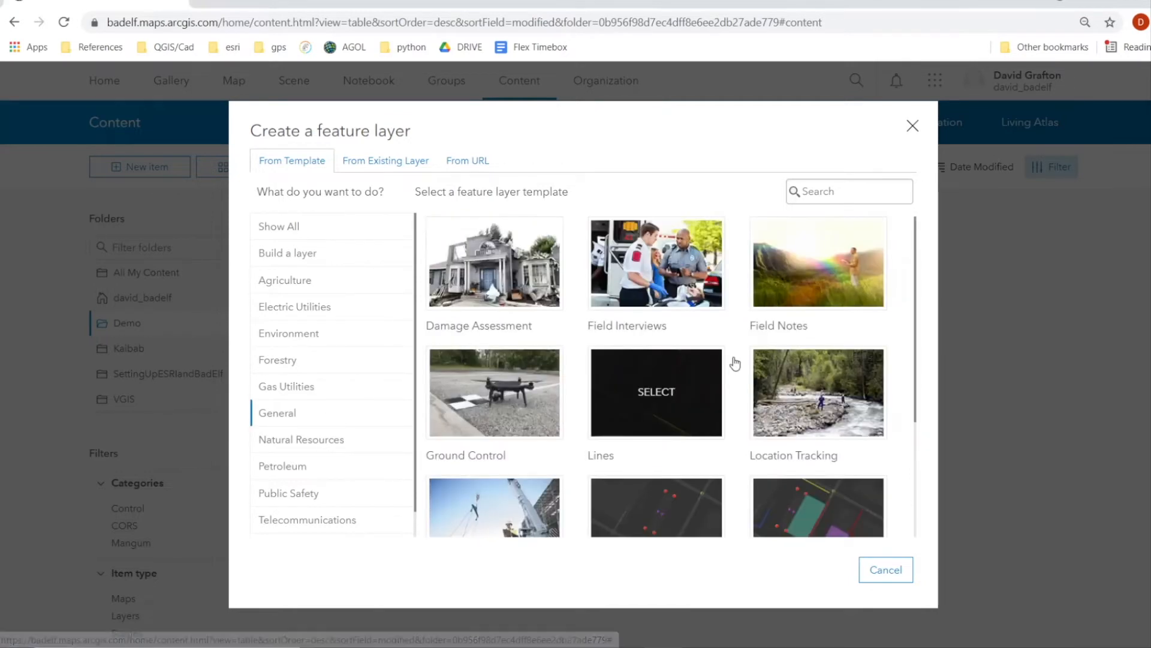
pyautogui.scroll(-4, 733, 362)
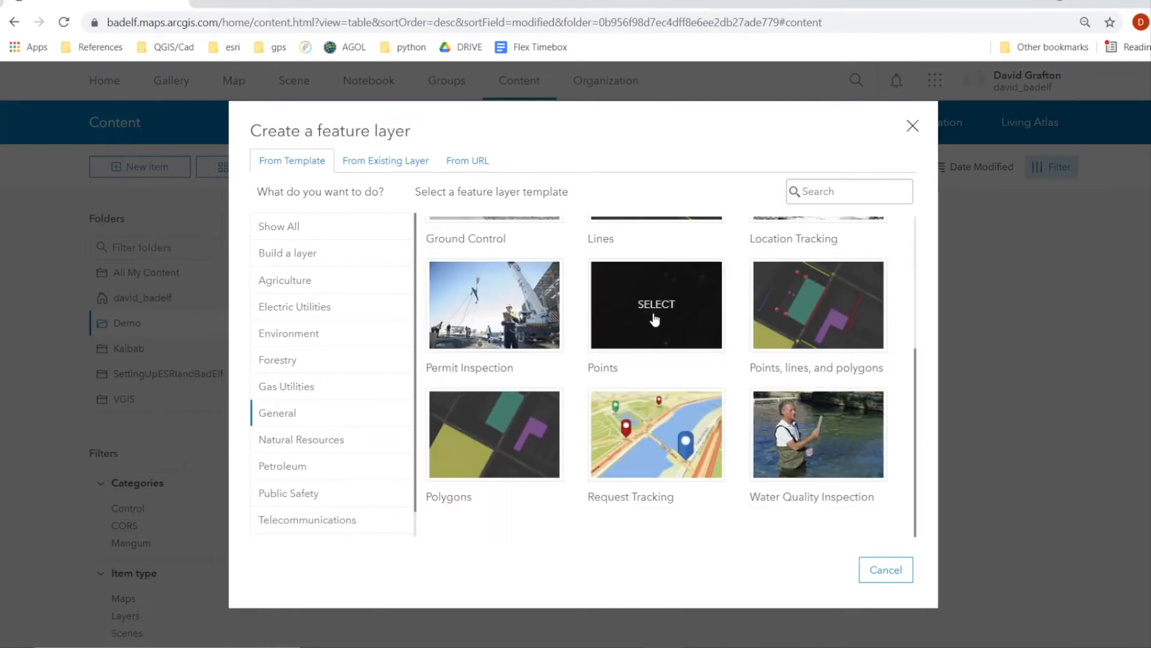
pyautogui.click(655, 304)
pyautogui.click(836, 537)
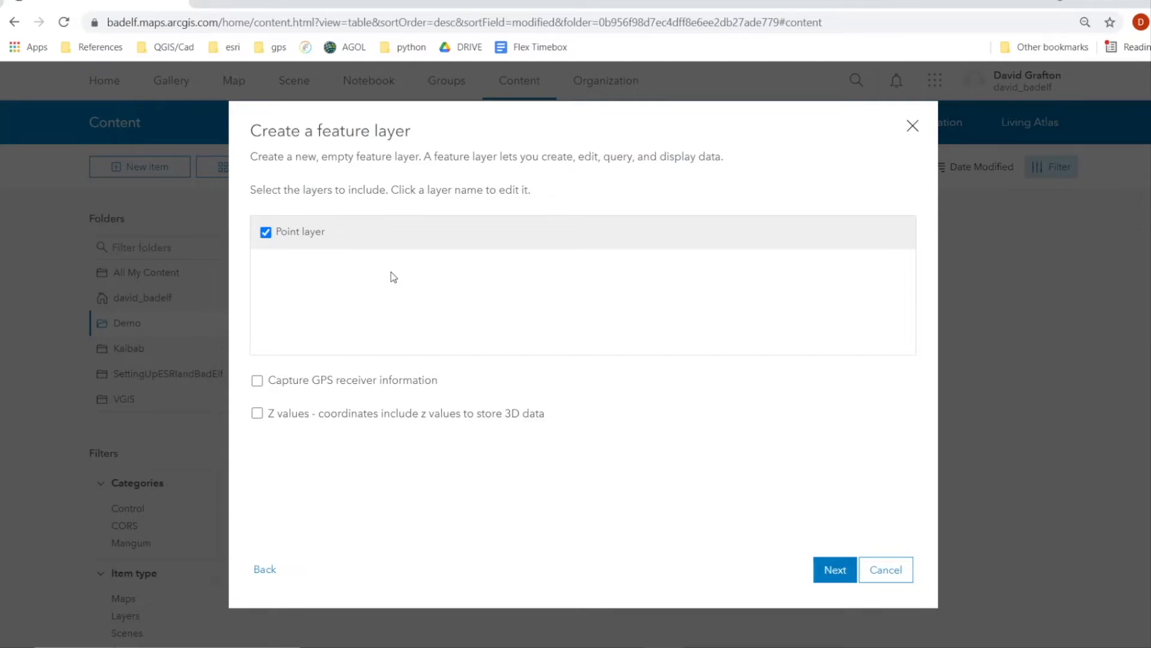
pyautogui.click(303, 384)
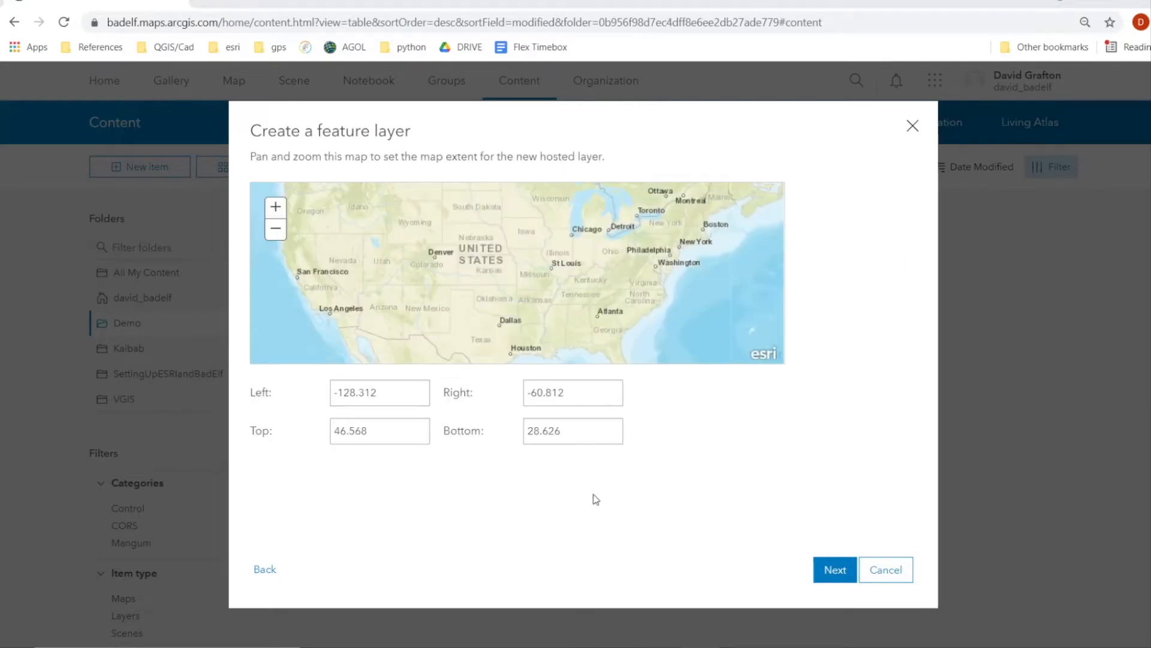
# Set the layer's map extent to north Scottsdale, from about -111.973 to -111.841 longitude and 33.604 to 33.641 latitude
pyautogui.scroll(2, 379, 322)
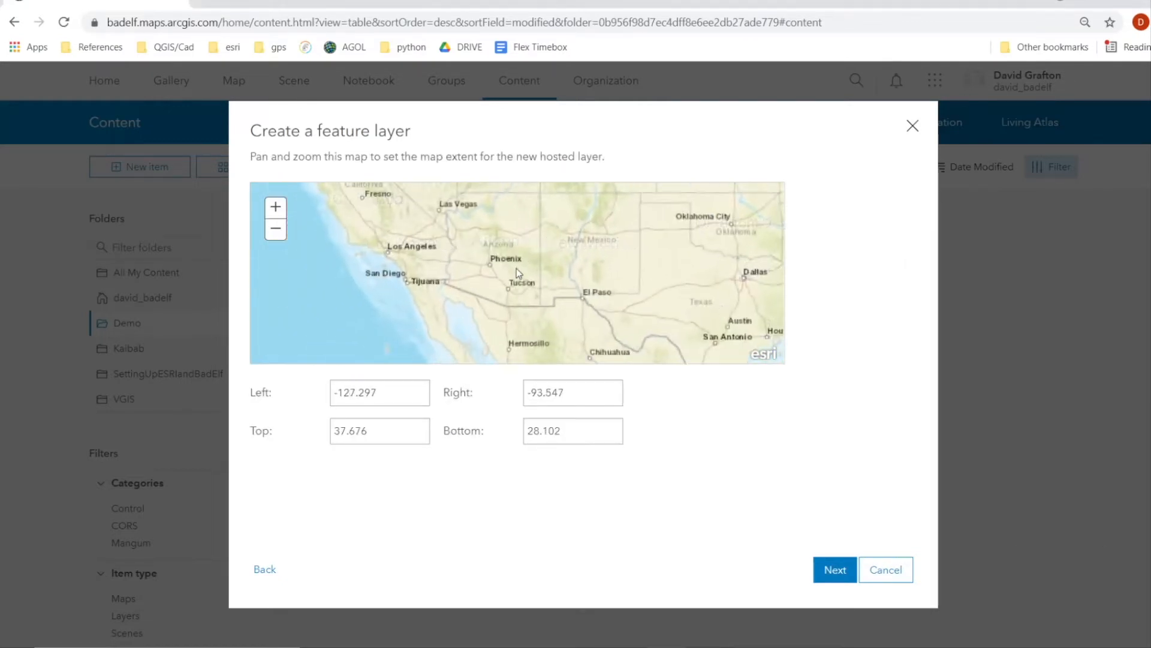
pyautogui.moveTo(447, 248); pyautogui.dragTo(502, 271)
pyautogui.scroll(2, 541, 282)
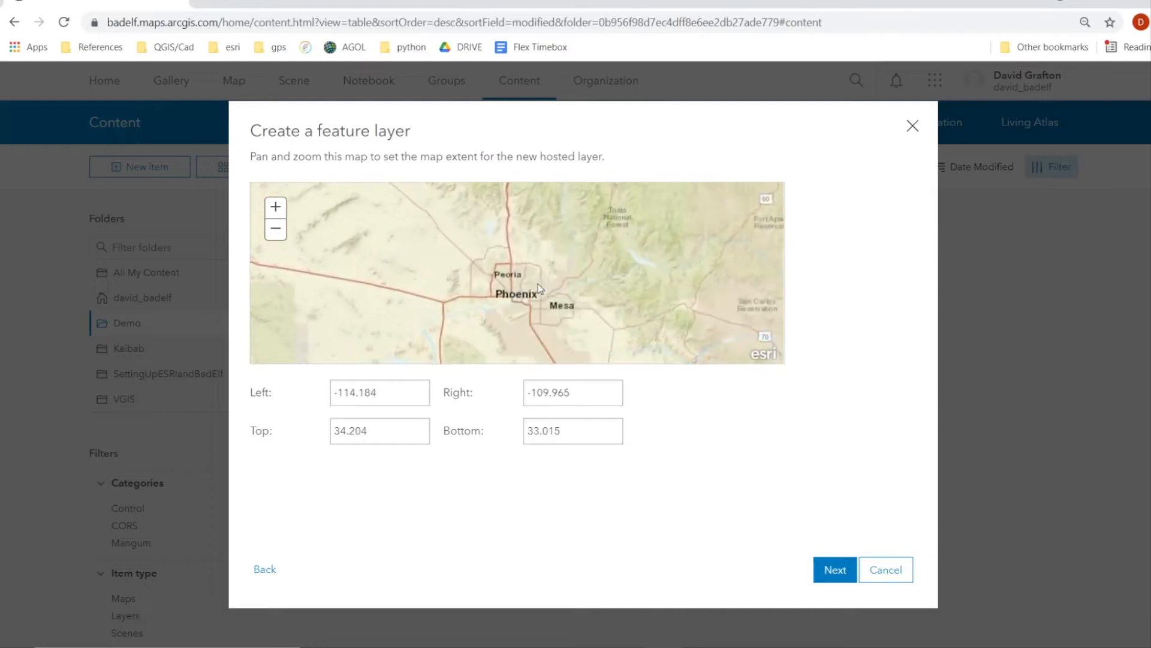
pyautogui.scroll(2, 580, 290)
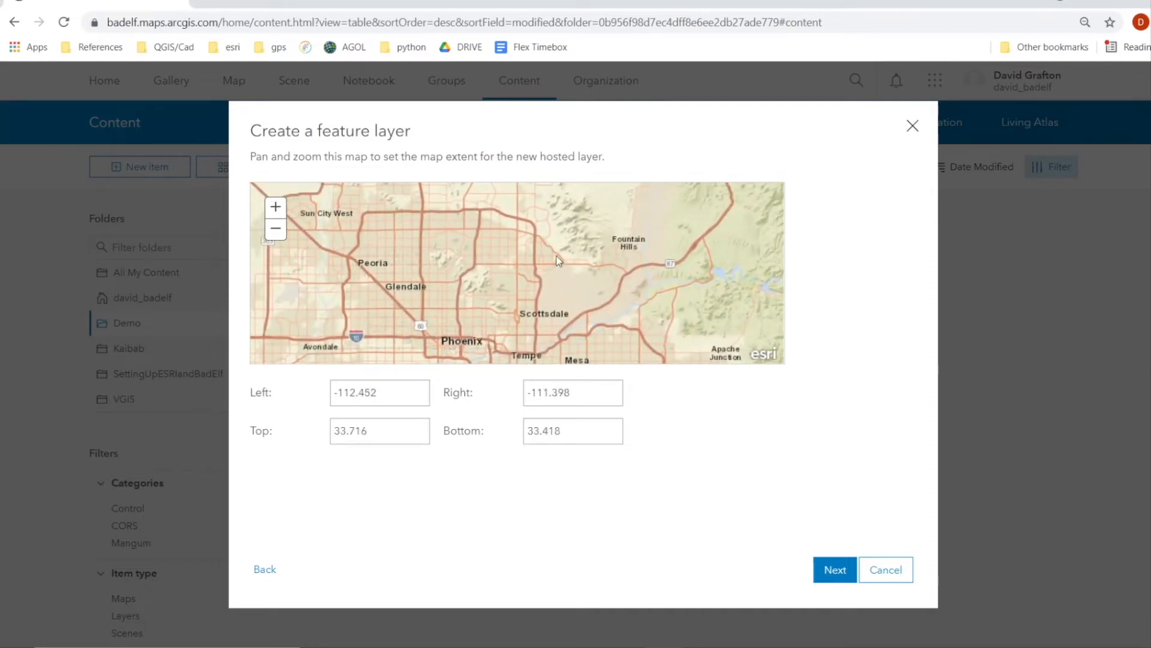
pyautogui.scroll(2, 537, 265)
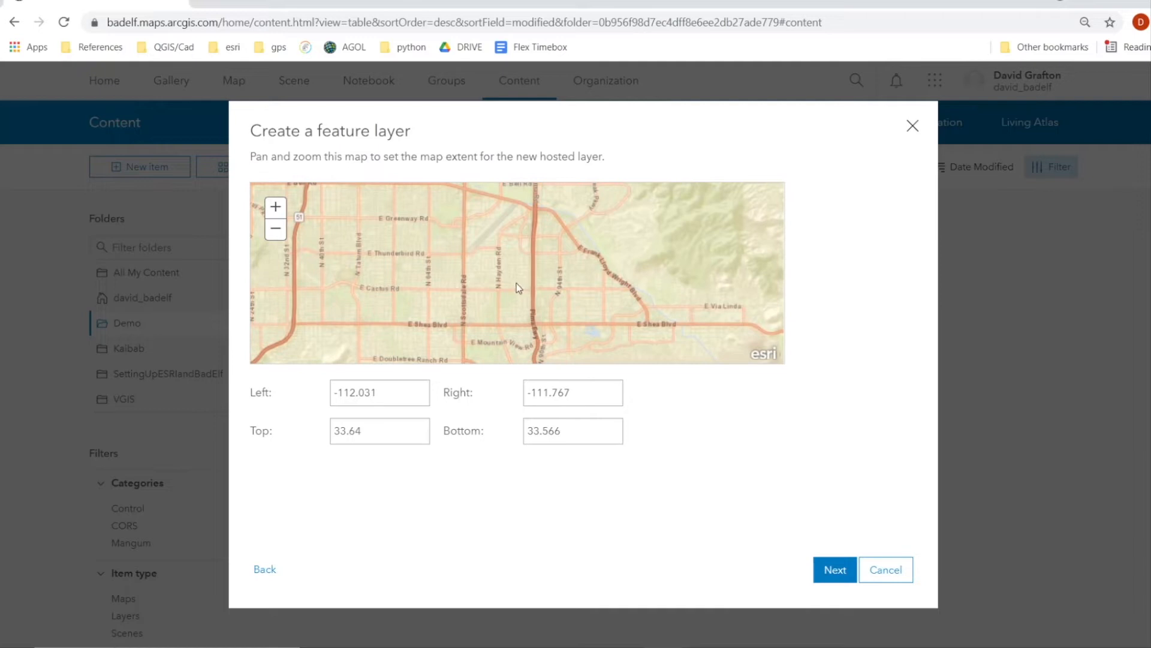
pyautogui.moveTo(516, 242); pyautogui.dragTo(563, 279)
pyautogui.scroll(1, 562, 255)
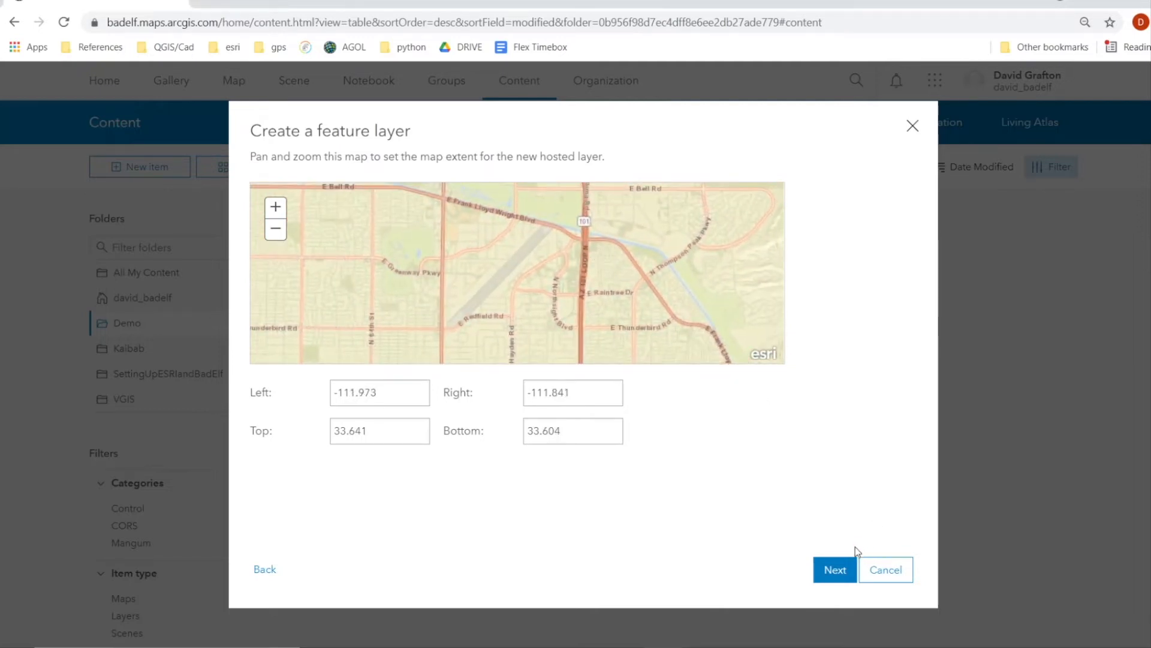
pyautogui.click(833, 569)
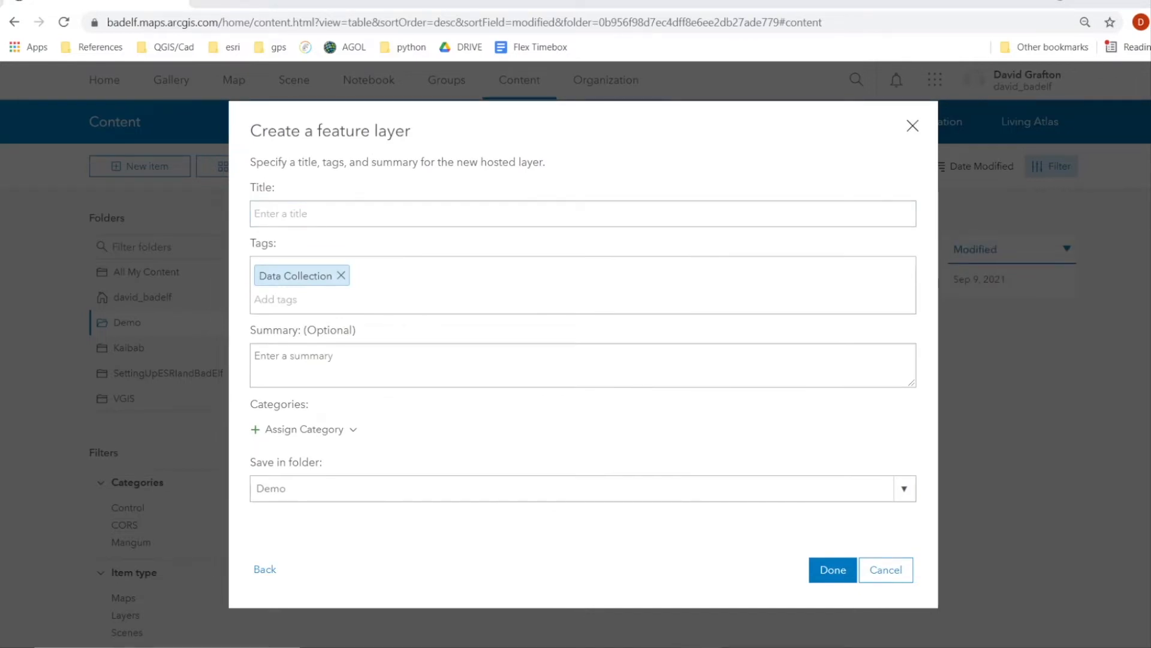
# Title the hosted layer demo_9_9 and finish creating it in the Demo folder
pyautogui.click(307, 208)
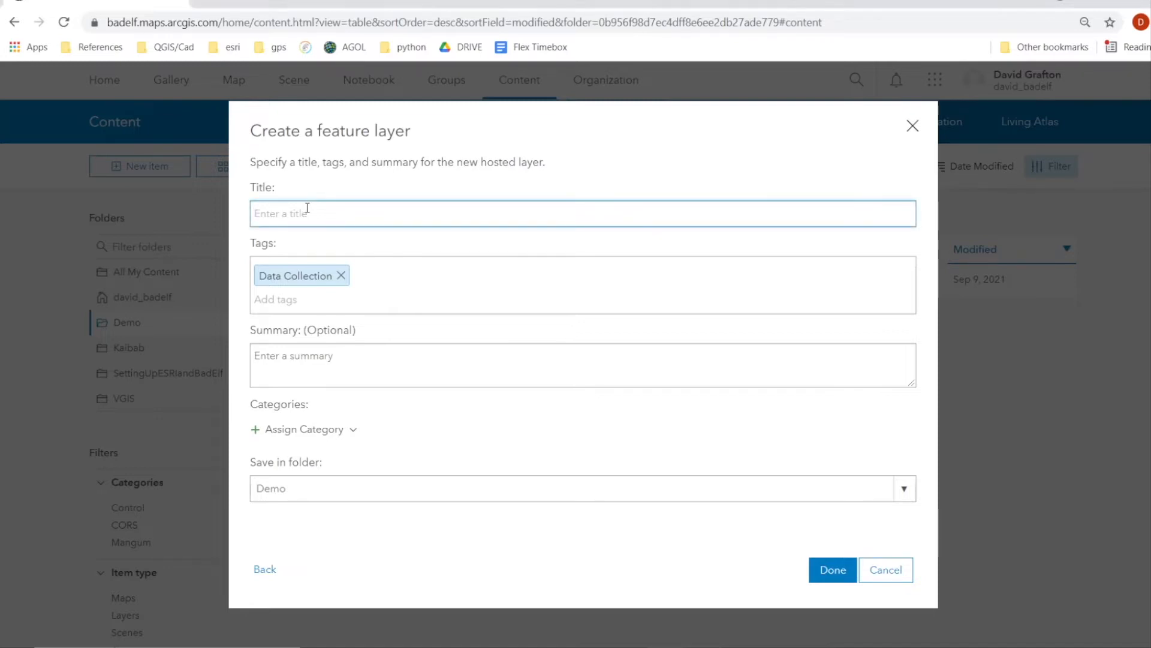
pyautogui.write('demo_9')
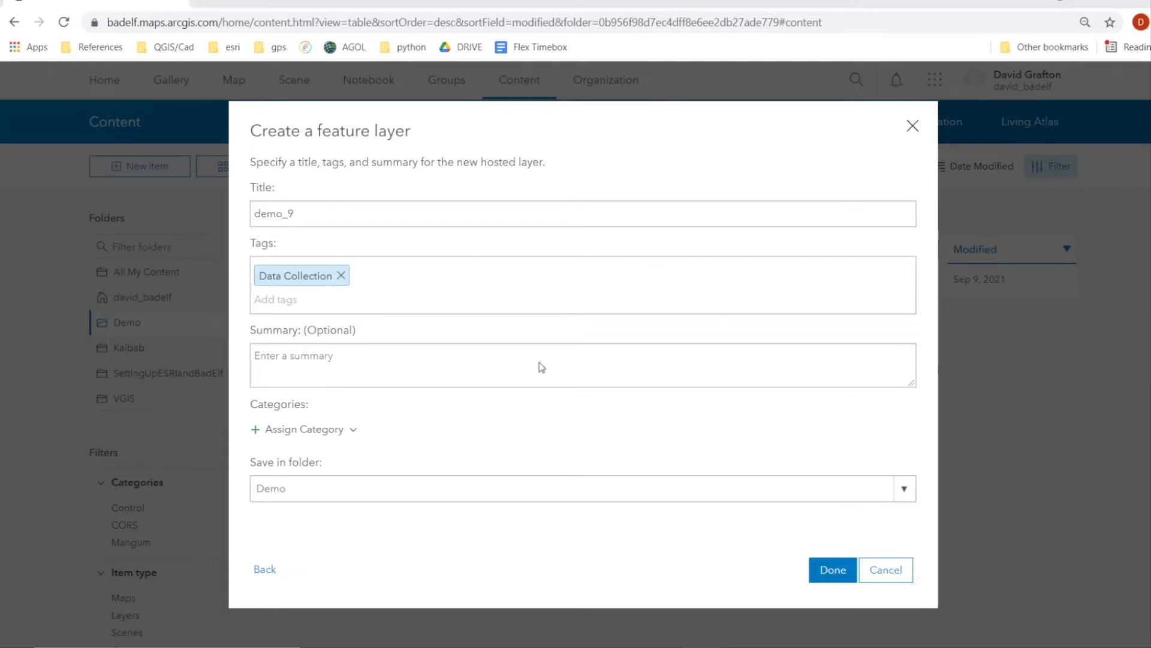
pyautogui.click(840, 577)
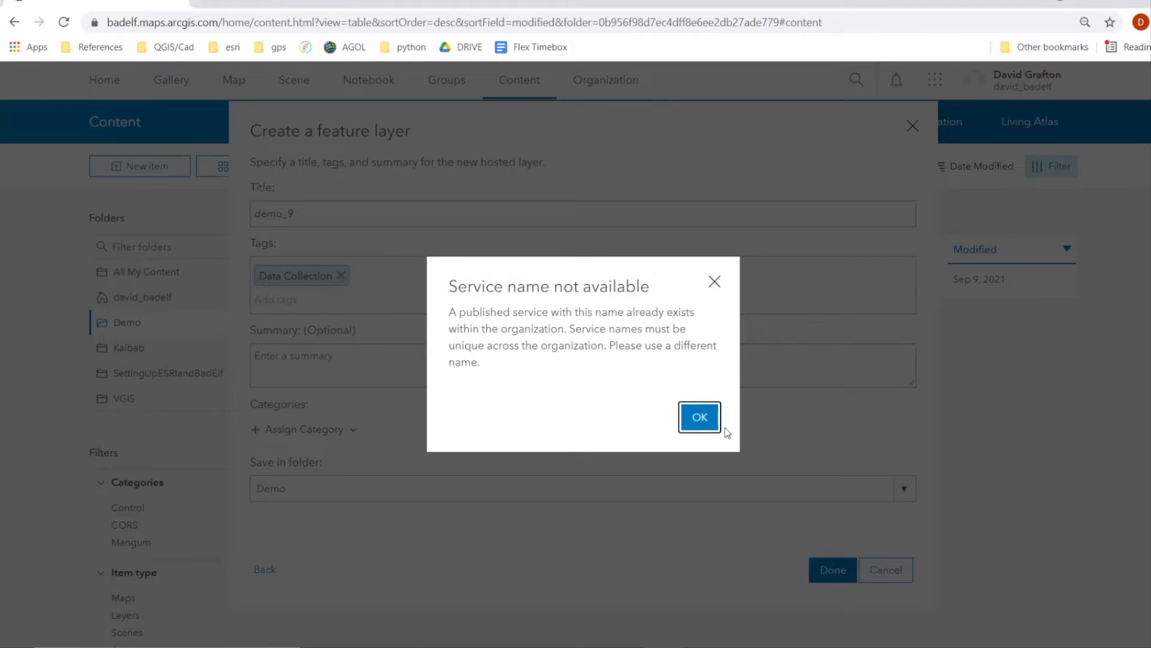
pyautogui.click(699, 416)
pyautogui.click(371, 216)
pyautogui.write('_9')
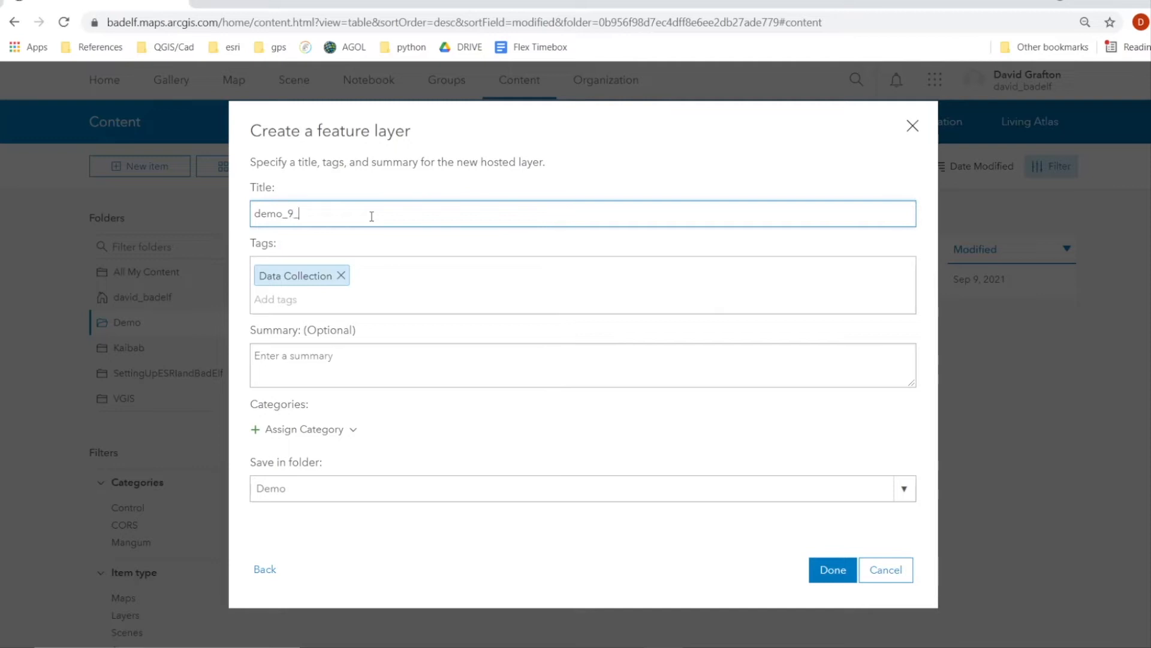
pyautogui.click(840, 574)
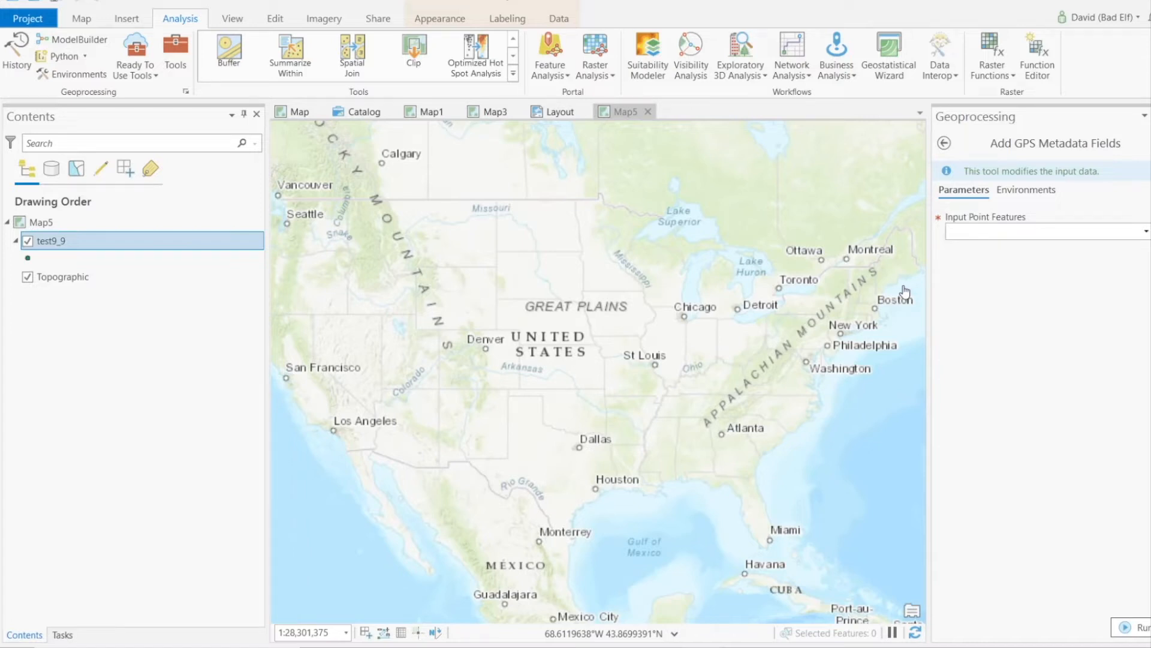
# Switch to ArcGIS Pro and run Add GPS Metadata Fields on the test9_9 point layer
pyautogui.moveTo(109, 244); pyautogui.dragTo(971, 232)
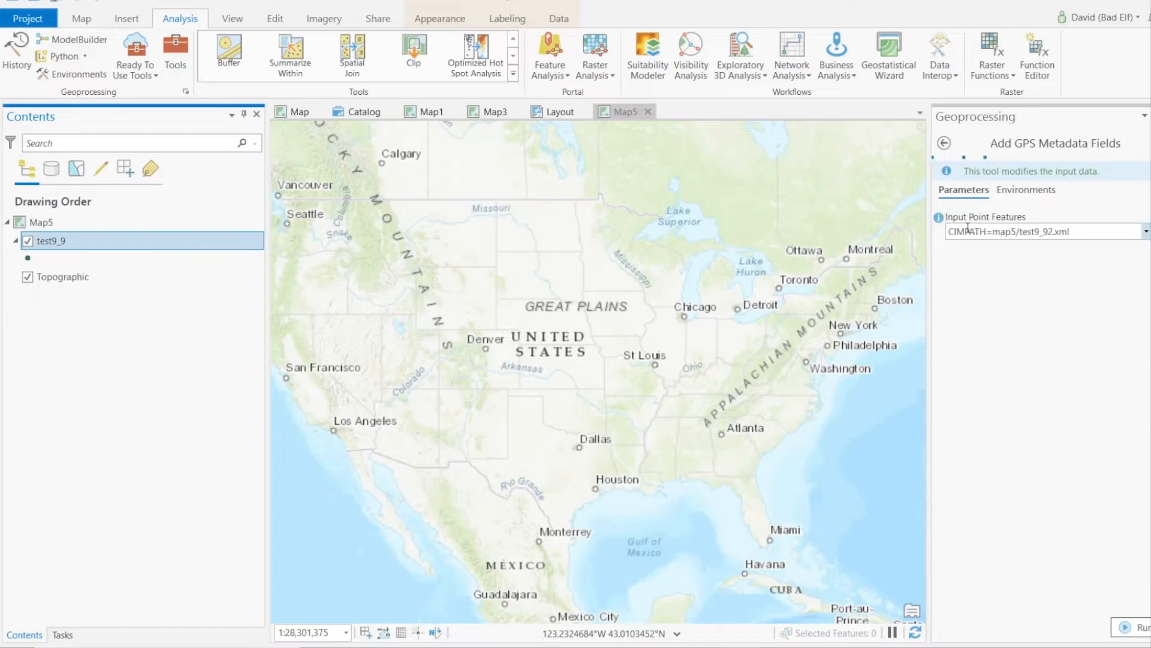
pyautogui.click(1127, 627)
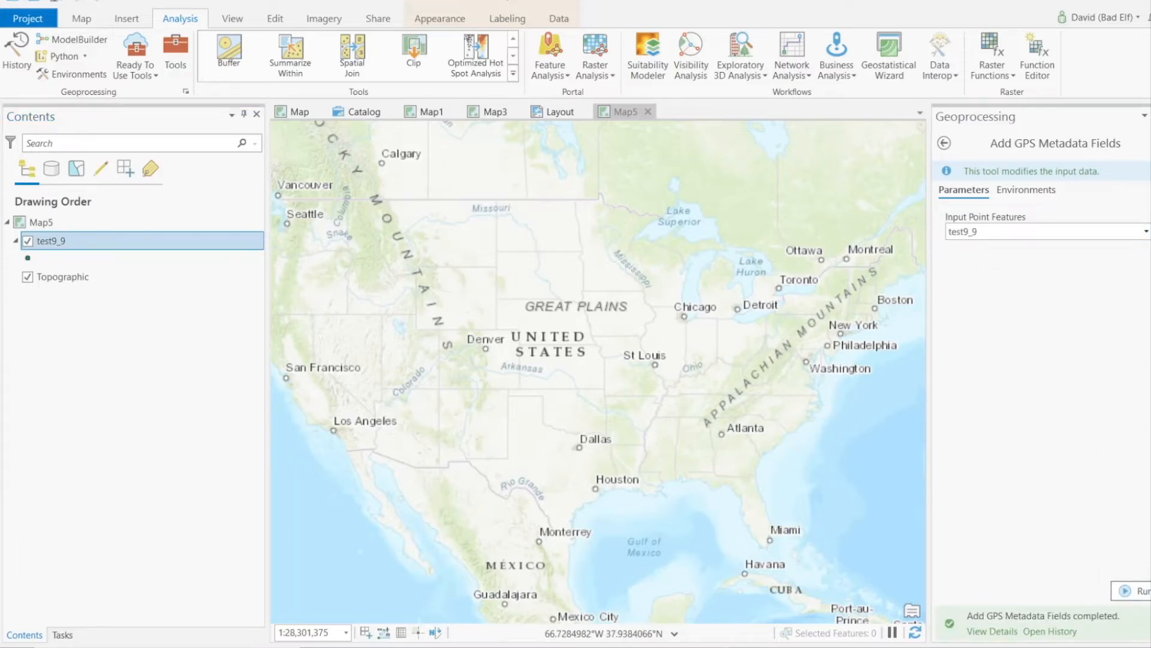
# Examine the GPS metadata fields across the test9_9 layer's attribute table
pyautogui.rightClick(172, 238)
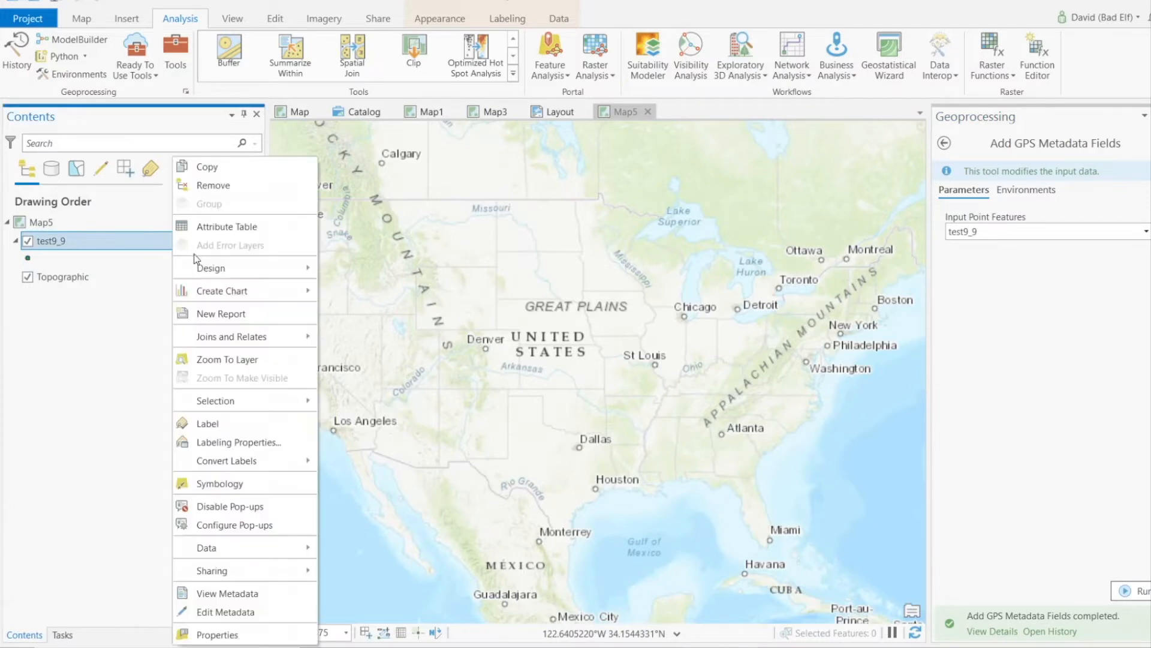
pyautogui.click(245, 234)
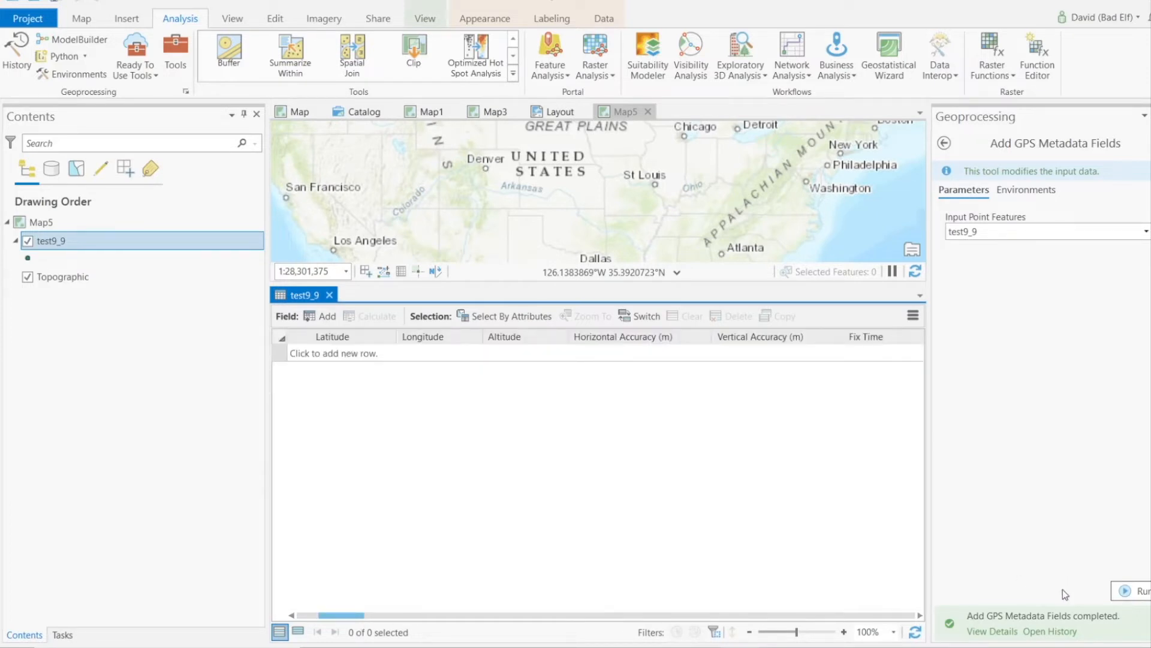
pyautogui.click(919, 615)
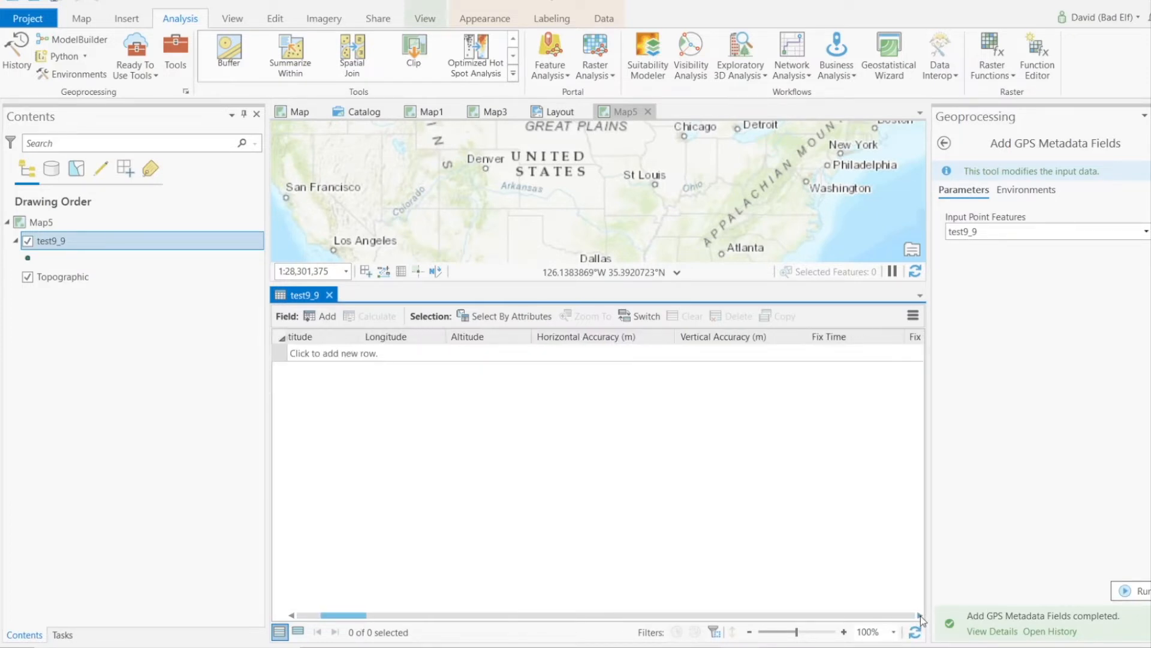
pyautogui.click(920, 615)
pyautogui.click(920, 615)
pyautogui.click(920, 615)
pyautogui.click(920, 615)
pyautogui.click(920, 615)
pyautogui.click(920, 615)
pyautogui.click(920, 615)
pyautogui.click(920, 615)
pyautogui.click(920, 616)
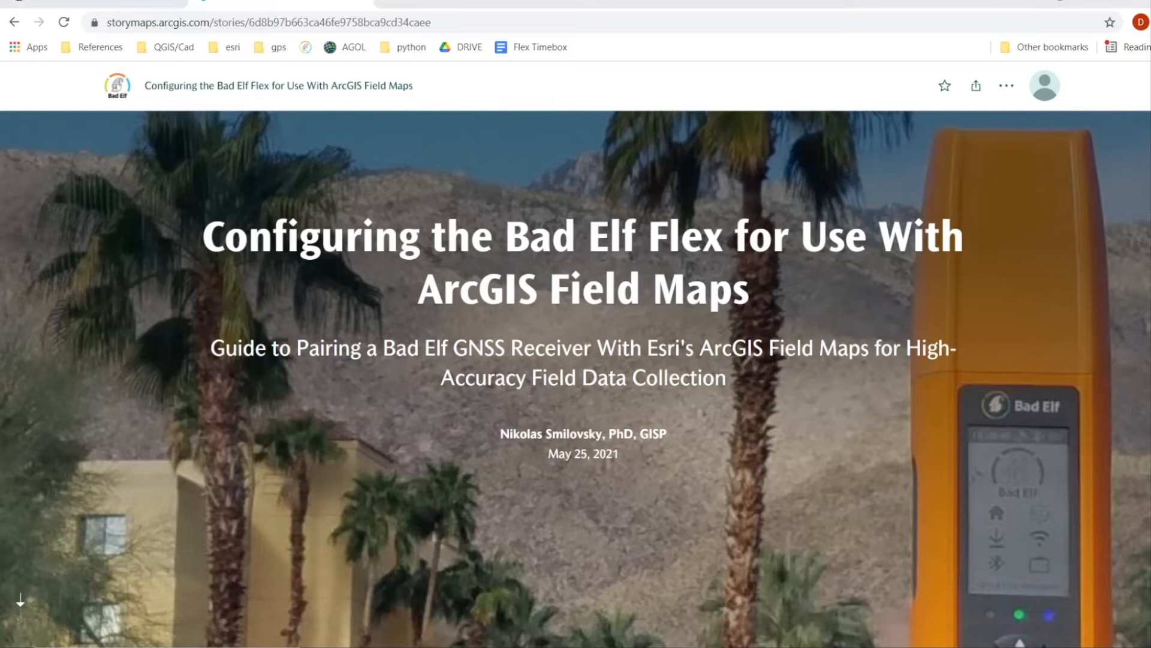
# Look through the Bad Elf Flex StoryMap guide, from the introduction to the pop-up, datum and antenna height sections
pyautogui.scroll(-20, 693, 441)
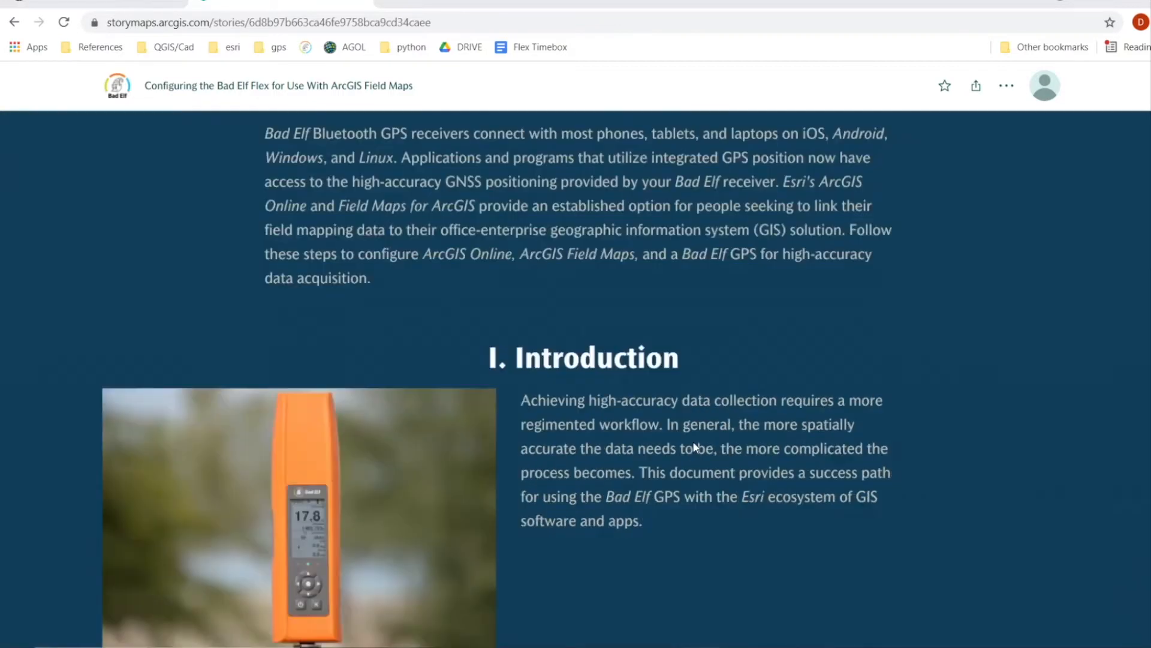
pyautogui.scroll(-20, 698, 383)
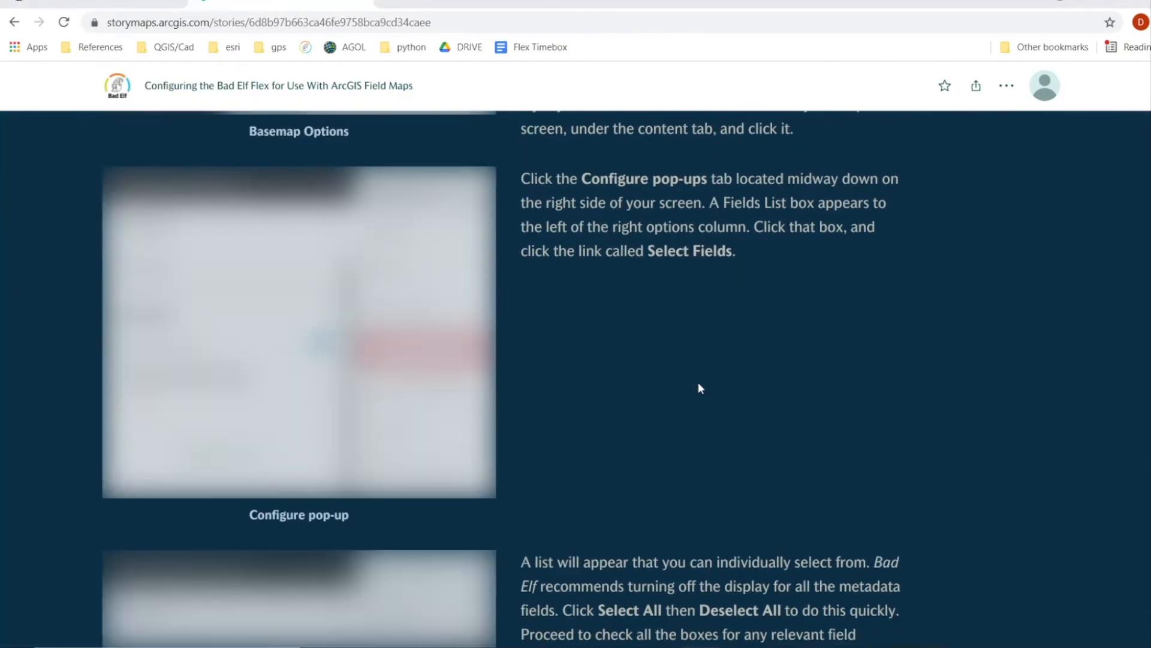
pyautogui.scroll(-20, 782, 354)
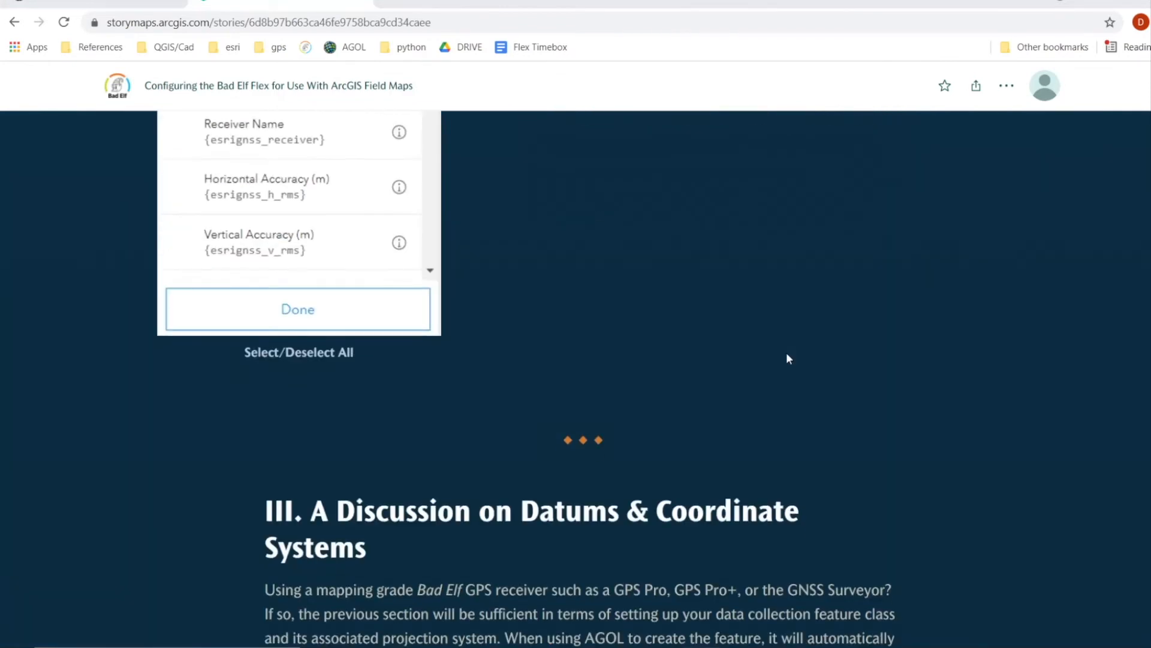
pyautogui.scroll(-20, 786, 351)
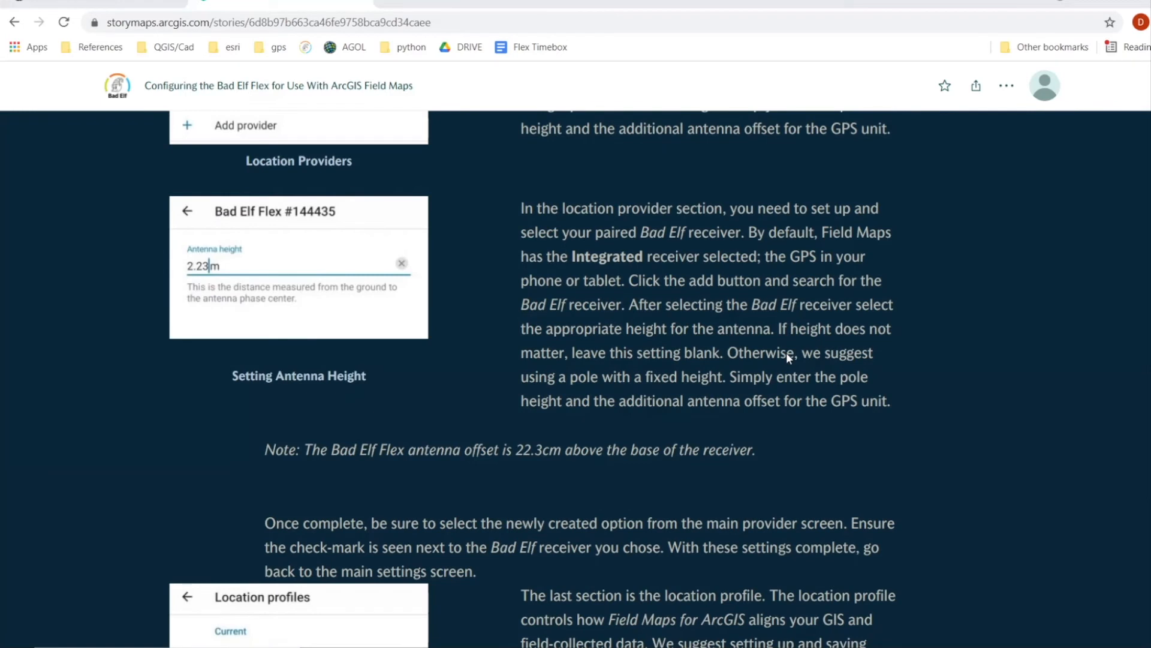
pyautogui.scroll(-20, 786, 351)
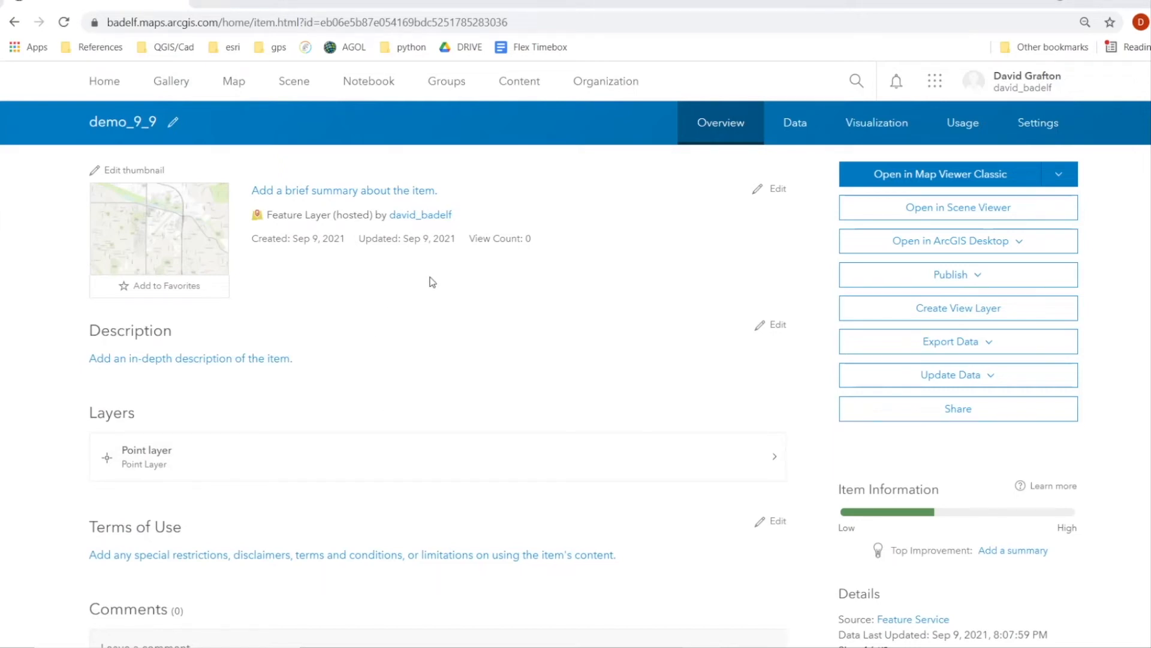
# Switch on delete protection in the demo_9_9 layer's general settings
pyautogui.click(1036, 128)
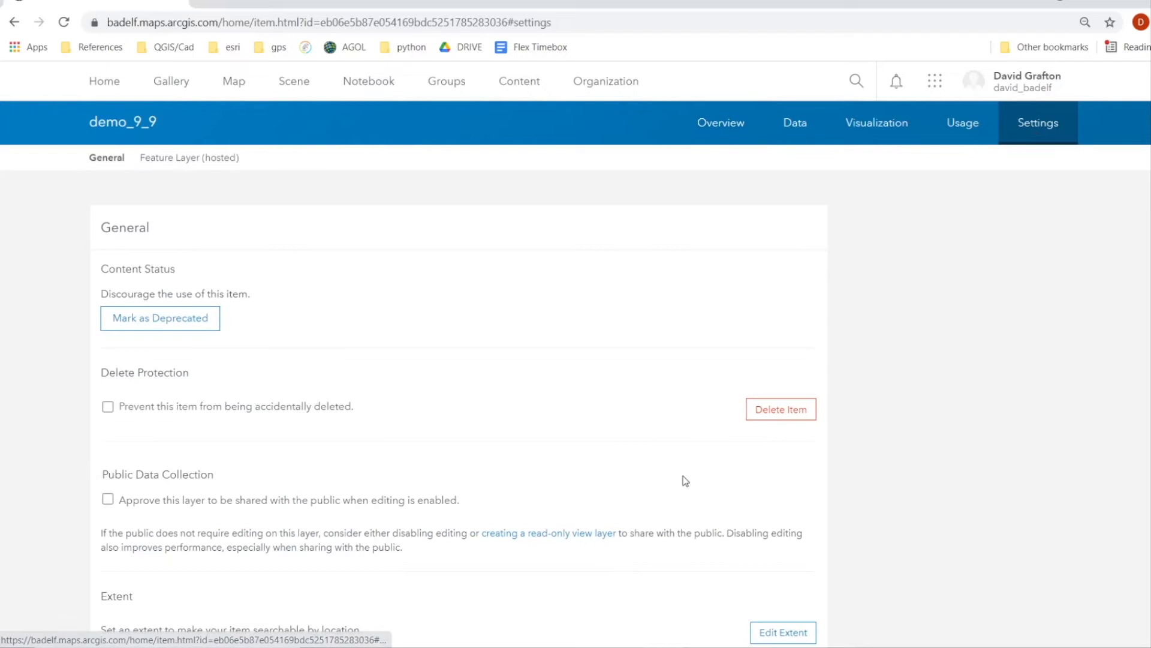
pyautogui.scroll(-3, 491, 324)
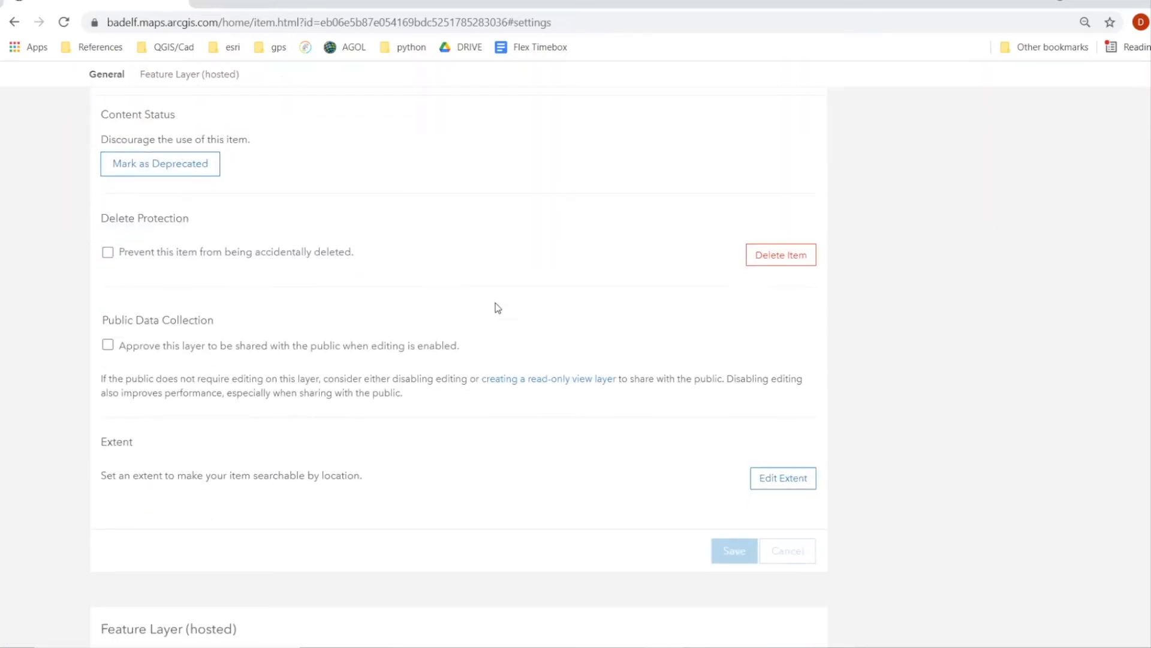
pyautogui.click(108, 252)
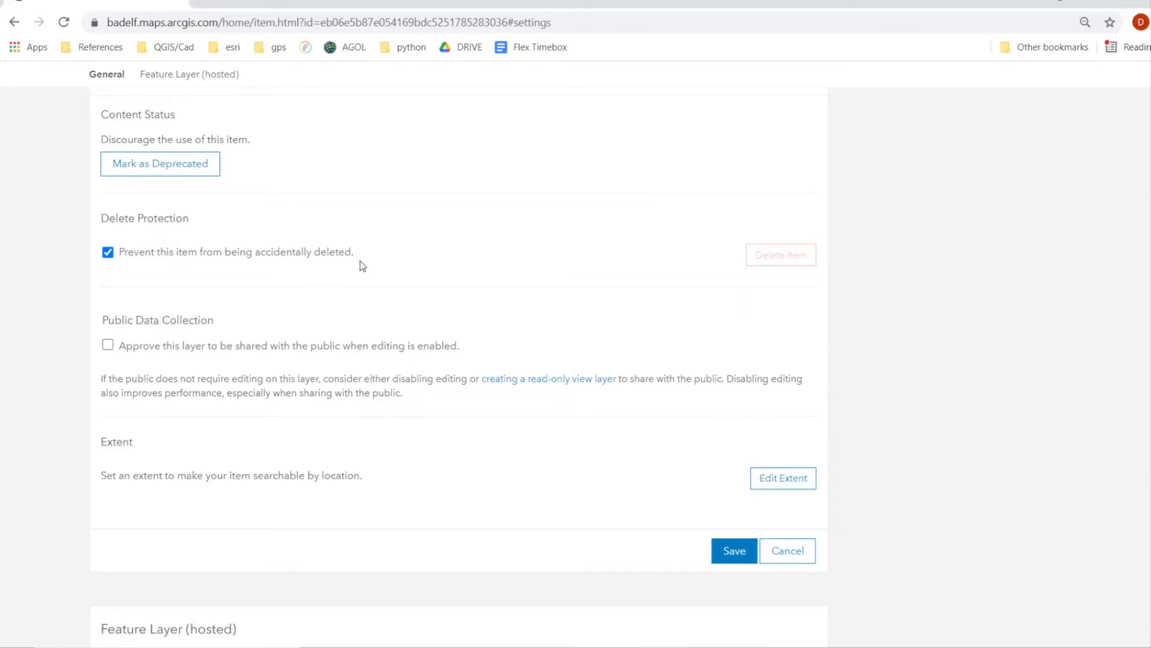
pyautogui.click(109, 254)
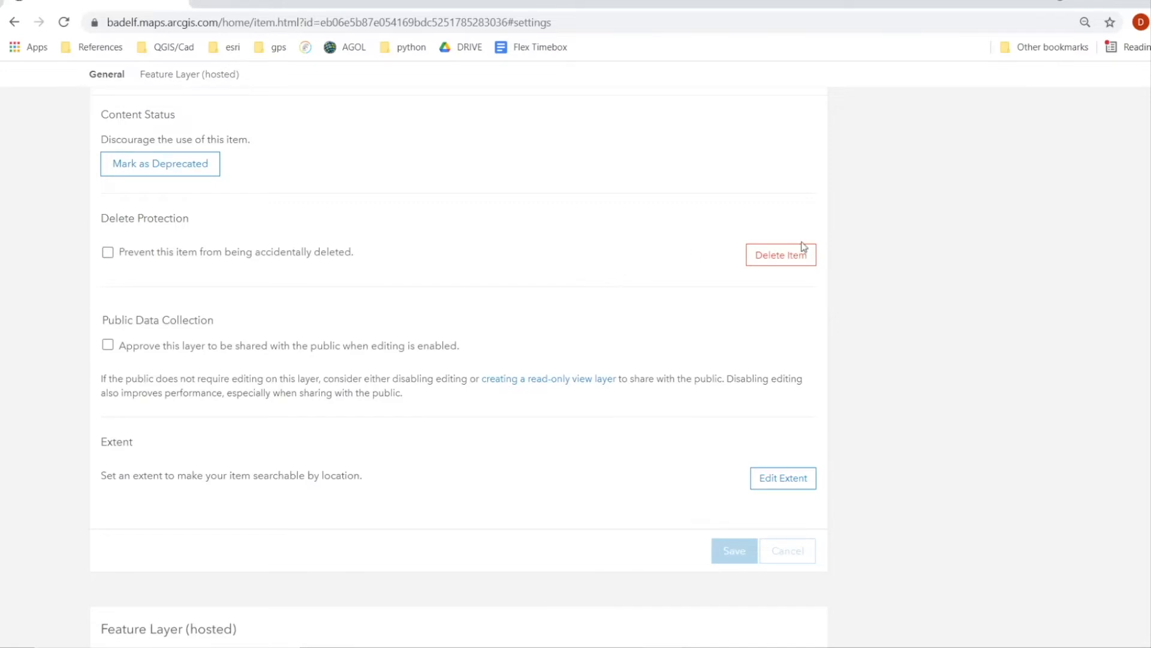
pyautogui.click(179, 254)
# Review the hosted layer's editing options and allow others to export its data to different formats
pyautogui.scroll(-3, 346, 274)
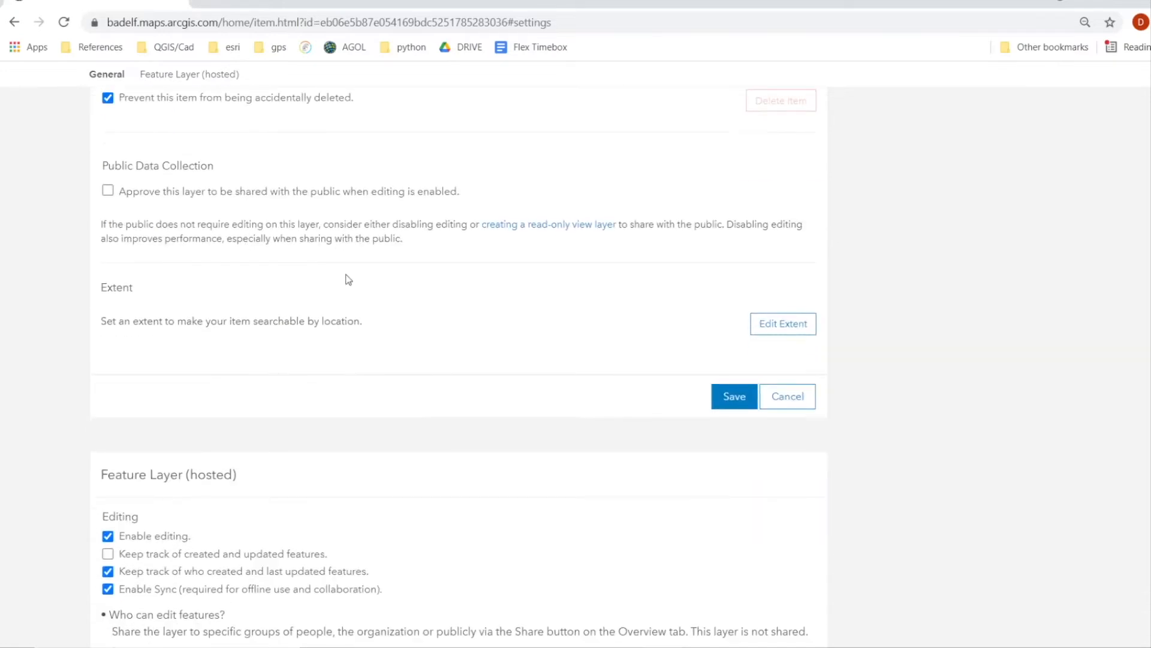
pyautogui.scroll(-6, 347, 168)
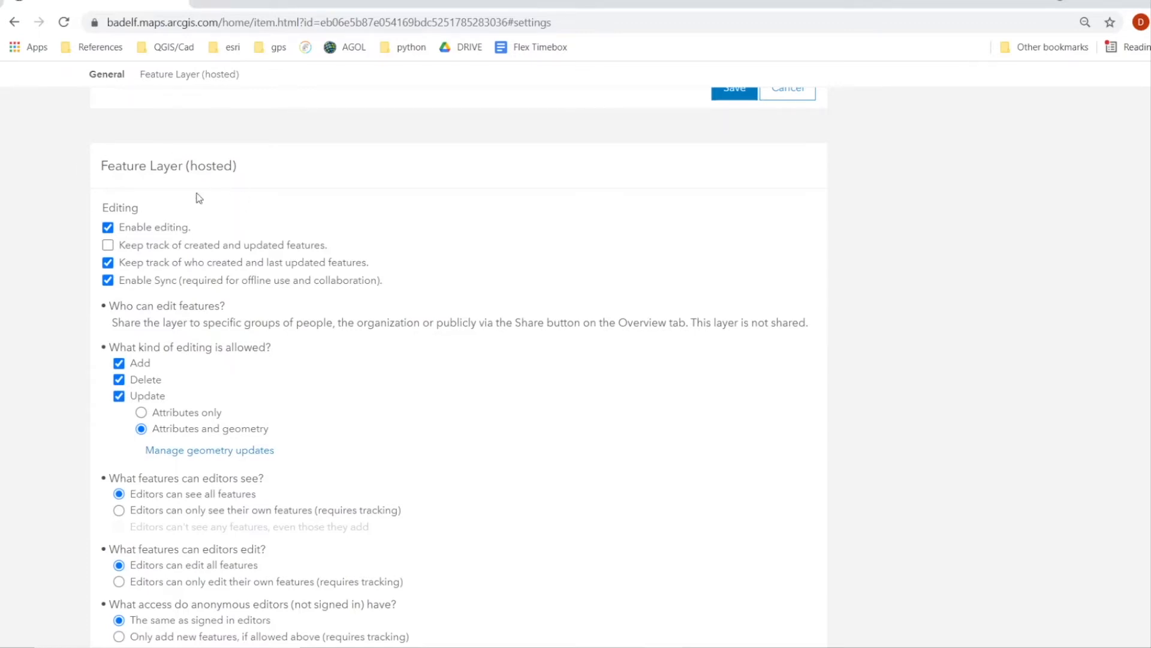
pyautogui.scroll(-3, 190, 226)
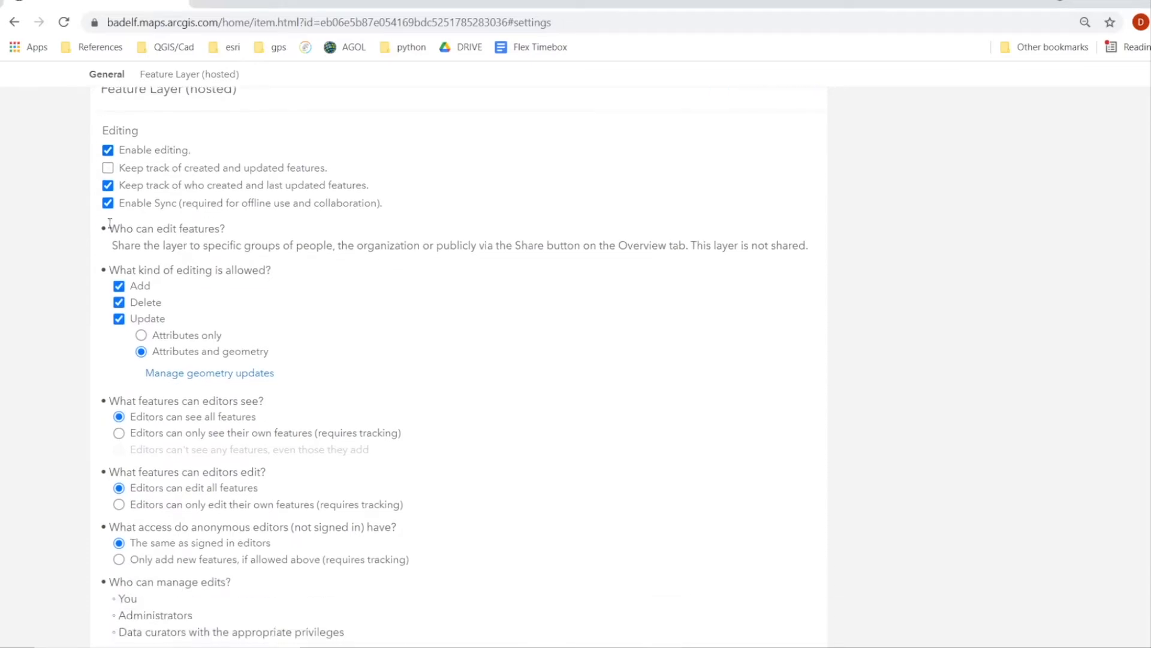
pyautogui.scroll(-7, 204, 247)
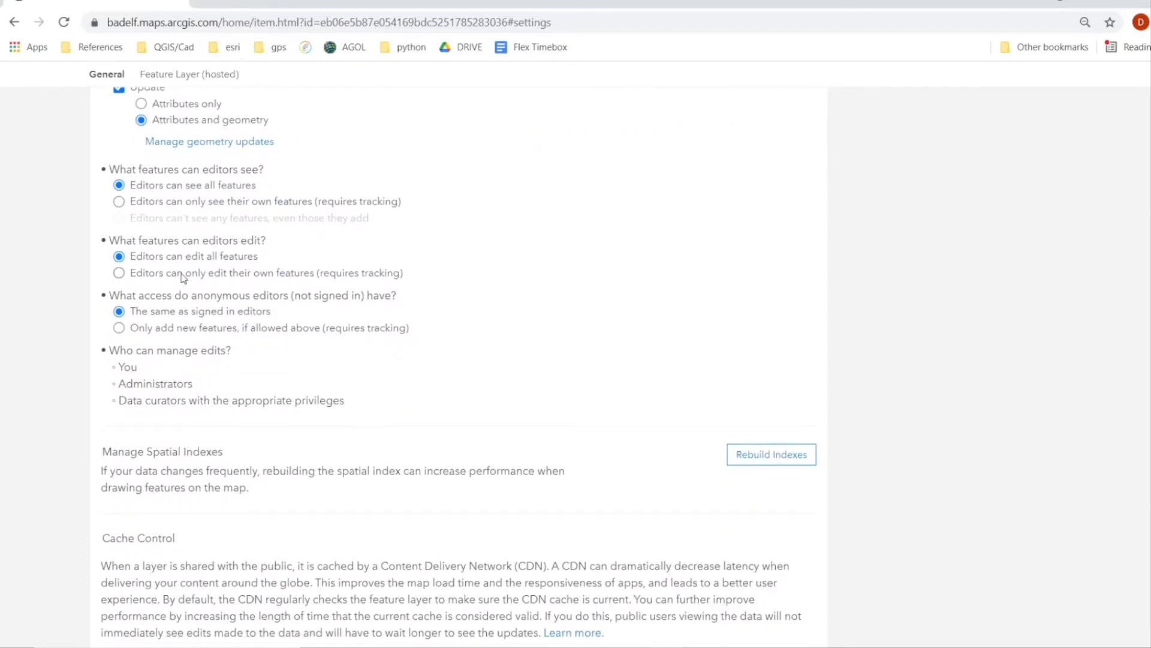
pyautogui.scroll(7, 231, 359)
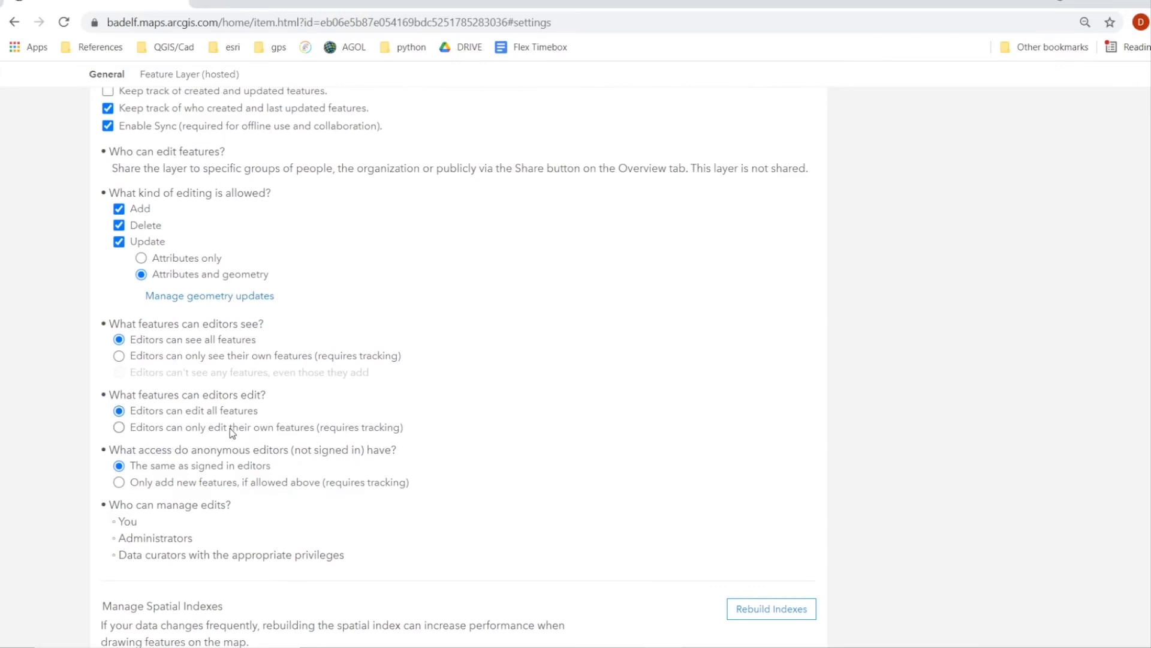
pyautogui.scroll(4, 229, 427)
pyautogui.scroll(-4, 206, 288)
pyautogui.scroll(-4, 206, 287)
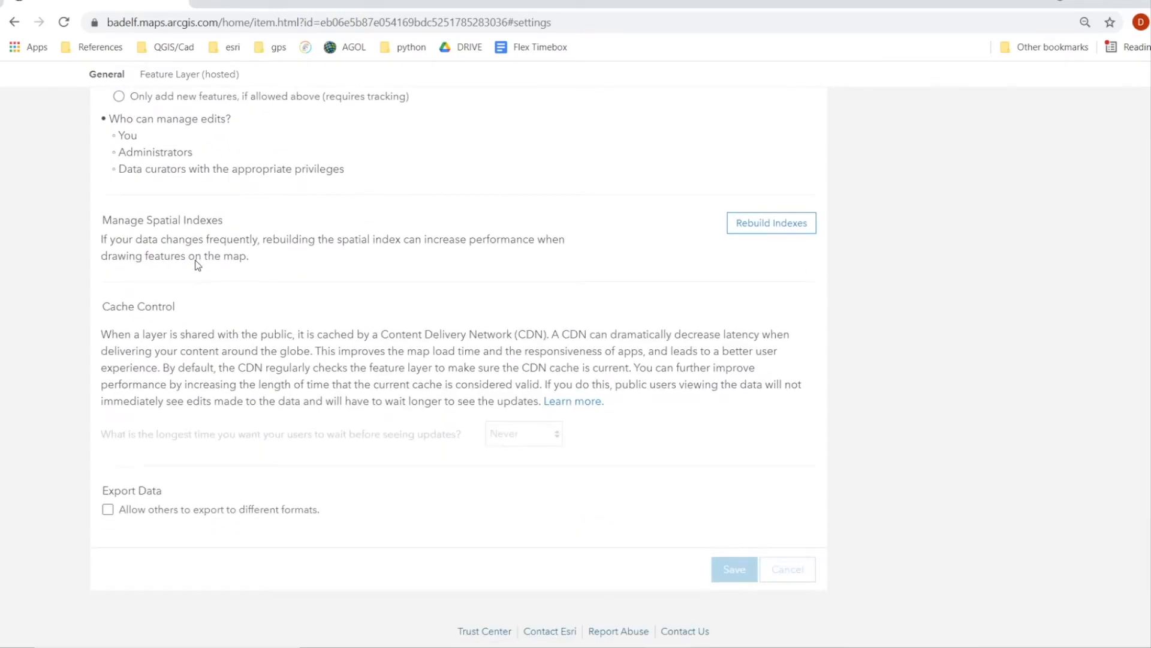
pyautogui.click(108, 511)
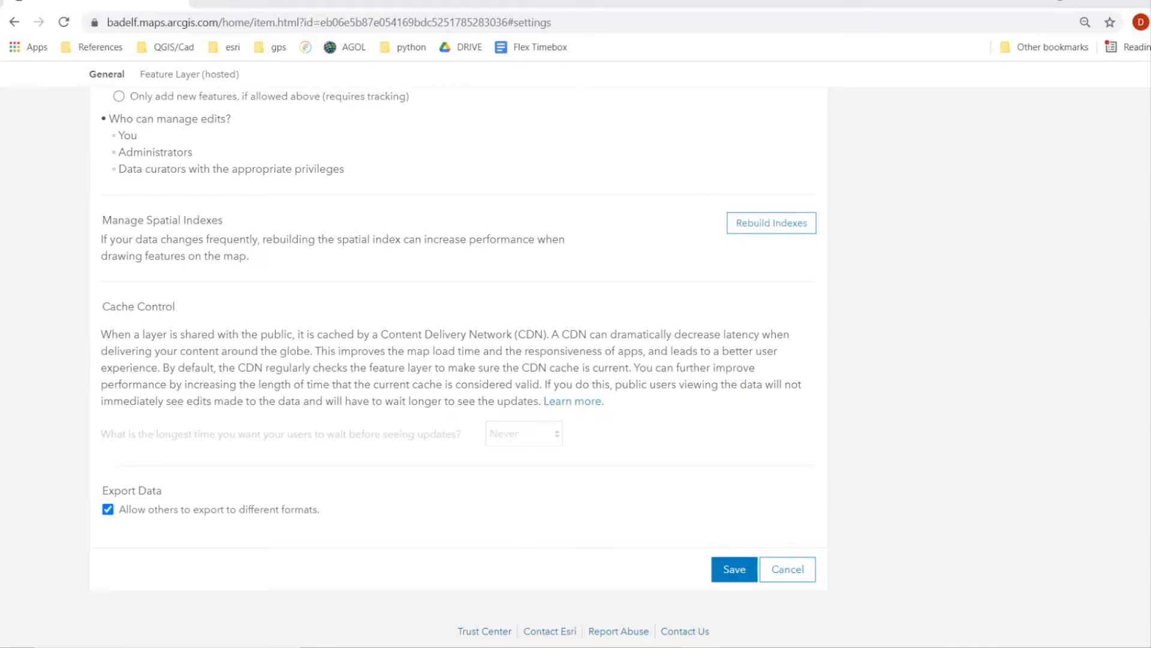
# Return to the demo_9_9 item overview and check the layer's sharing level
pyautogui.scroll(20, 458, 359)
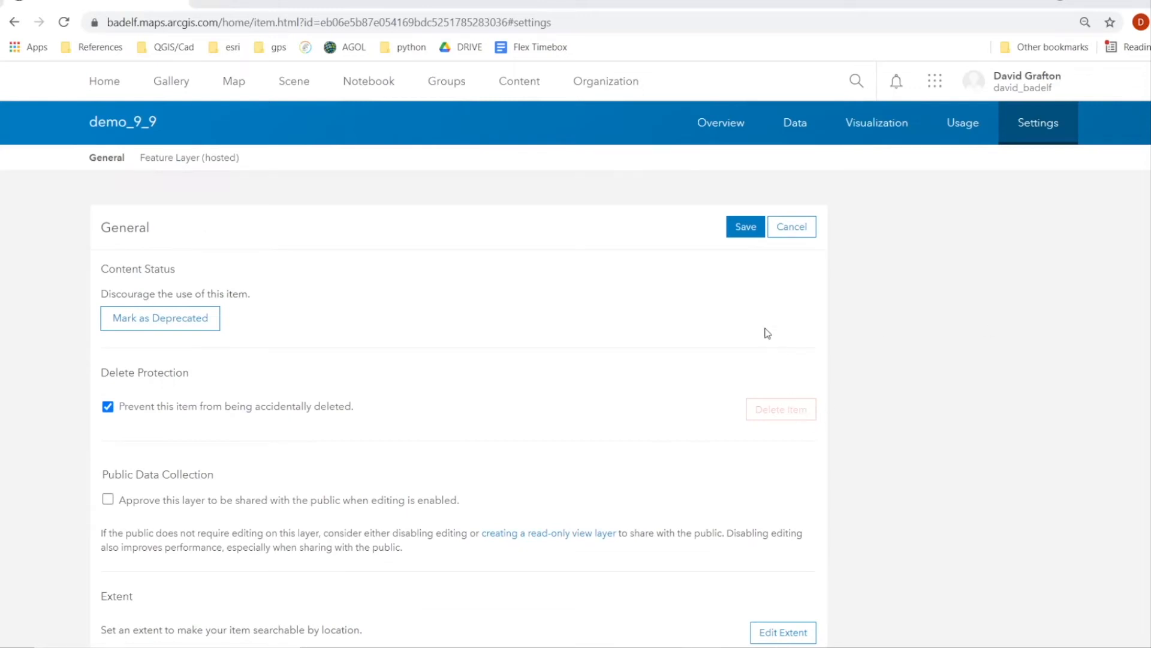
pyautogui.click(718, 130)
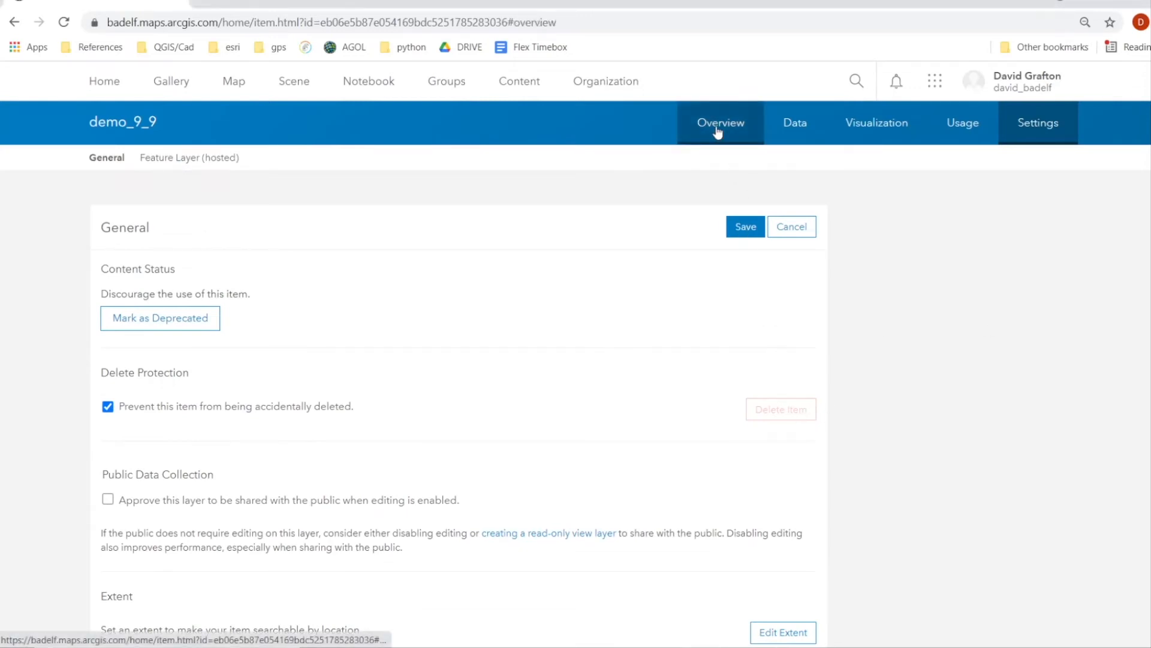
pyautogui.scroll(-5, 729, 367)
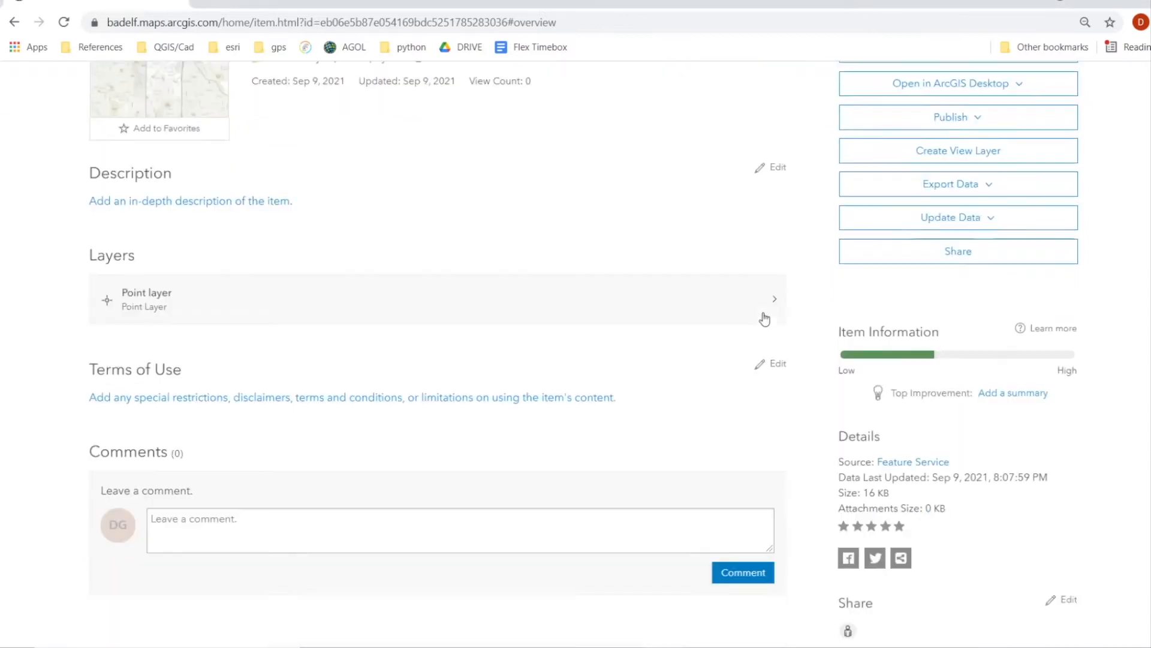
pyautogui.scroll(-2, 808, 273)
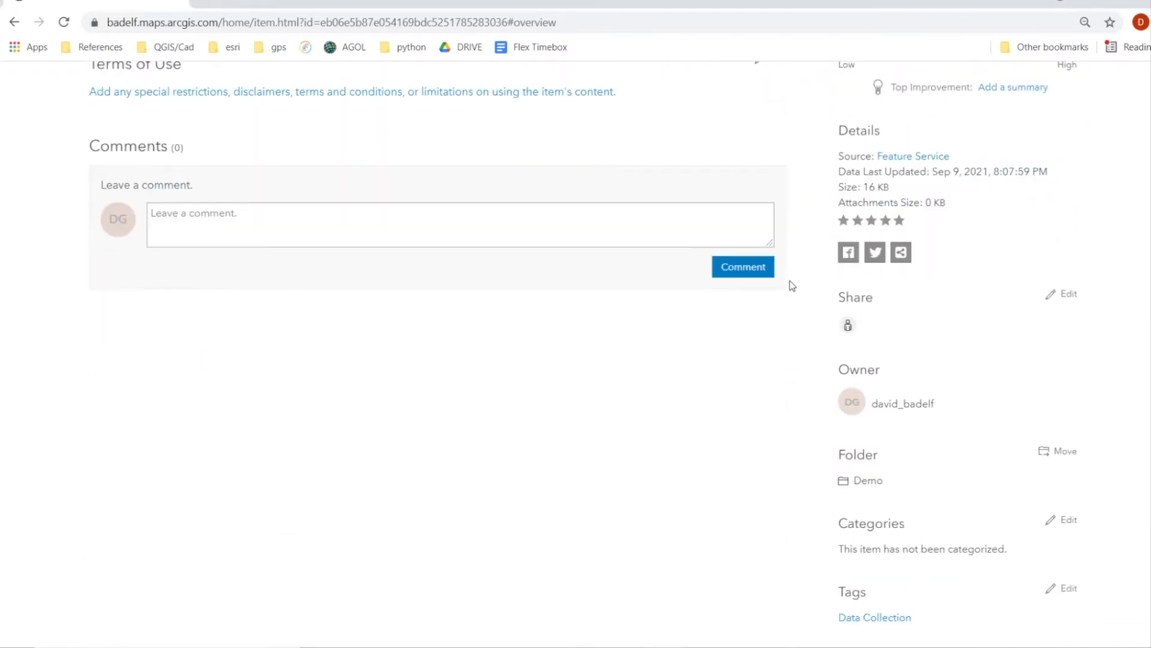
pyautogui.moveTo(847, 324)
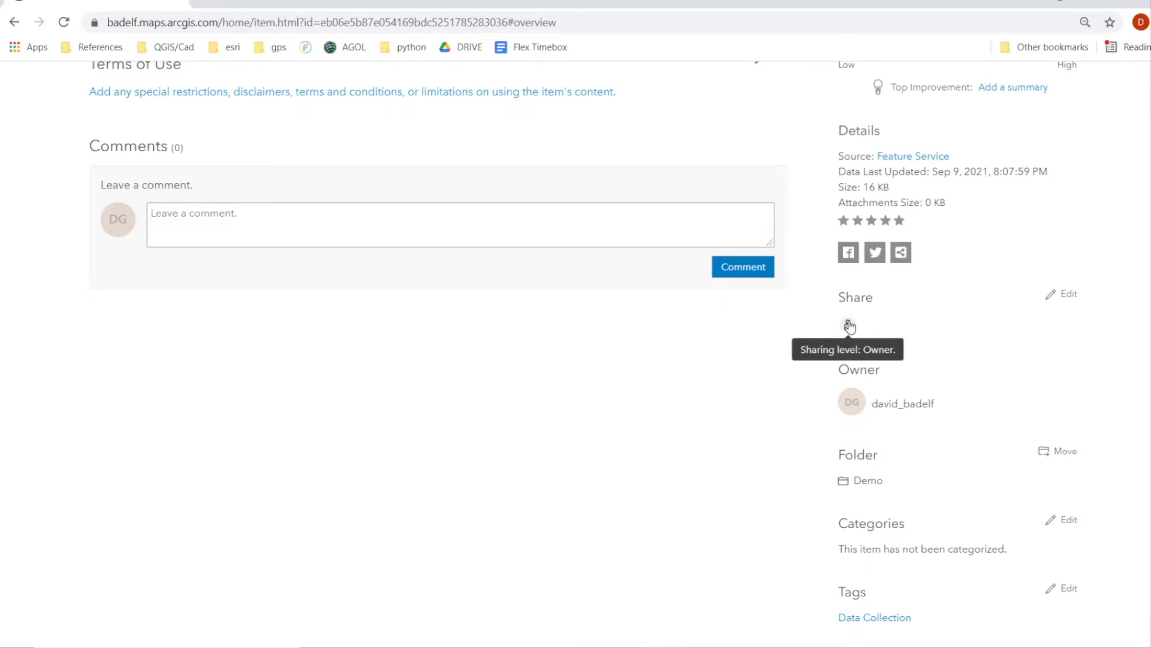
pyautogui.click(1069, 294)
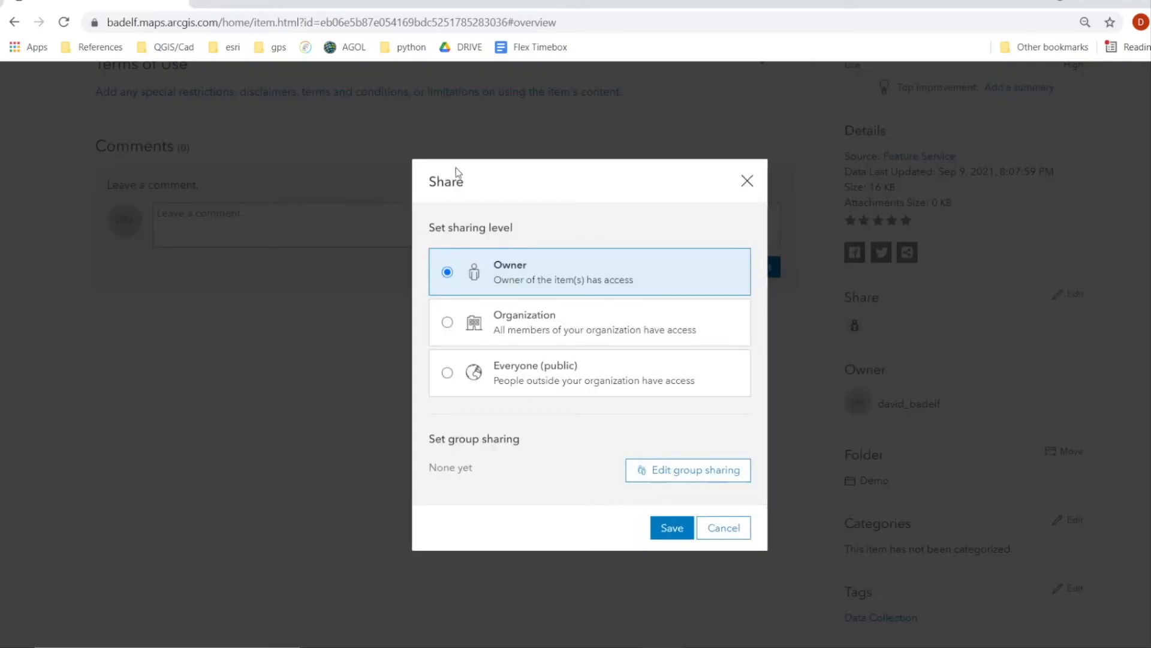
pyautogui.click(559, 322)
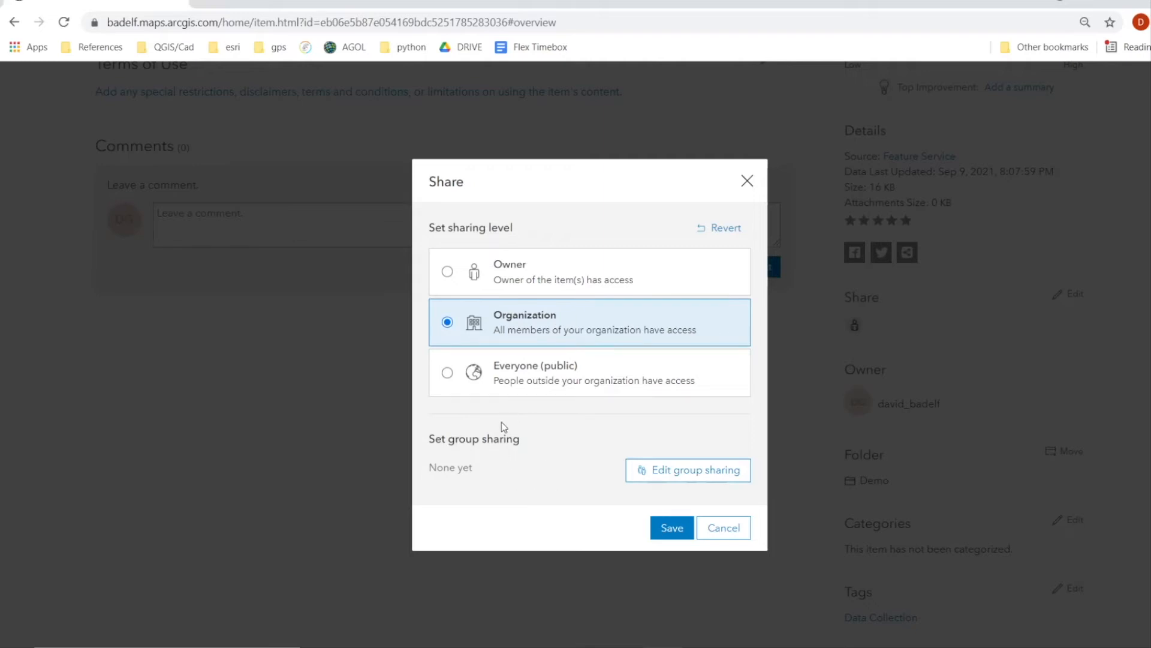
pyautogui.click(670, 473)
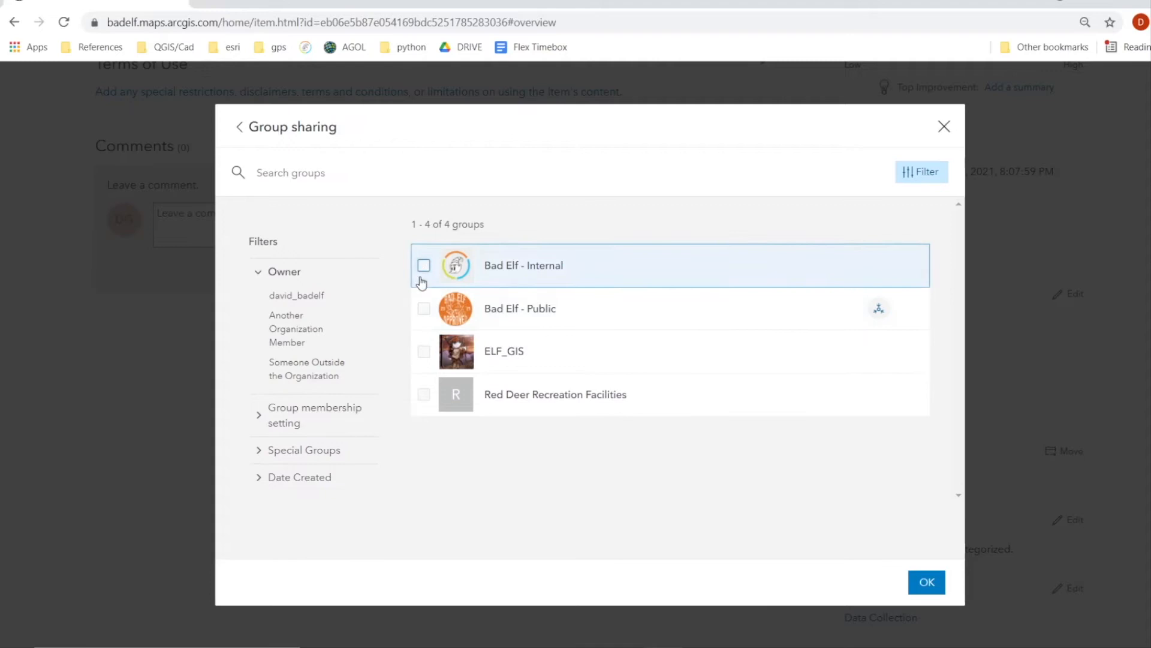
pyautogui.click(943, 127)
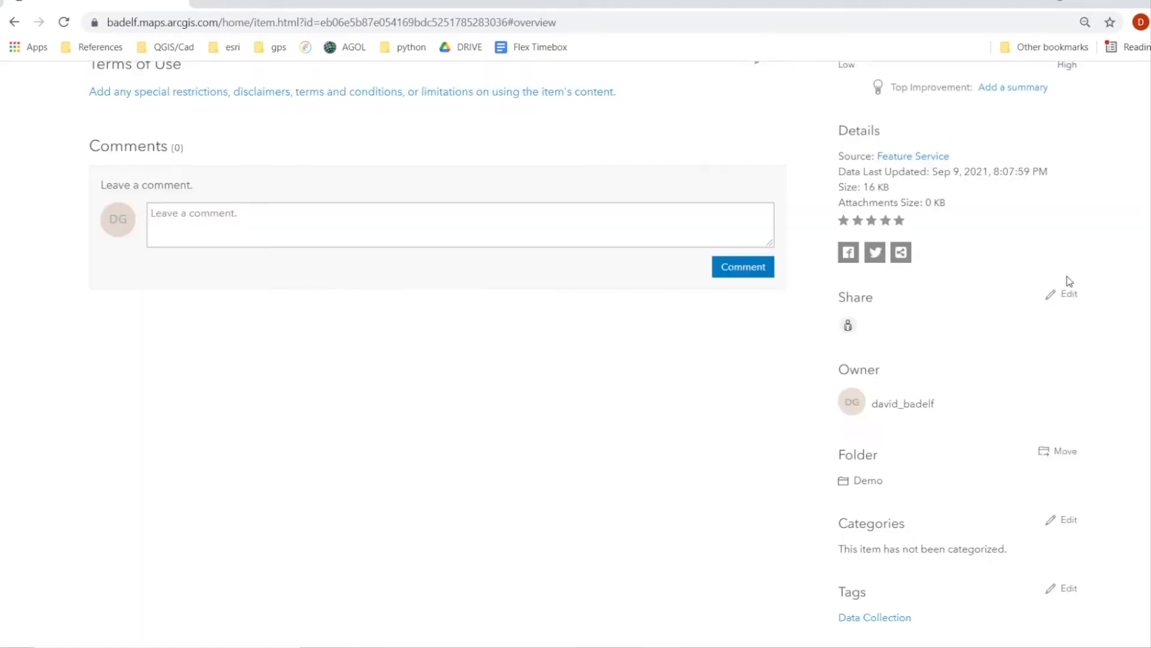
# Share the demo_9_9 layer with all members of the organization and save the sharing level
pyautogui.click(1070, 293)
pyautogui.click(609, 333)
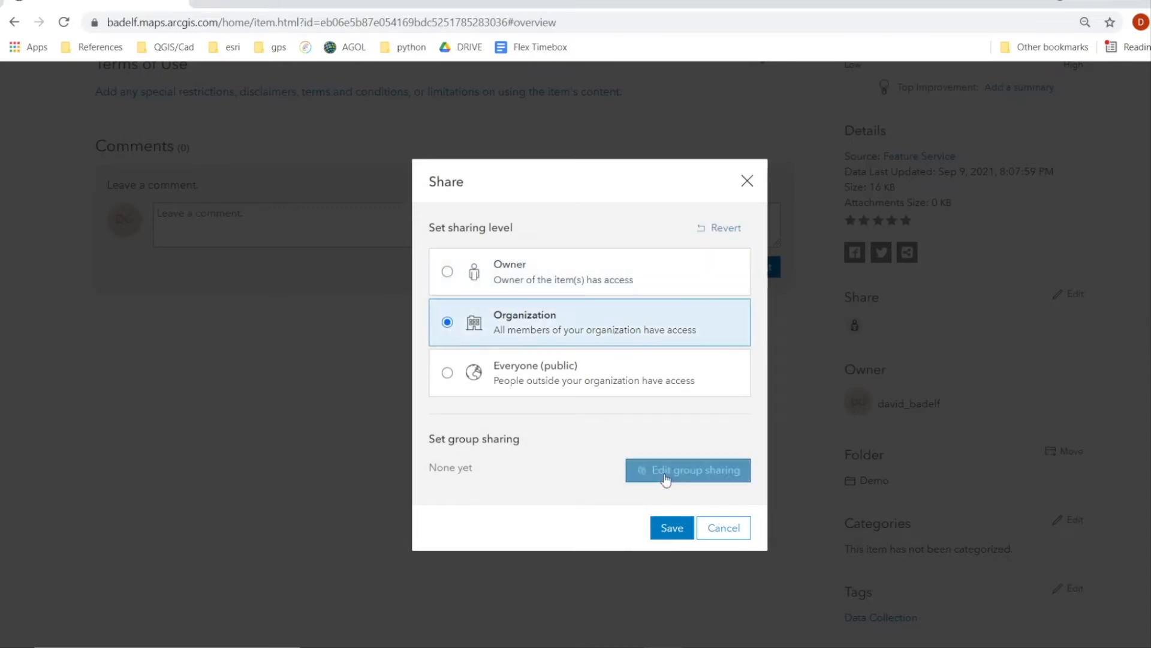
pyautogui.click(672, 534)
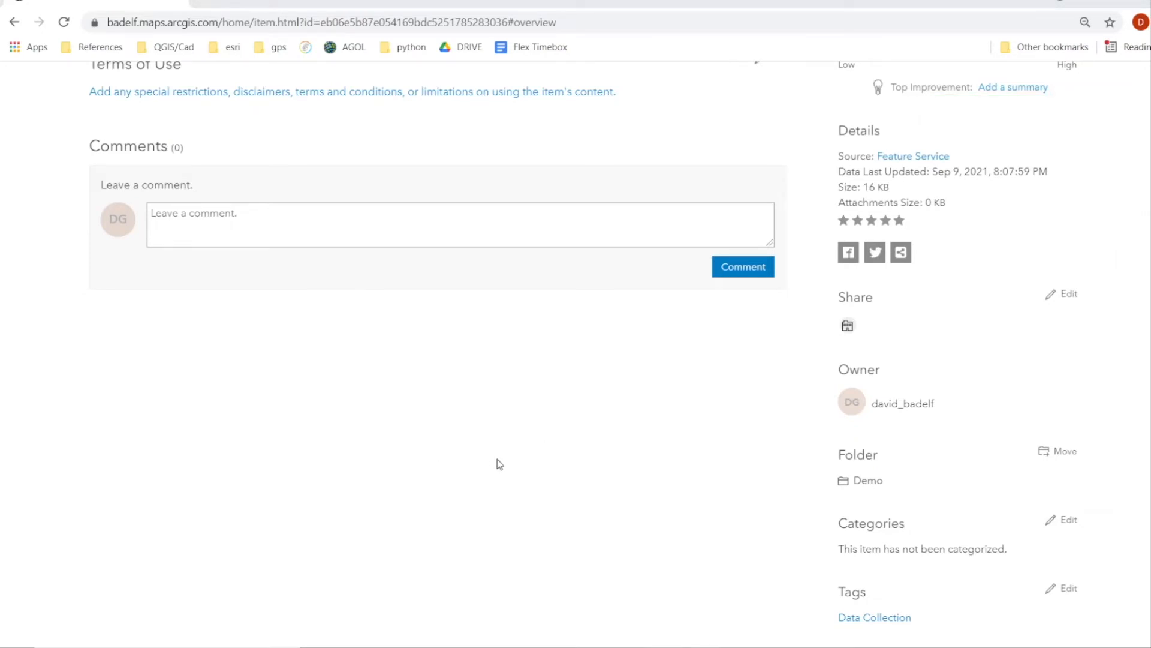
# Open the demo_9_9 layer's field list and examine its GPS metadata and editor tracking fields
pyautogui.scroll(8, 498, 459)
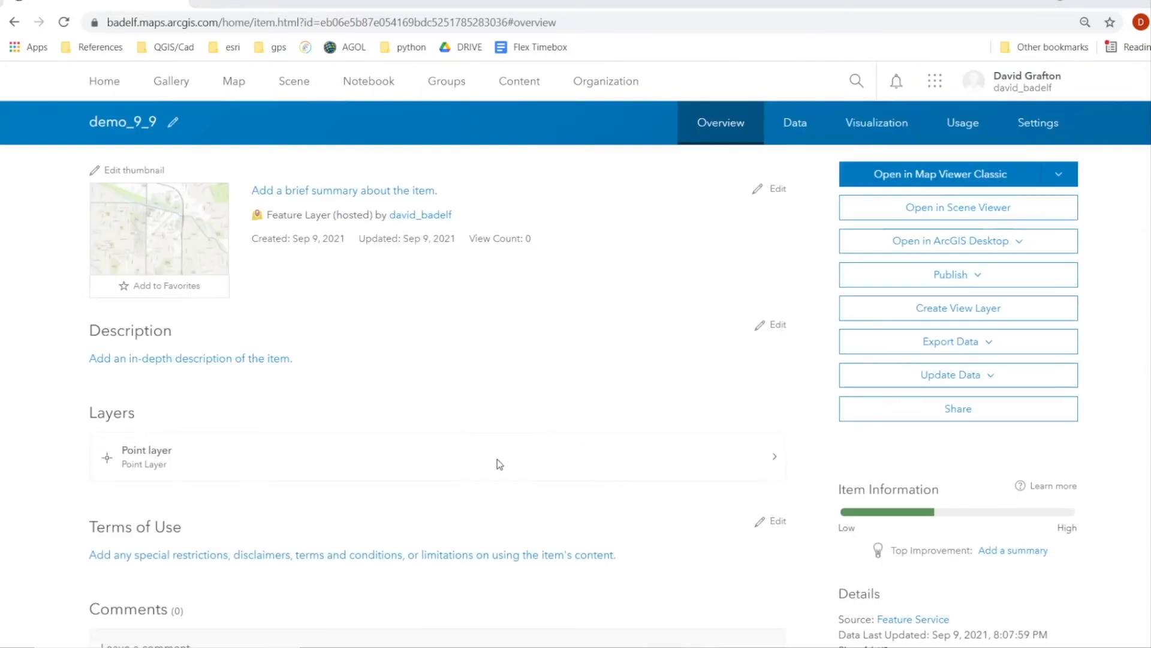
pyautogui.click(811, 131)
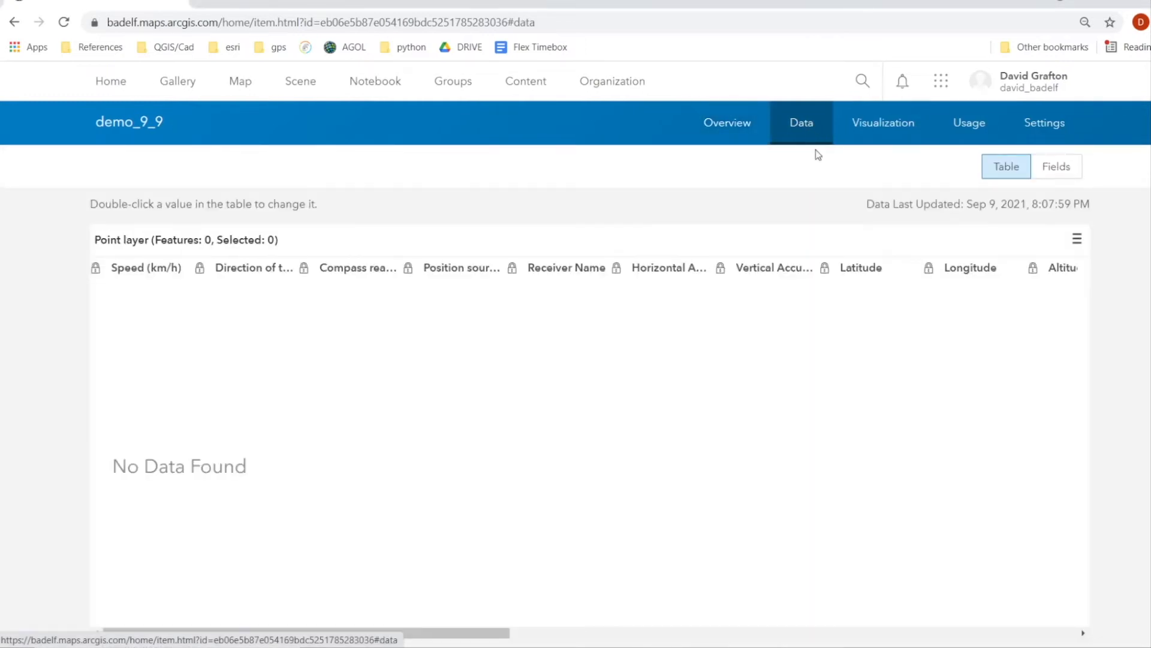
pyautogui.click(1071, 174)
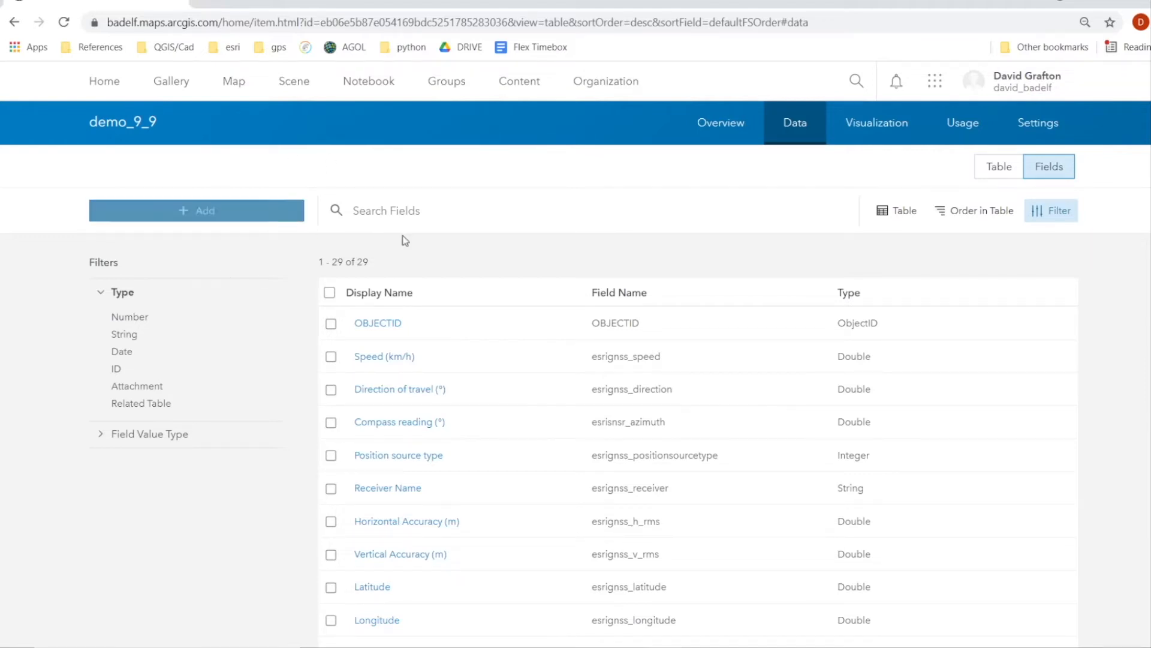
pyautogui.scroll(-8, 431, 255)
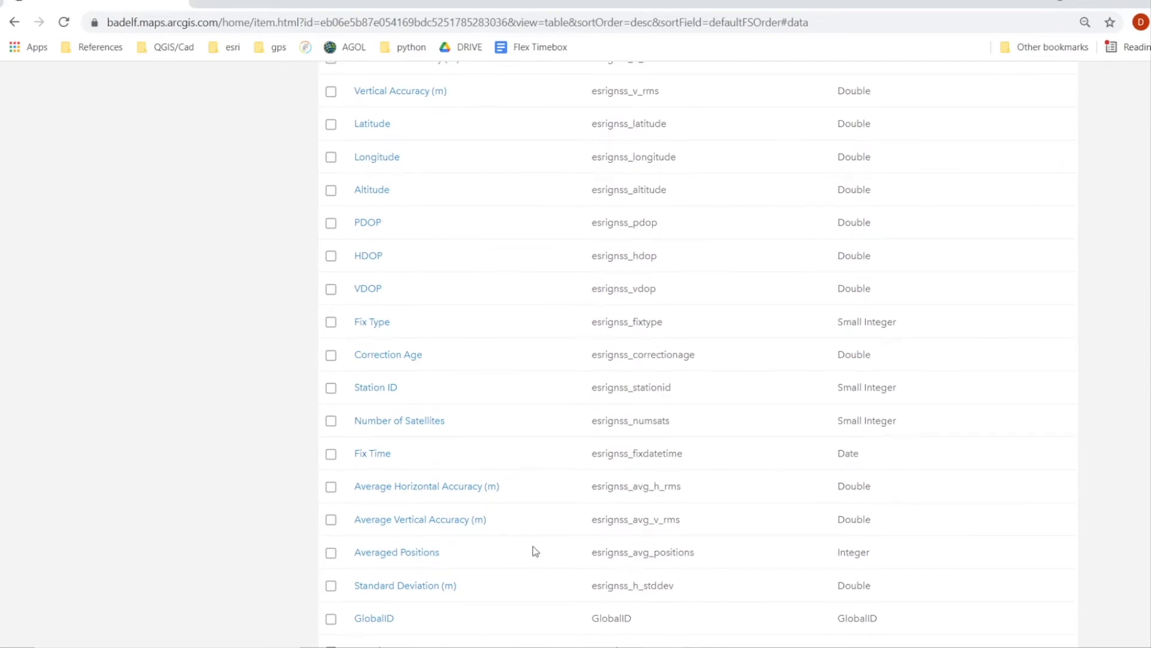
pyautogui.scroll(-1, 552, 386)
pyautogui.scroll(-1, 552, 386)
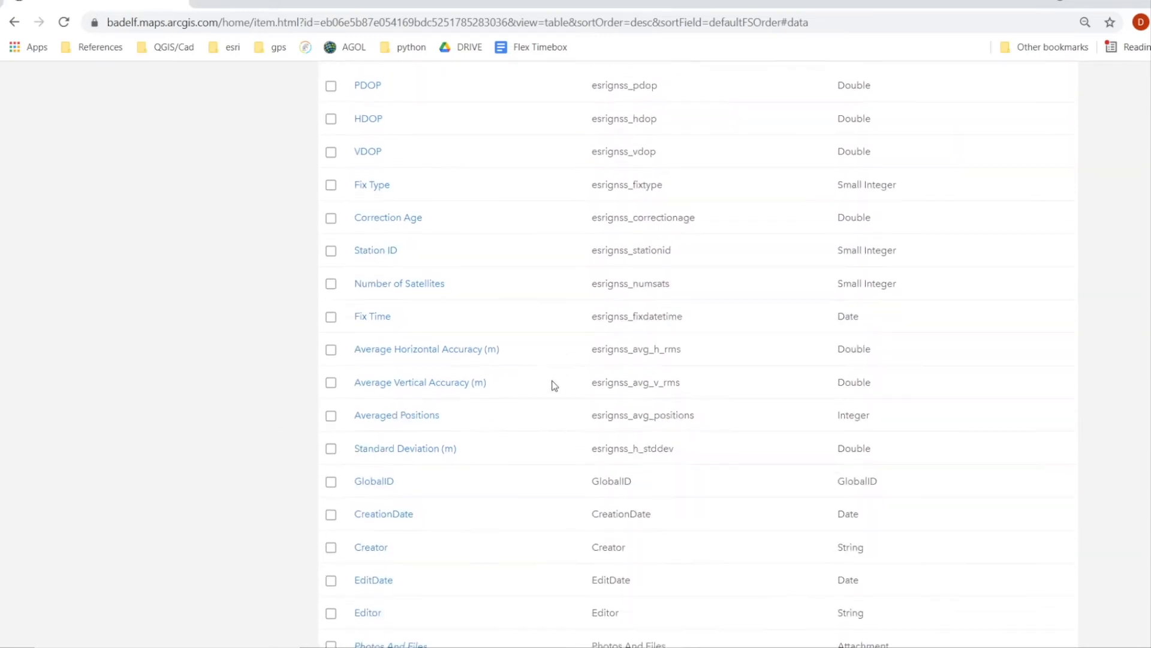
pyautogui.scroll(4, 550, 385)
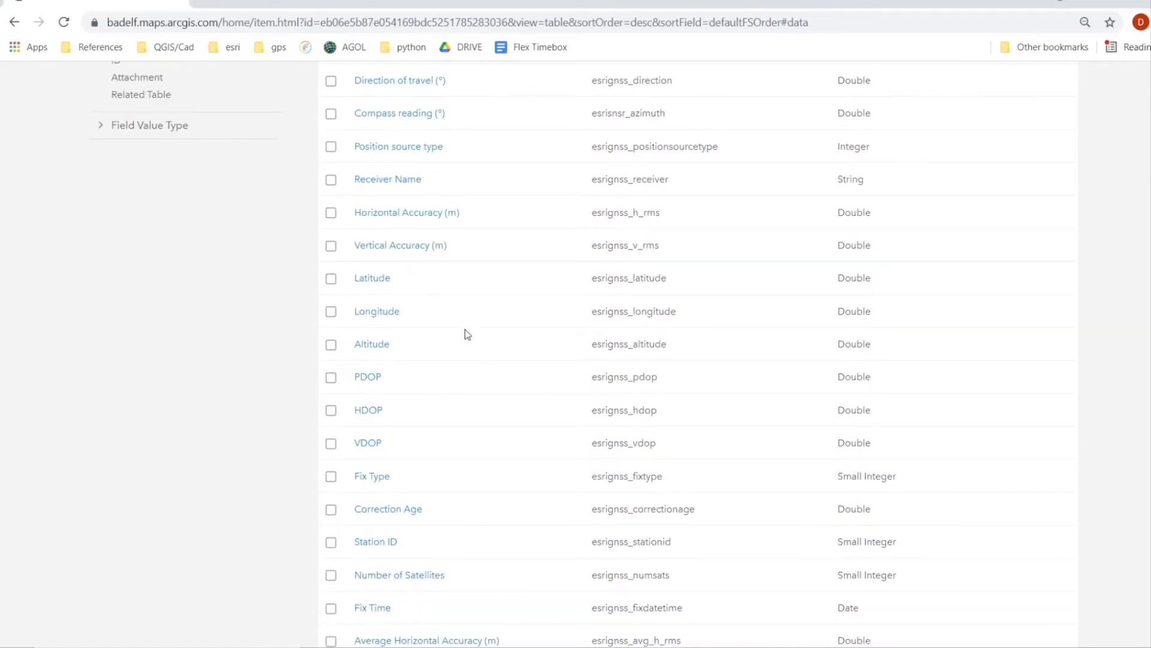
pyautogui.scroll(4, 604, 433)
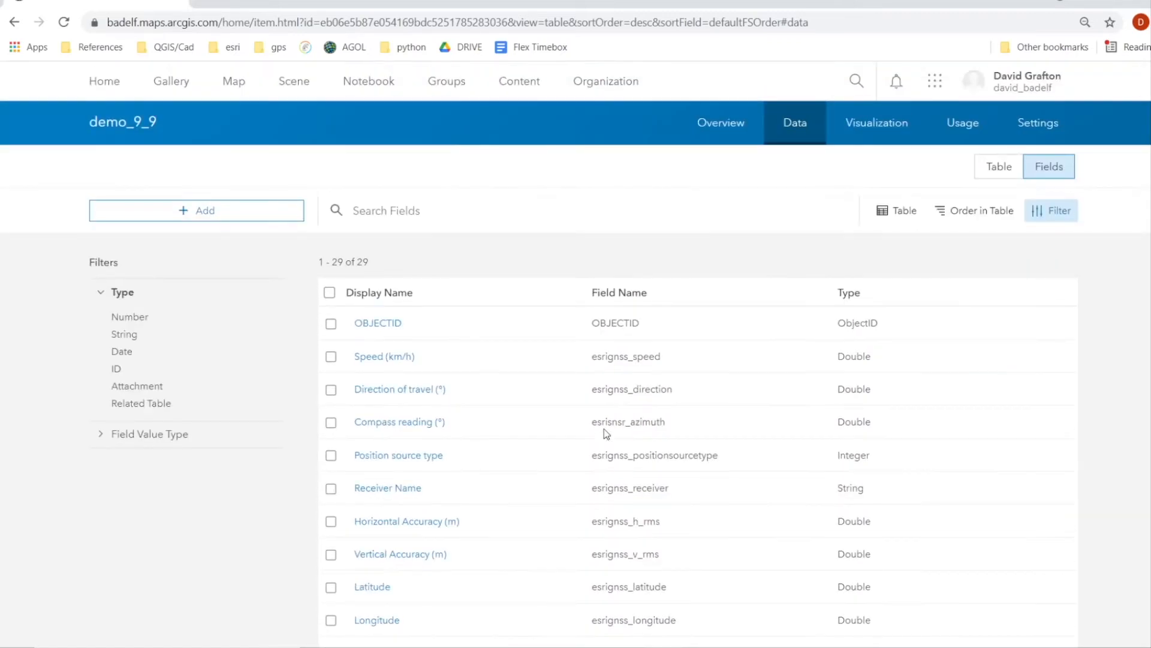
# Add a new string field with field name and display name "name", length 256 and null values allowed
pyautogui.click(238, 211)
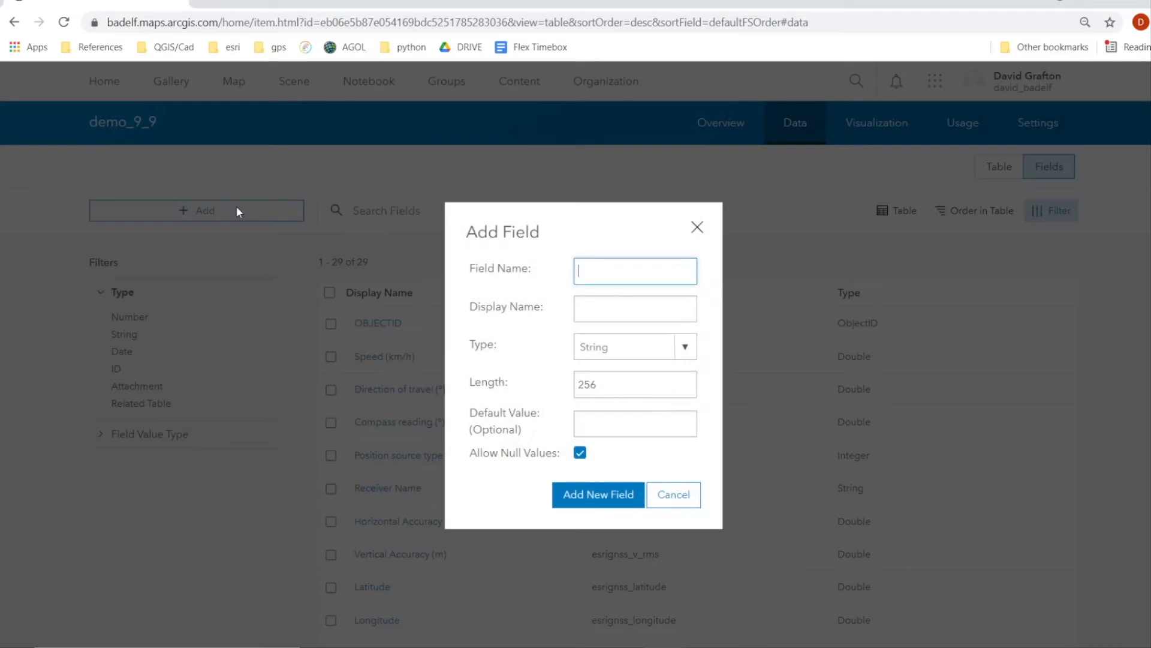
pyautogui.write('name')
pyautogui.write('_')
pyautogui.press('BackSpace')
pyautogui.write('Demo')
pyautogui.press('BackSpace')
pyautogui.press('BackSpace')
pyautogui.press('BackSpace')
pyautogui.press('BackSpace')
pyautogui.click(613, 312)
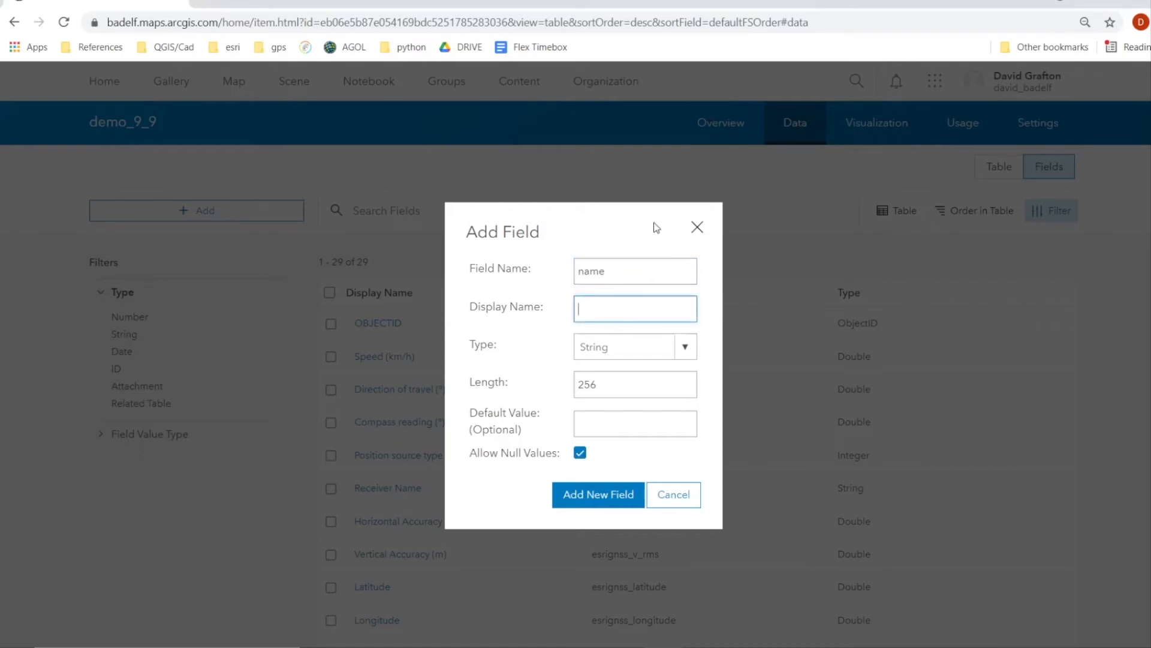
pyautogui.write('name')
pyautogui.click(596, 495)
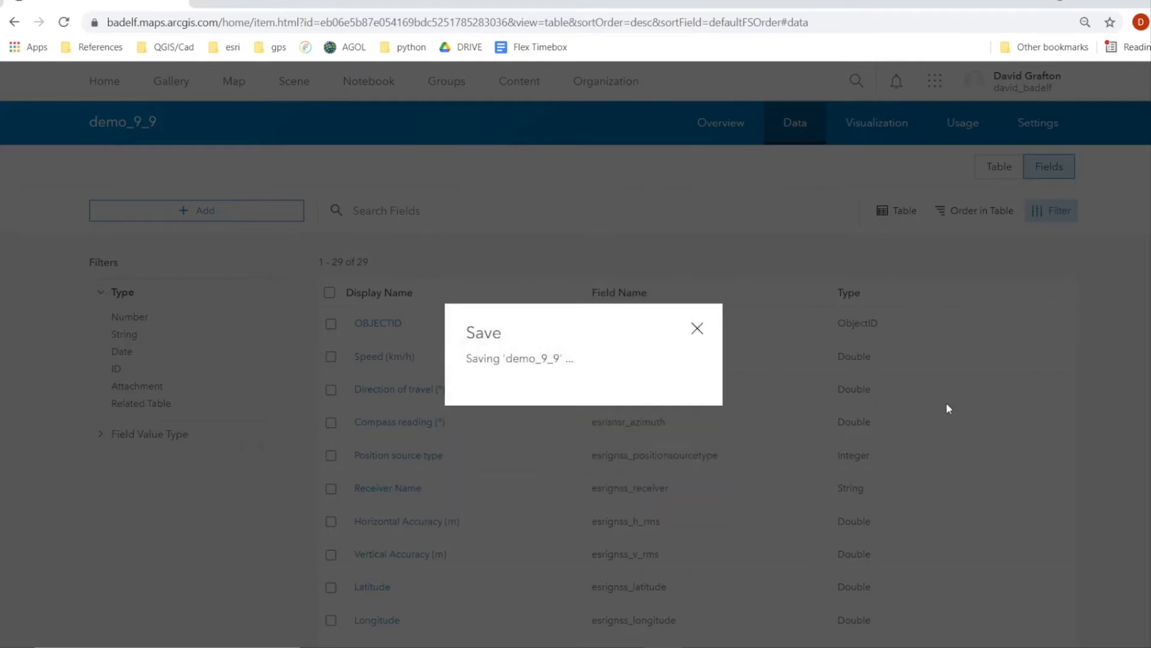
# Open the new name field's details and start a list of values with label maple and code 0
pyautogui.scroll(-1, 660, 269)
pyautogui.scroll(-10, 660, 270)
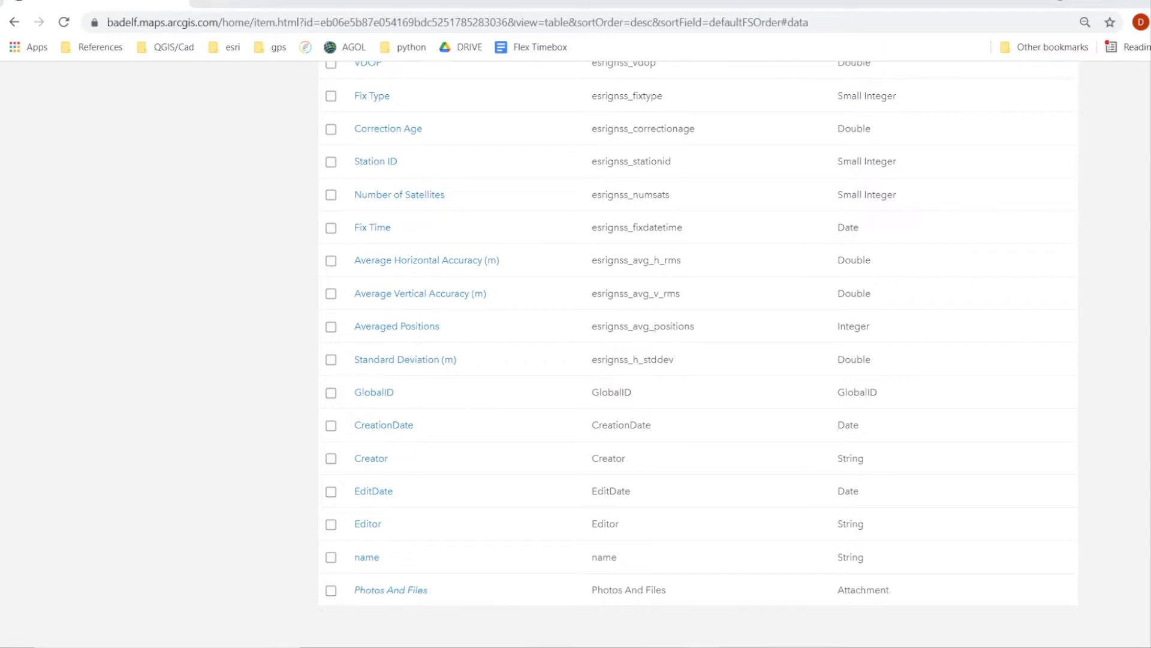
pyautogui.click(382, 564)
pyautogui.scroll(3, 789, 419)
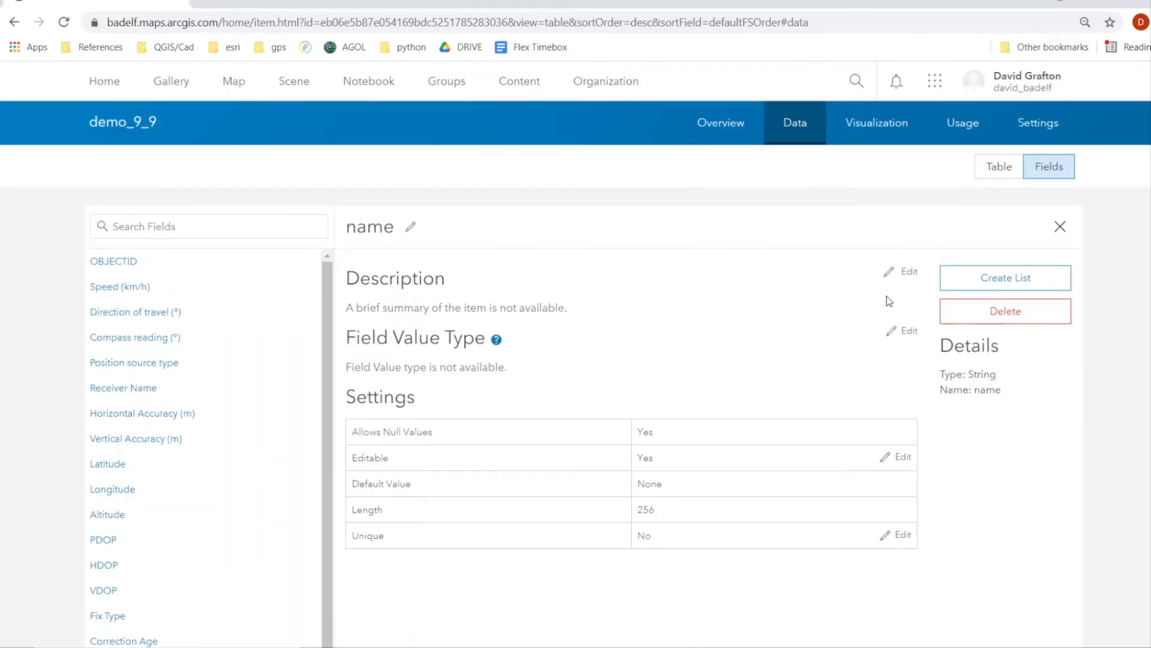
pyautogui.scroll(-1, 890, 301)
pyautogui.click(995, 203)
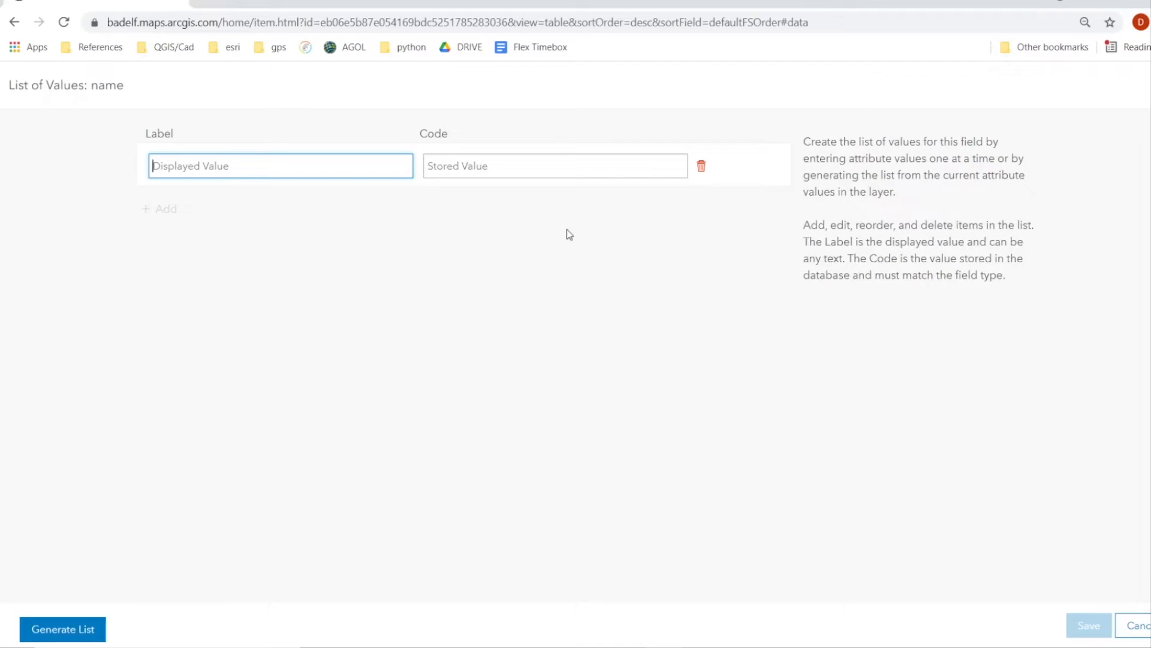
pyautogui.write('maple')
pyautogui.press('Tab')
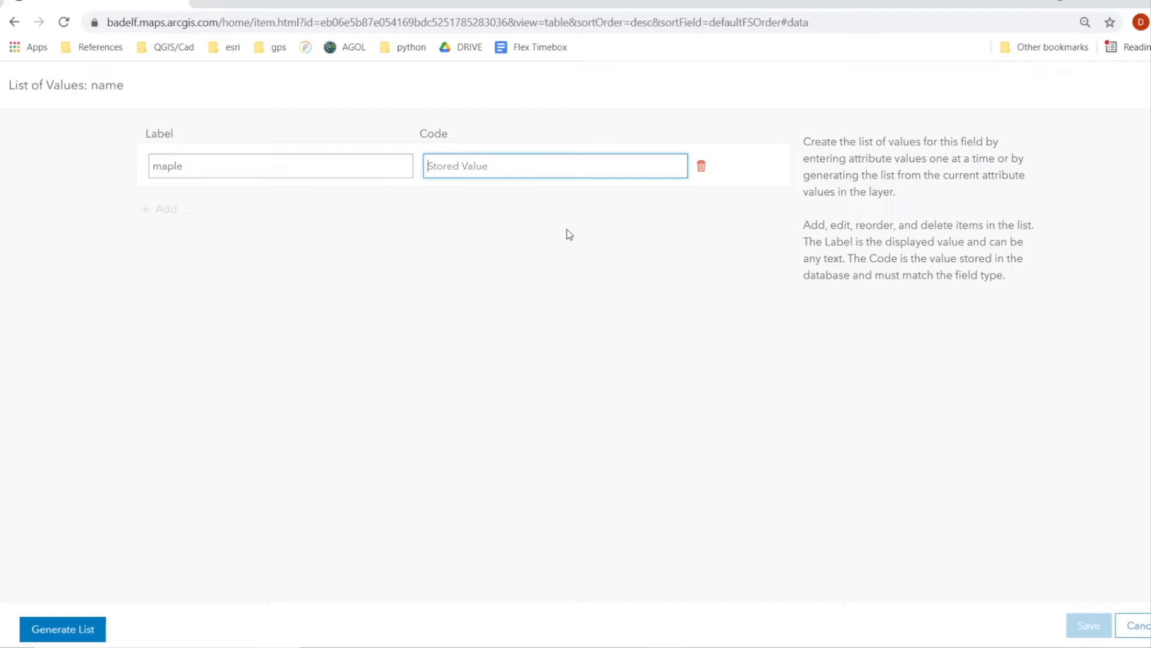
pyautogui.write('5')
pyautogui.press('BackSpace')
pyautogui.write('0')
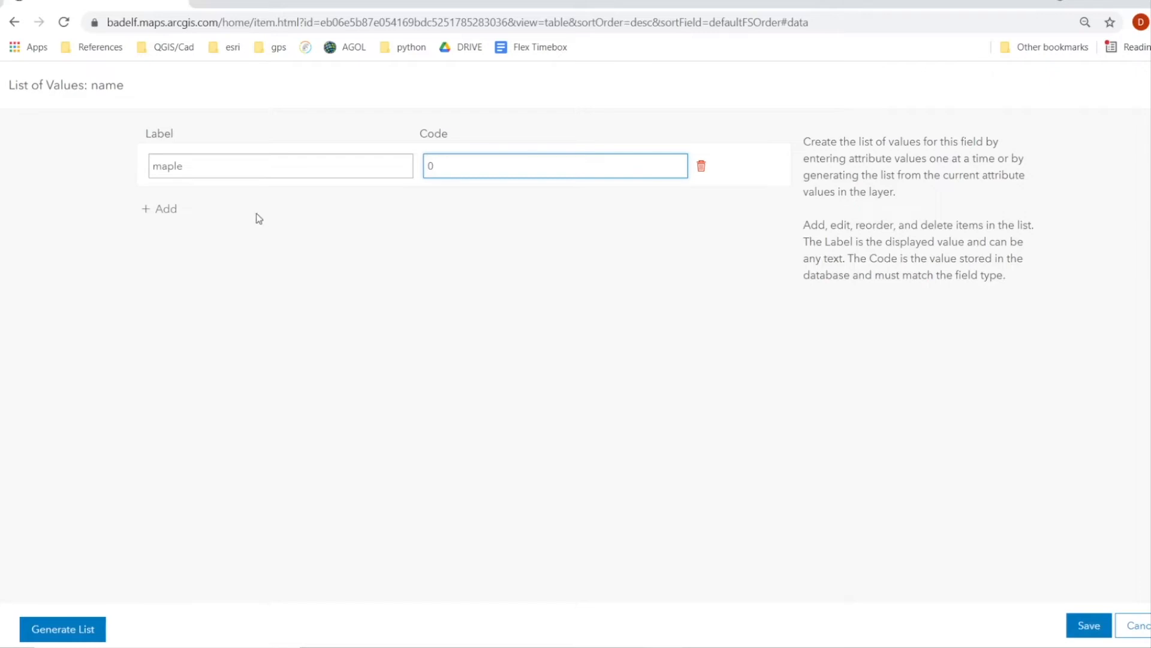
# Add a second list value labelled oak with code 1 and save the name field's list
pyautogui.click(166, 216)
pyautogui.click(195, 208)
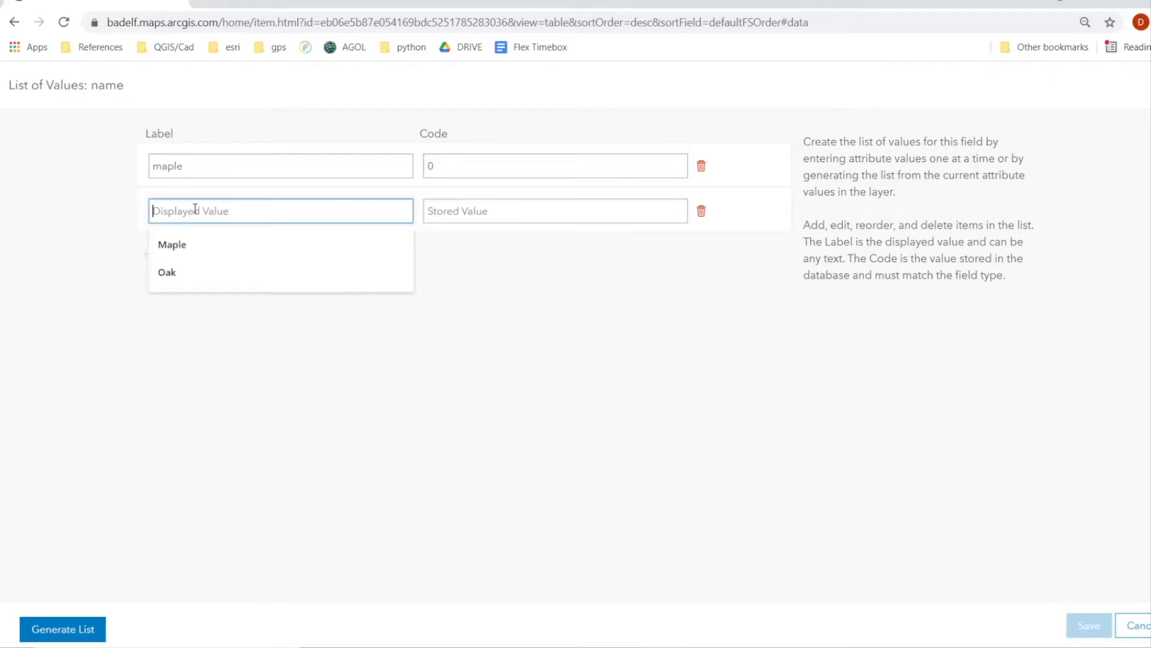
pyautogui.write('oak')
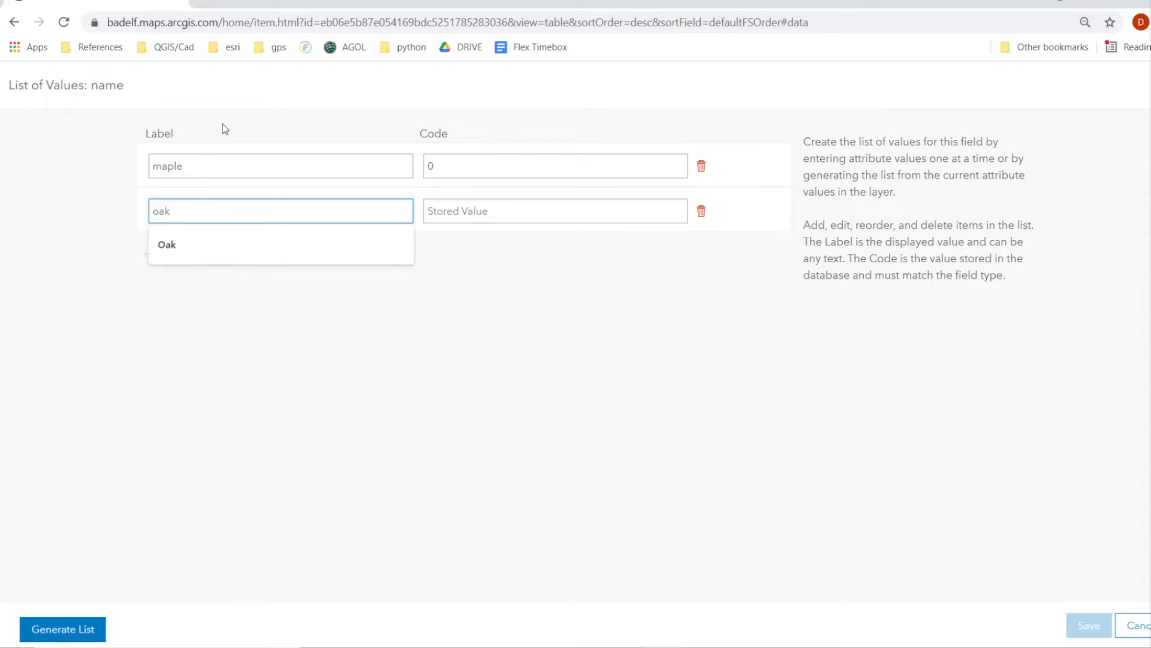
pyautogui.click(514, 214)
pyautogui.write('1')
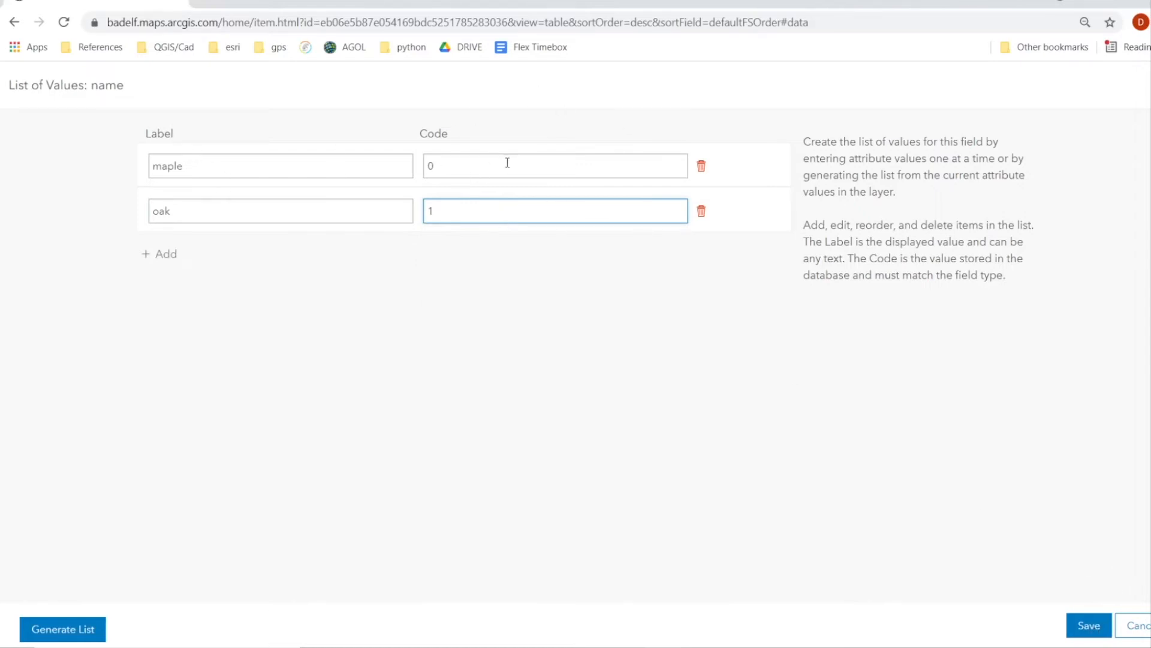
pyautogui.click(1089, 626)
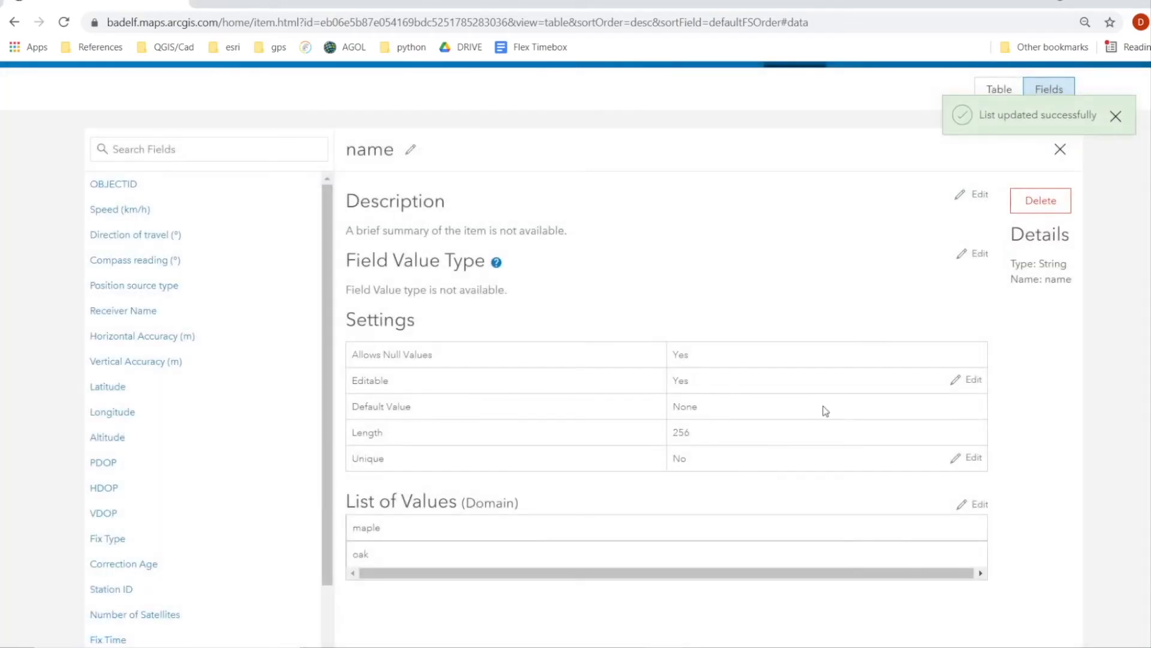
pyautogui.scroll(-2, 864, 270)
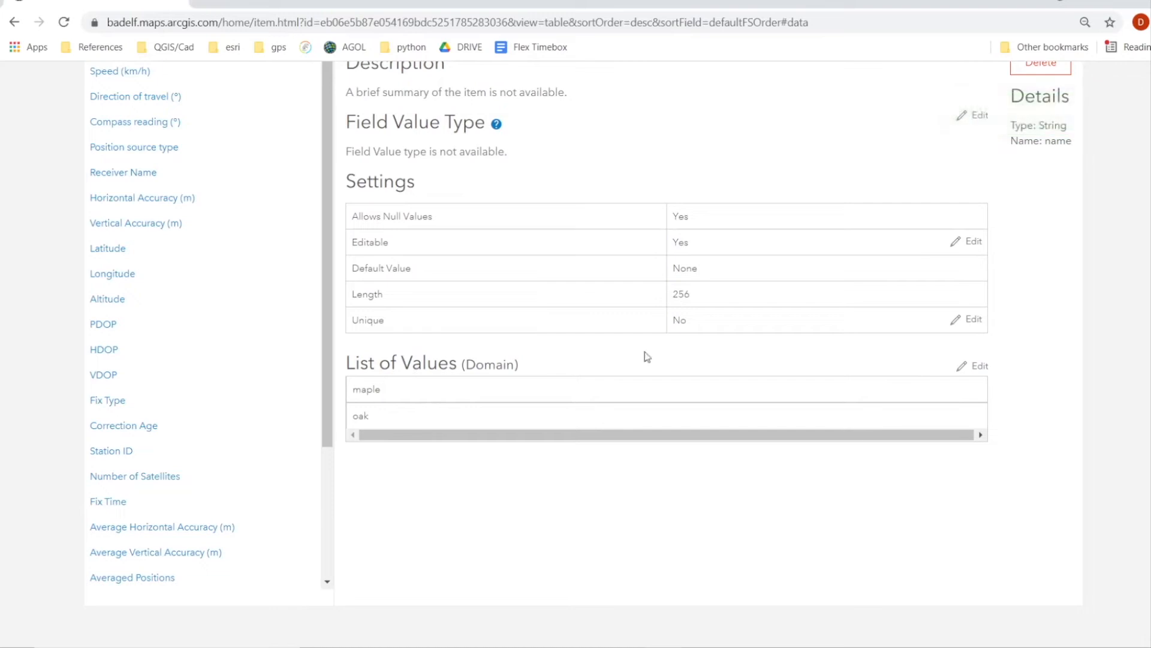
pyautogui.scroll(3, 576, 354)
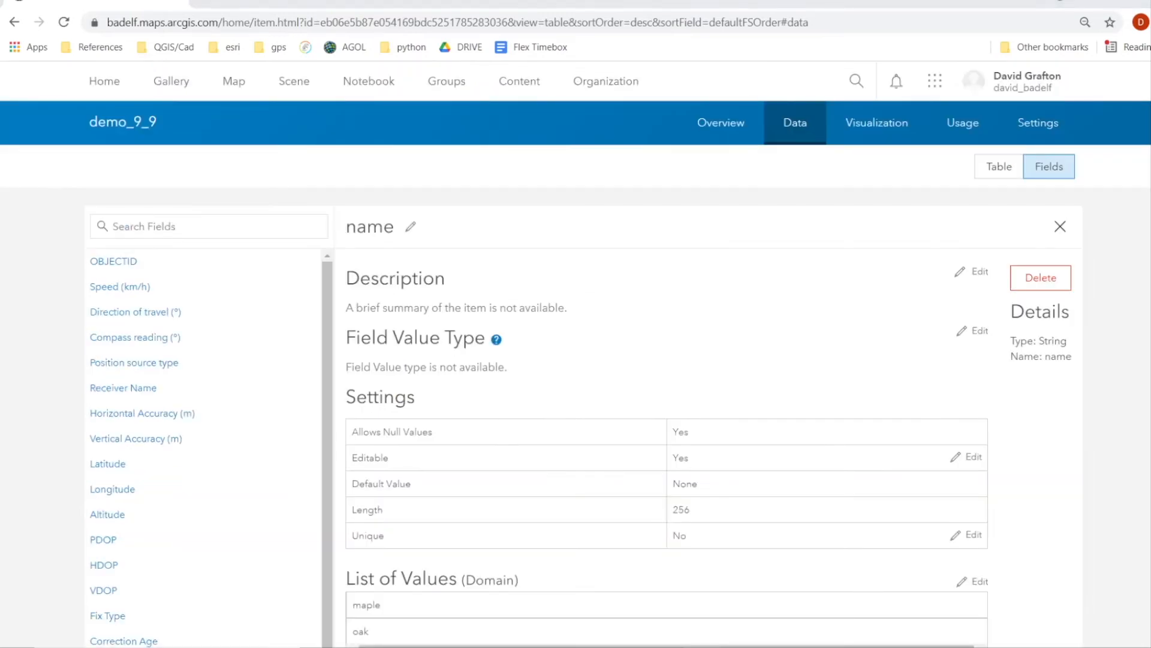
# Return to the demo_9_9 item overview and open the layer in the new Map Viewer
pyautogui.click(721, 143)
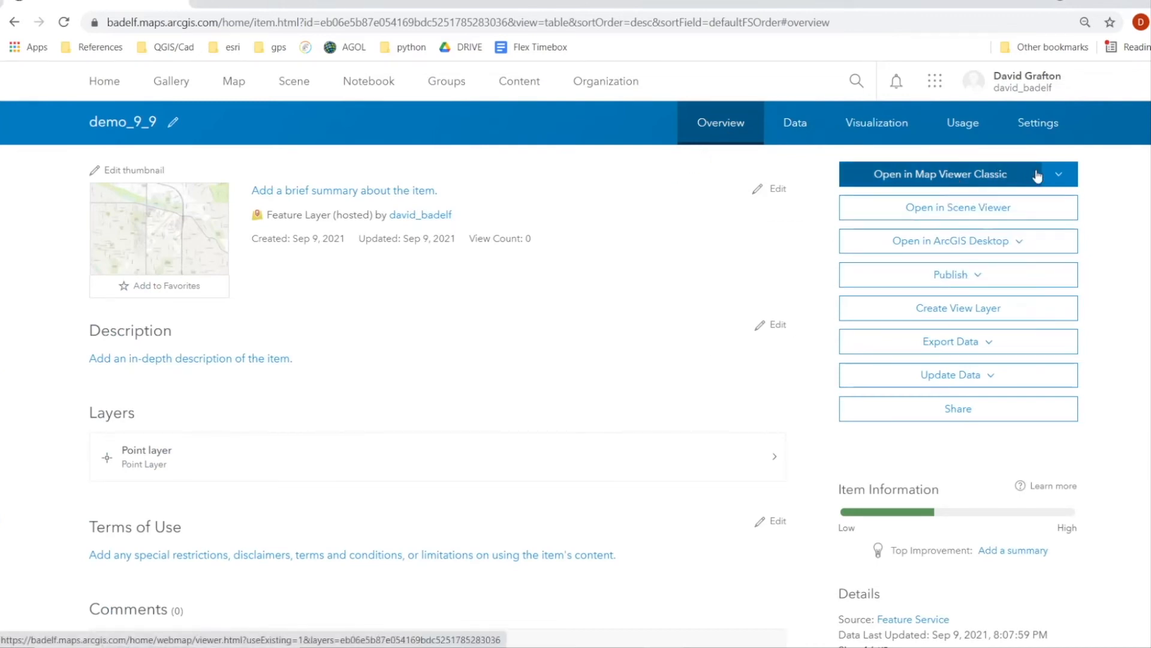
pyautogui.click(1065, 175)
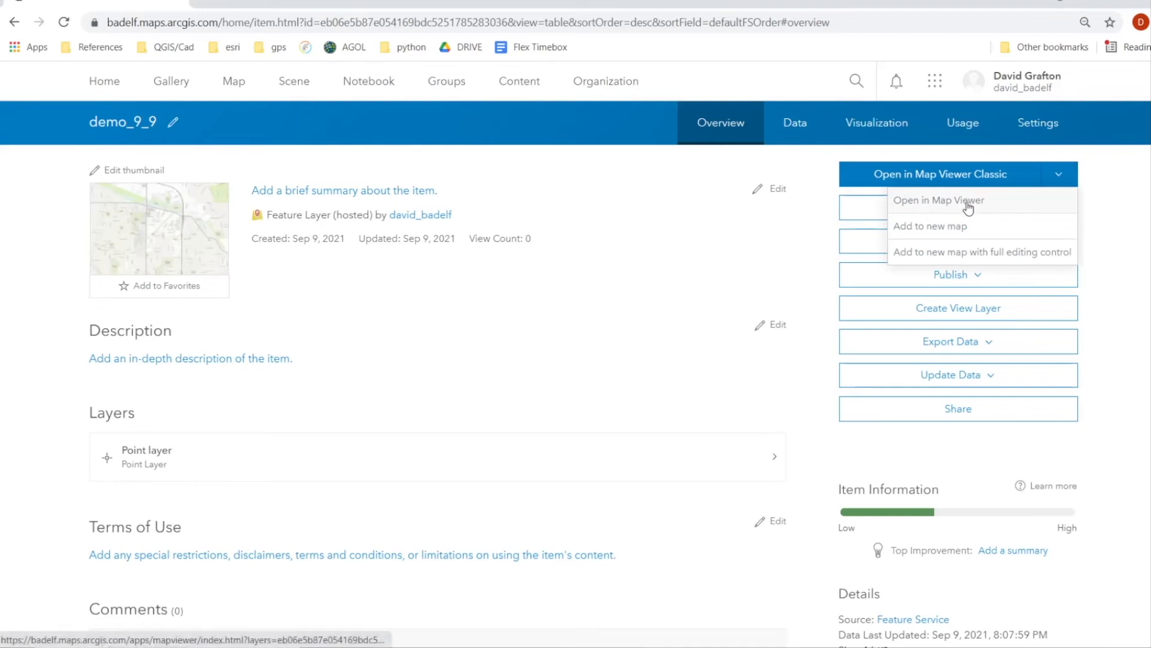
pyautogui.click(997, 206)
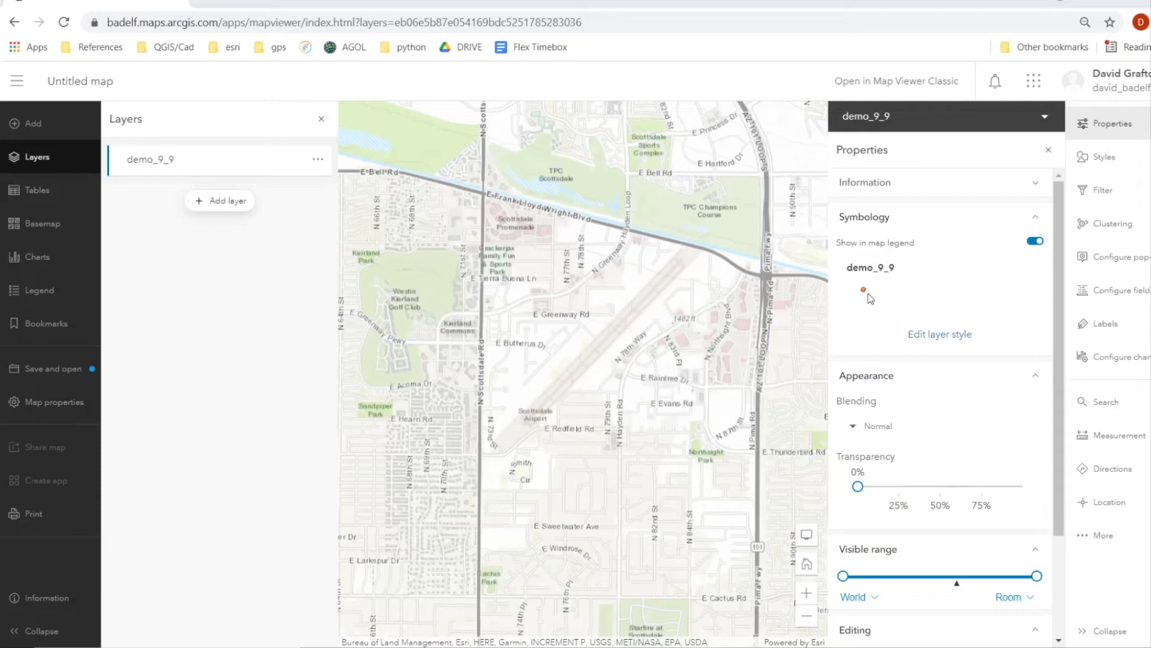
# Change the demo_9_9 single-location symbol to the basic X shape, enlarge it to about 28.7 and apply the style
pyautogui.click(1112, 162)
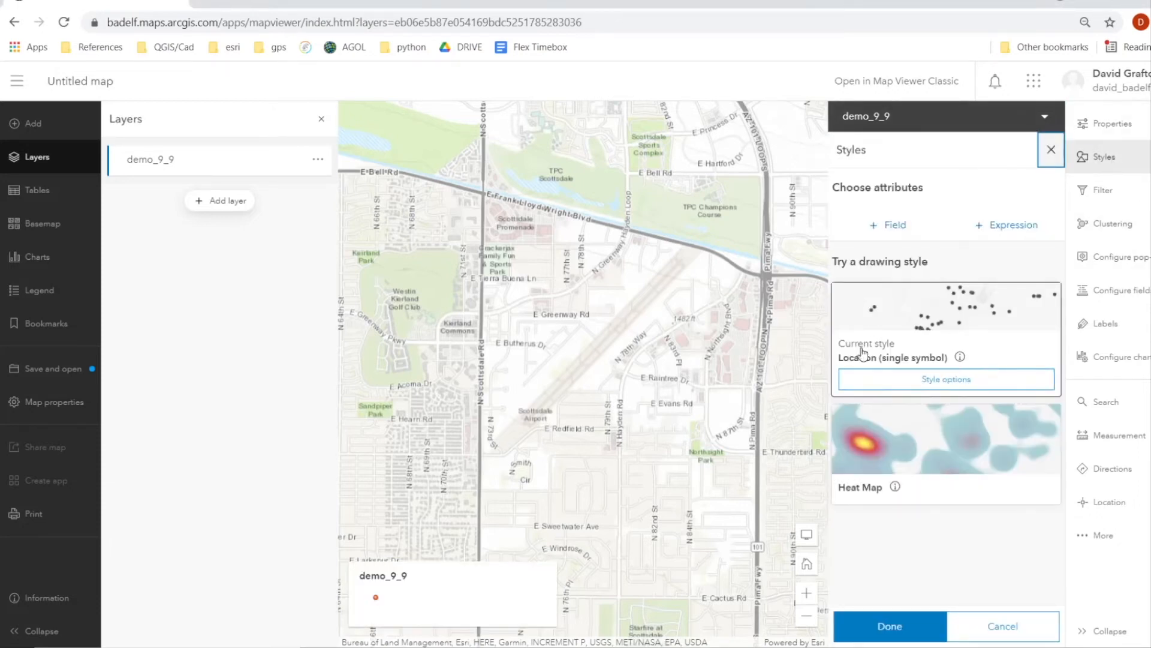
pyautogui.click(926, 384)
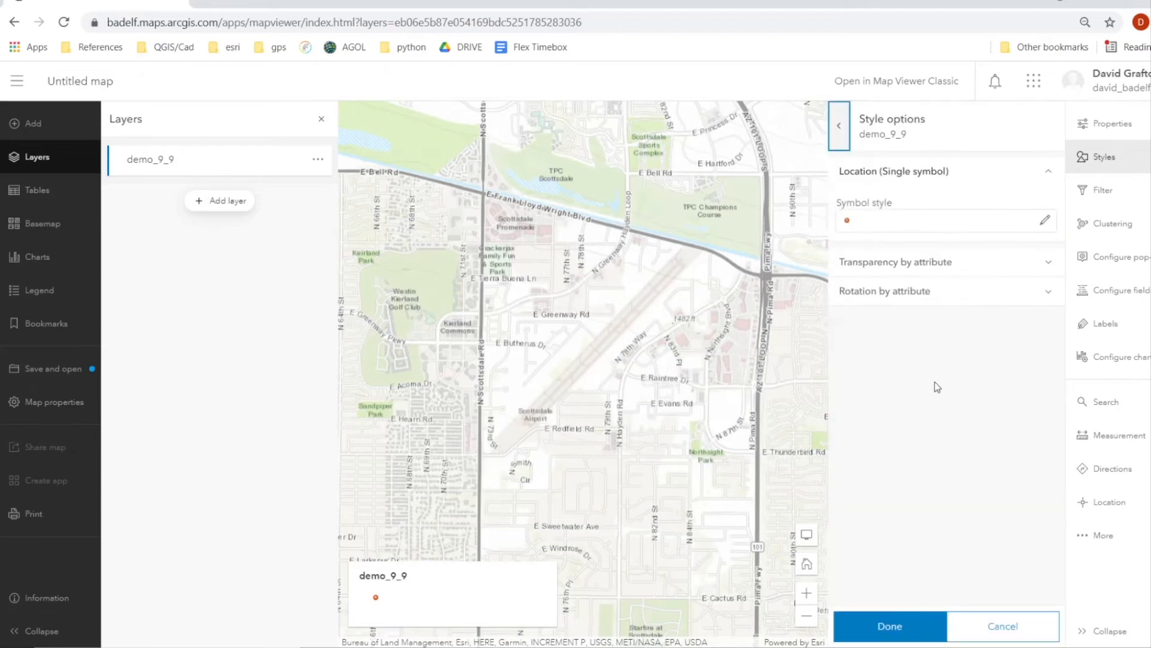
pyautogui.click(1046, 221)
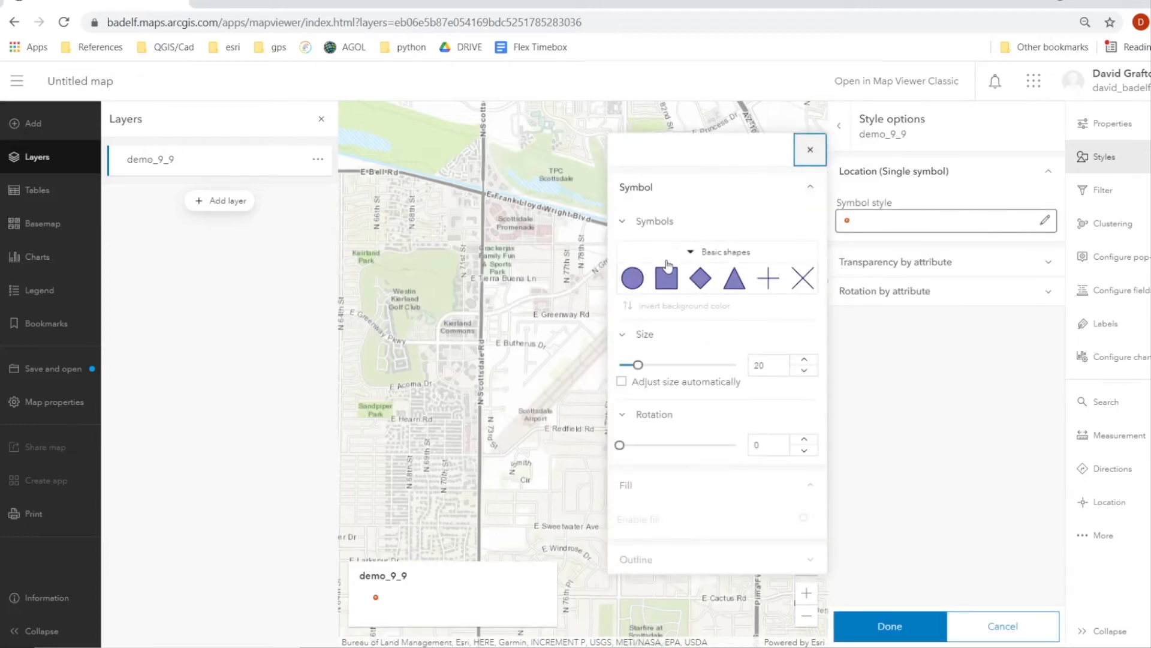
pyautogui.click(809, 284)
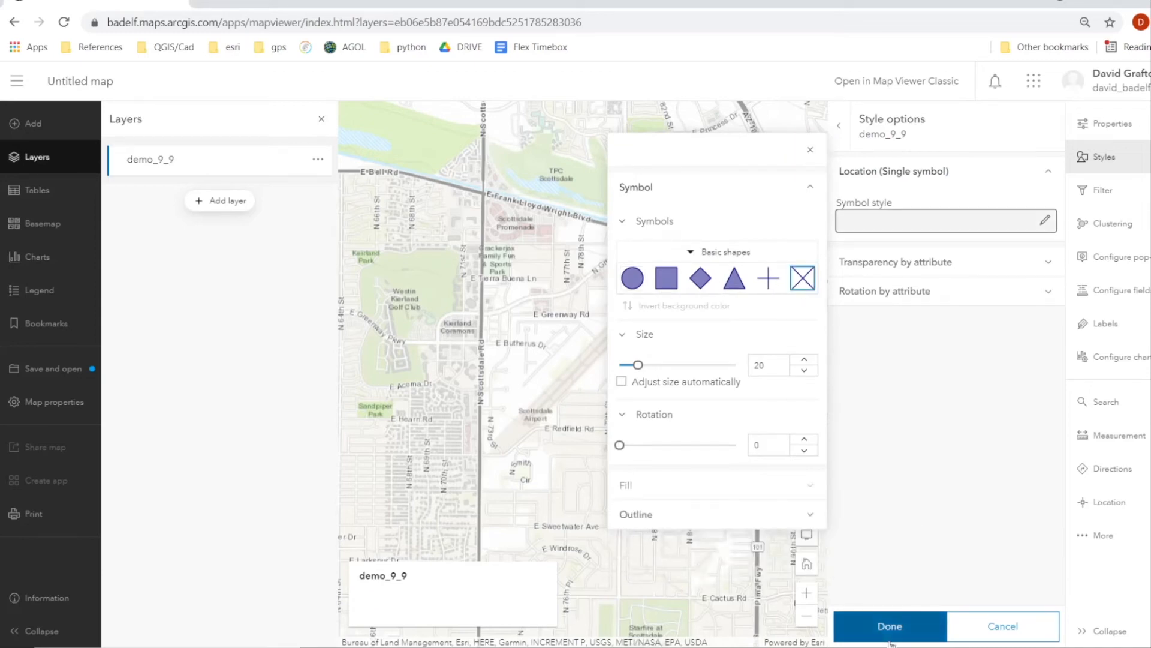
pyautogui.moveTo(643, 367); pyautogui.dragTo(647, 365)
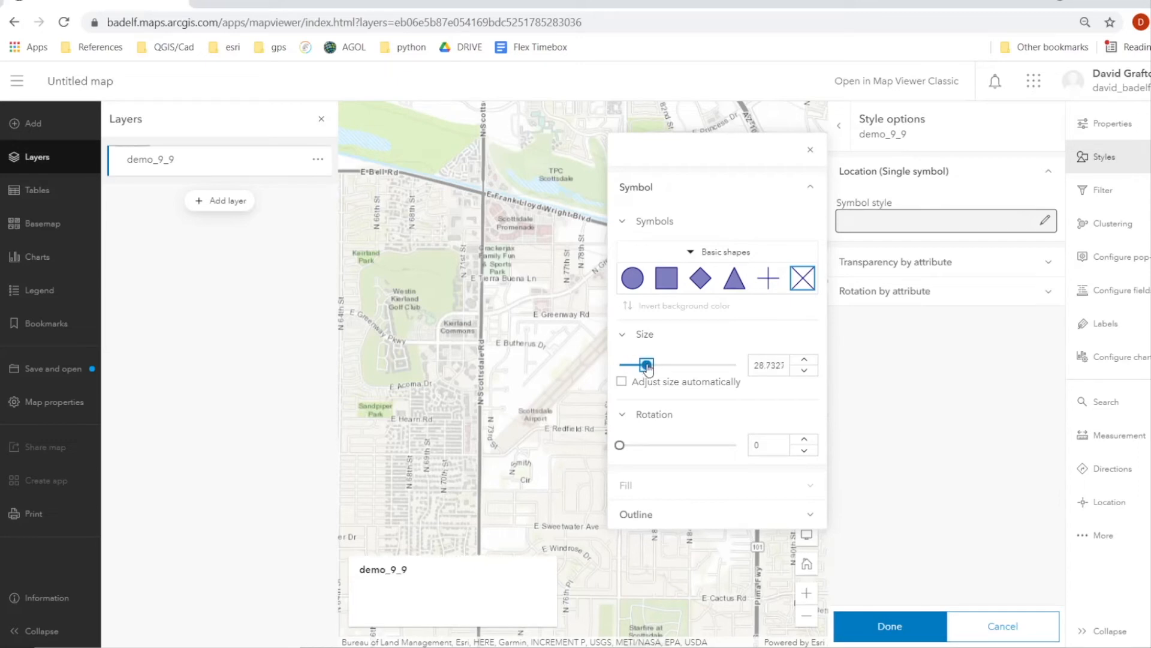
pyautogui.click(656, 514)
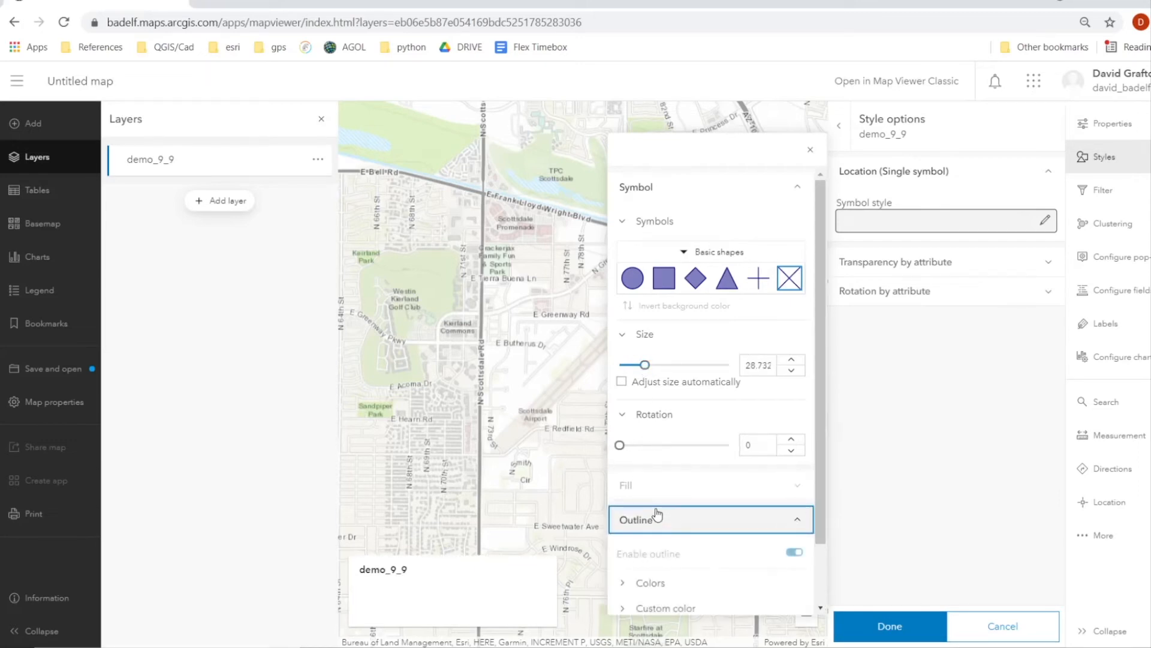
pyautogui.click(899, 631)
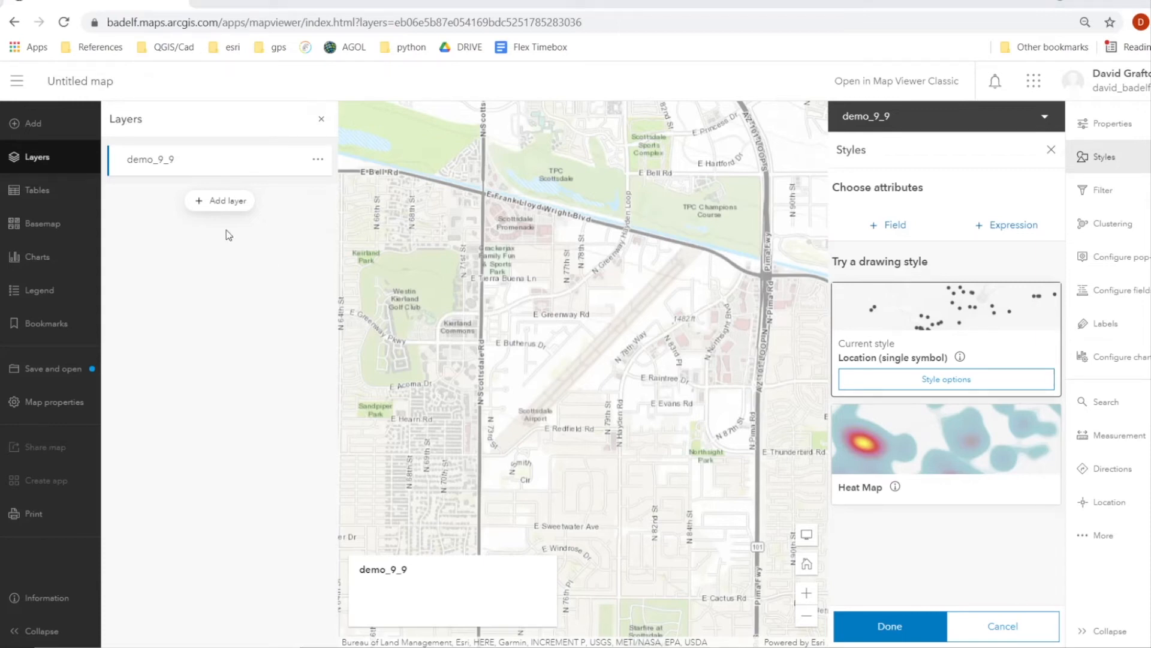
# Review the layer's filter and clustering options and examine the fields included in its pop-ups
pyautogui.click(1110, 190)
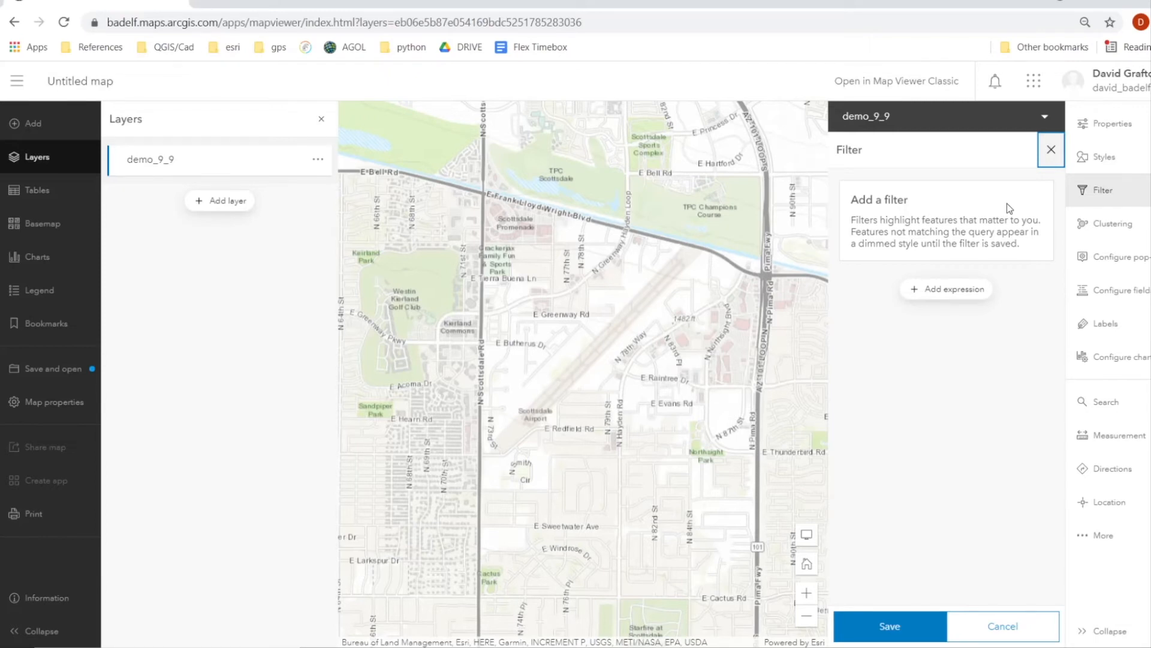
pyautogui.click(1096, 228)
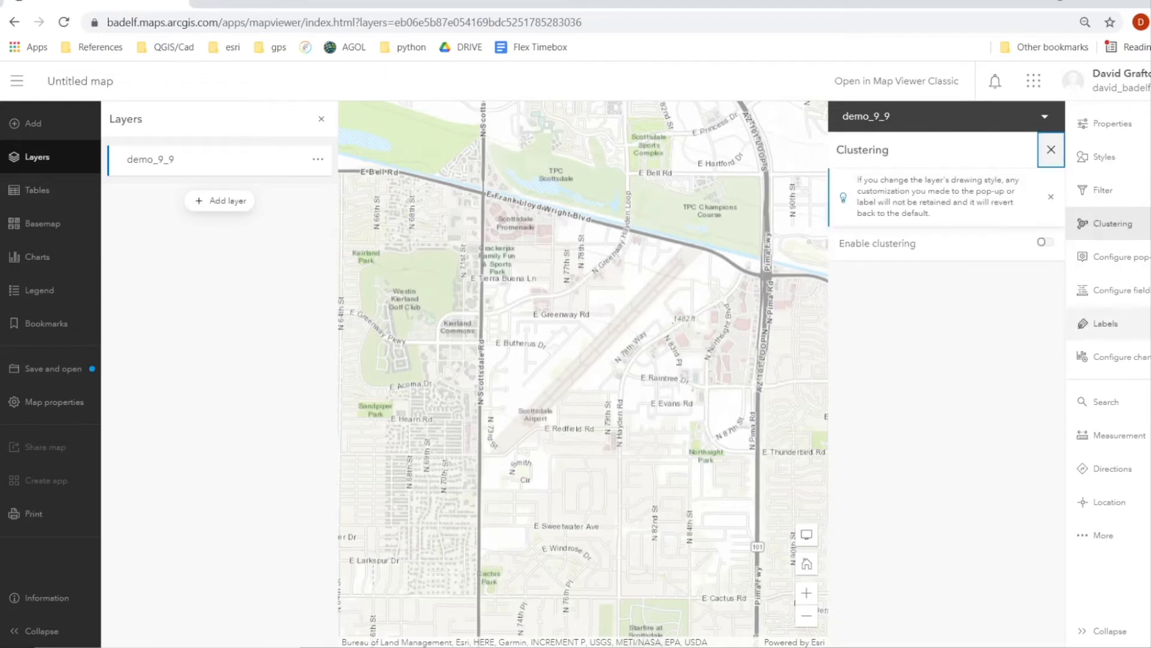
pyautogui.click(1120, 262)
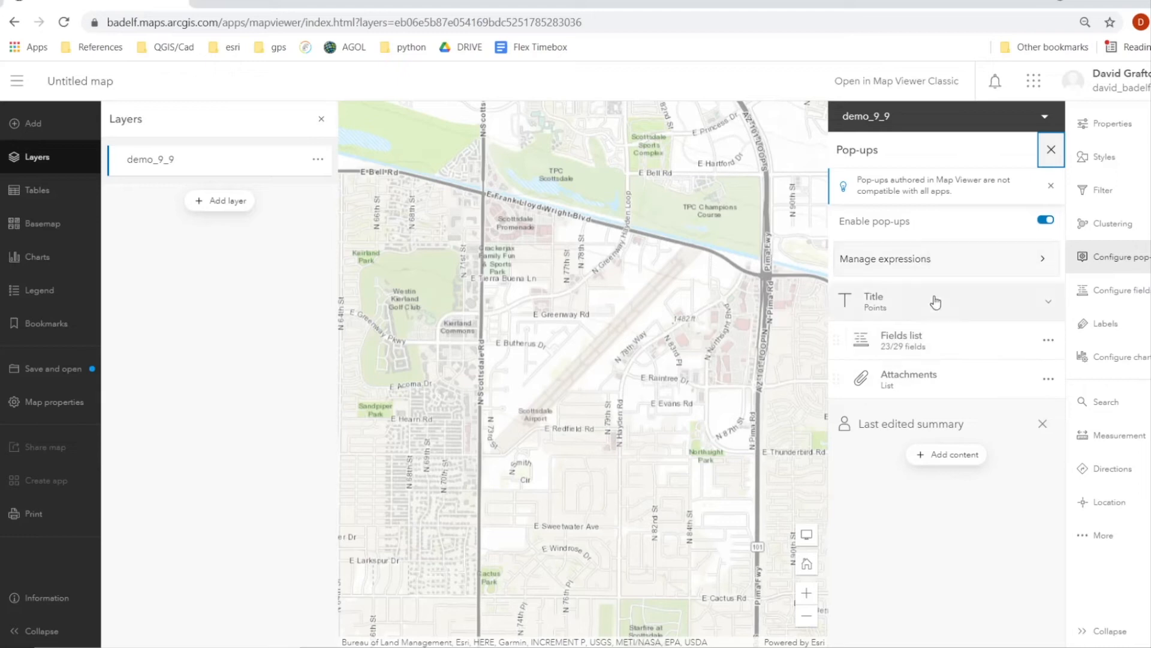
pyautogui.click(935, 351)
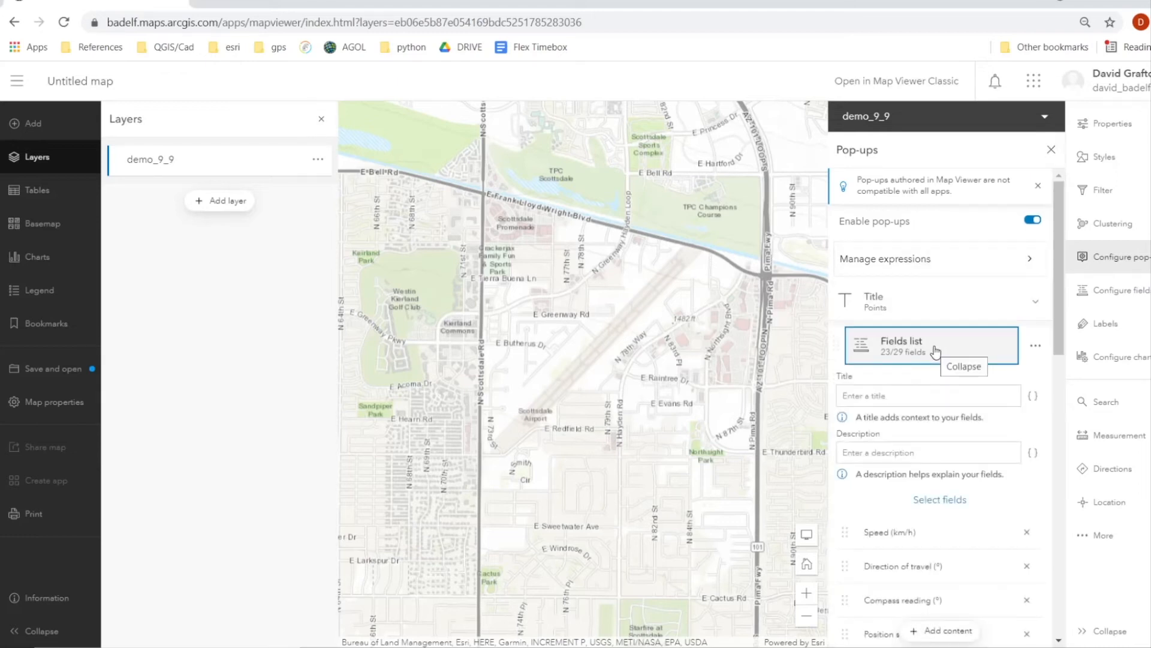
pyautogui.scroll(-3, 905, 420)
pyautogui.scroll(-10, 955, 431)
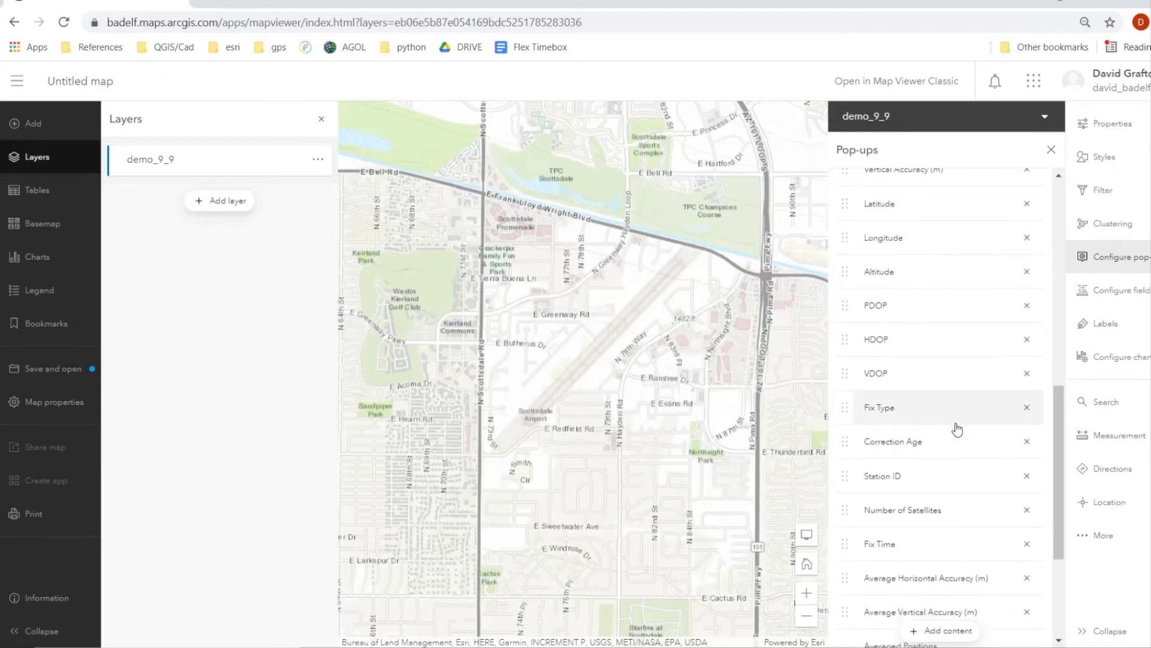
pyautogui.scroll(6, 963, 453)
pyautogui.scroll(6, 964, 452)
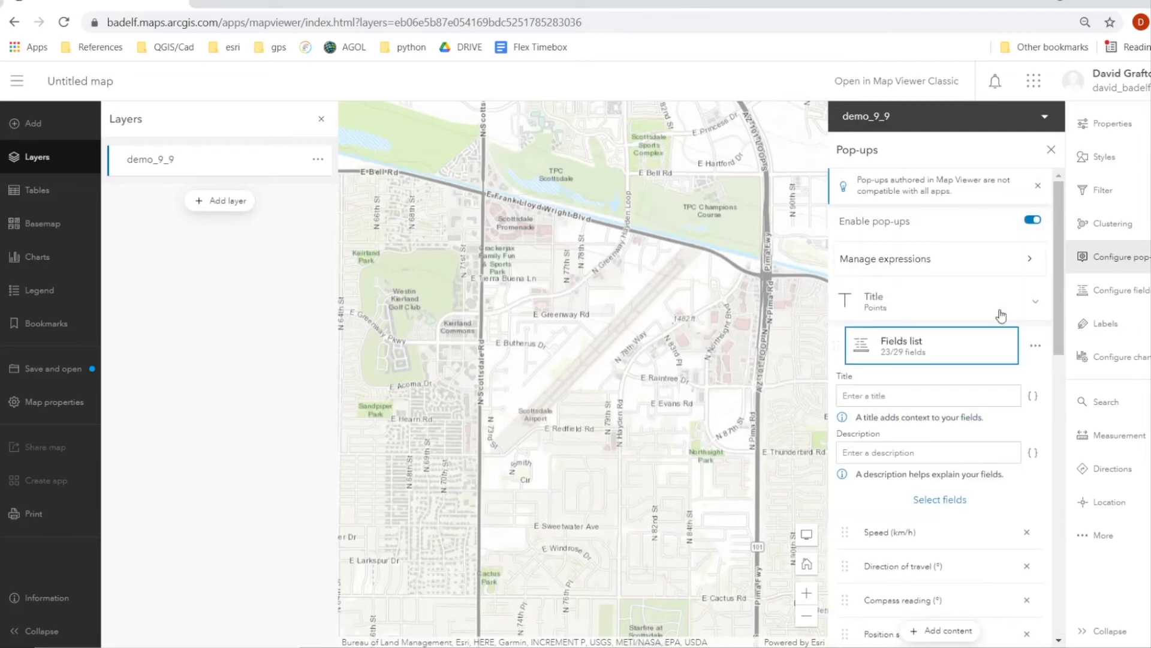
# Check the formatting options of the Position source type field and the layer's label settings
pyautogui.click(1113, 293)
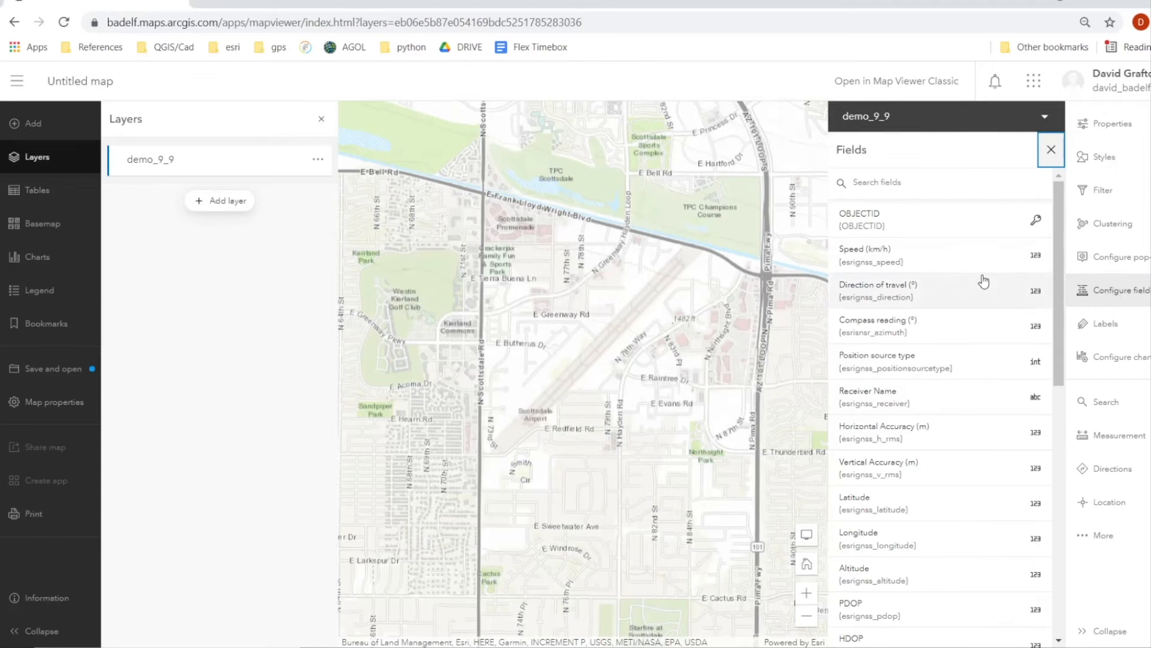
pyautogui.click(949, 374)
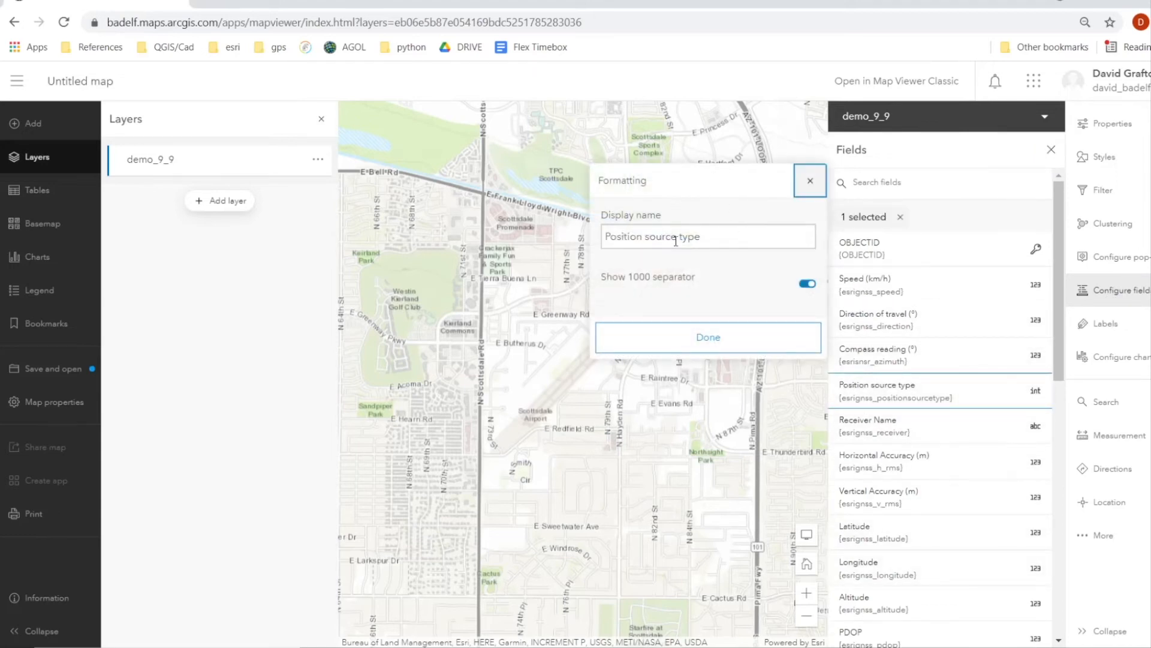
pyautogui.click(807, 177)
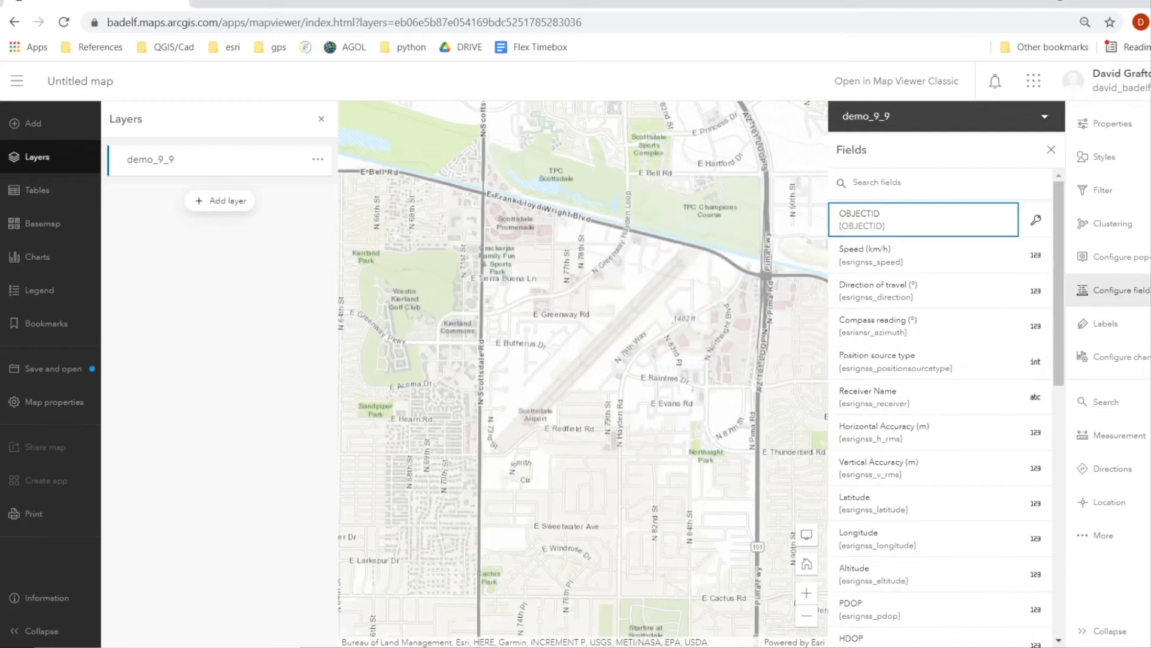
pyautogui.click(1119, 339)
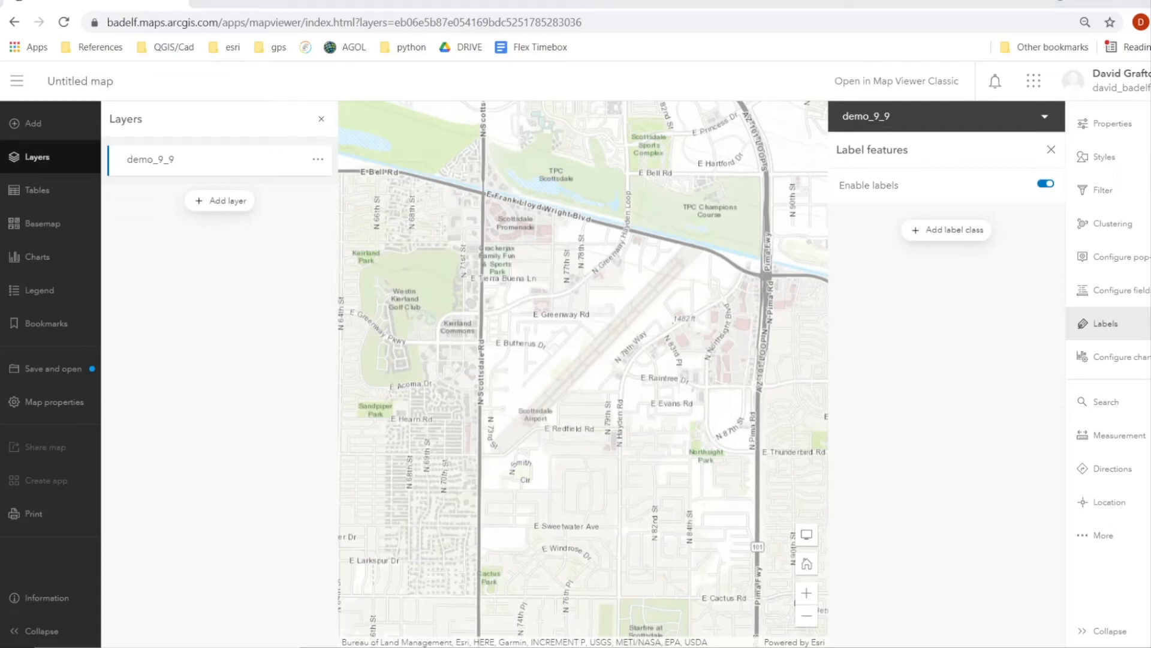
pyautogui.moveTo(572, 373); pyautogui.dragTo(636, 384)
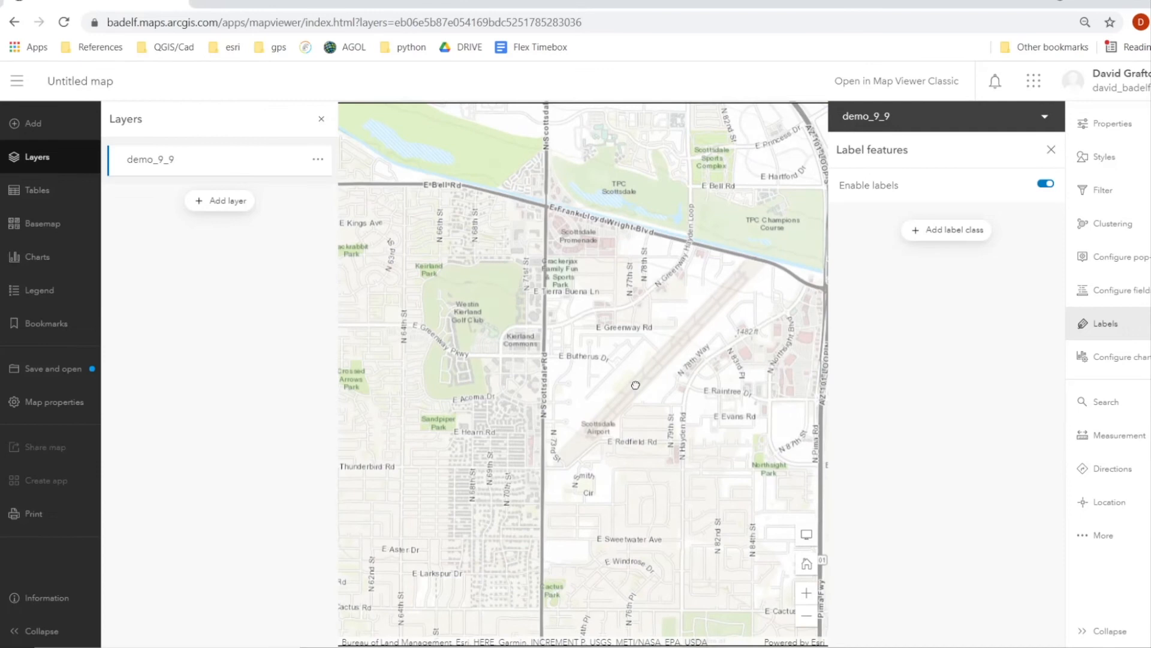
# Change the map's basemap to Imagery and look through the remaining basemap choices
pyautogui.scroll(2, 635, 385)
pyautogui.click(48, 234)
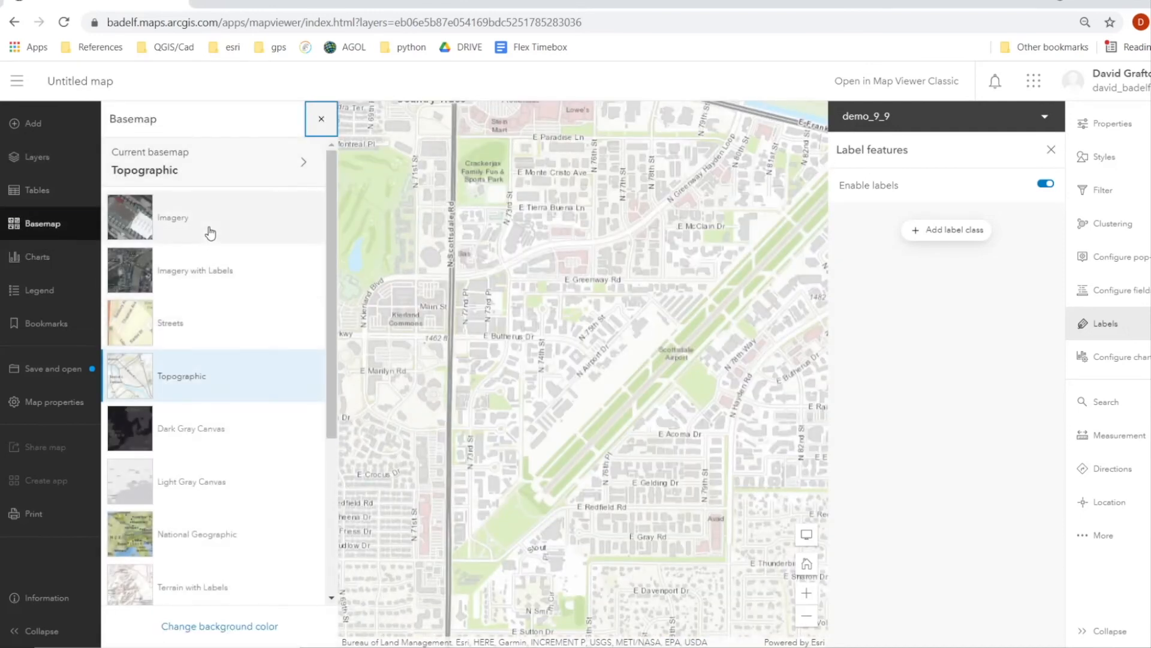
pyautogui.click(210, 232)
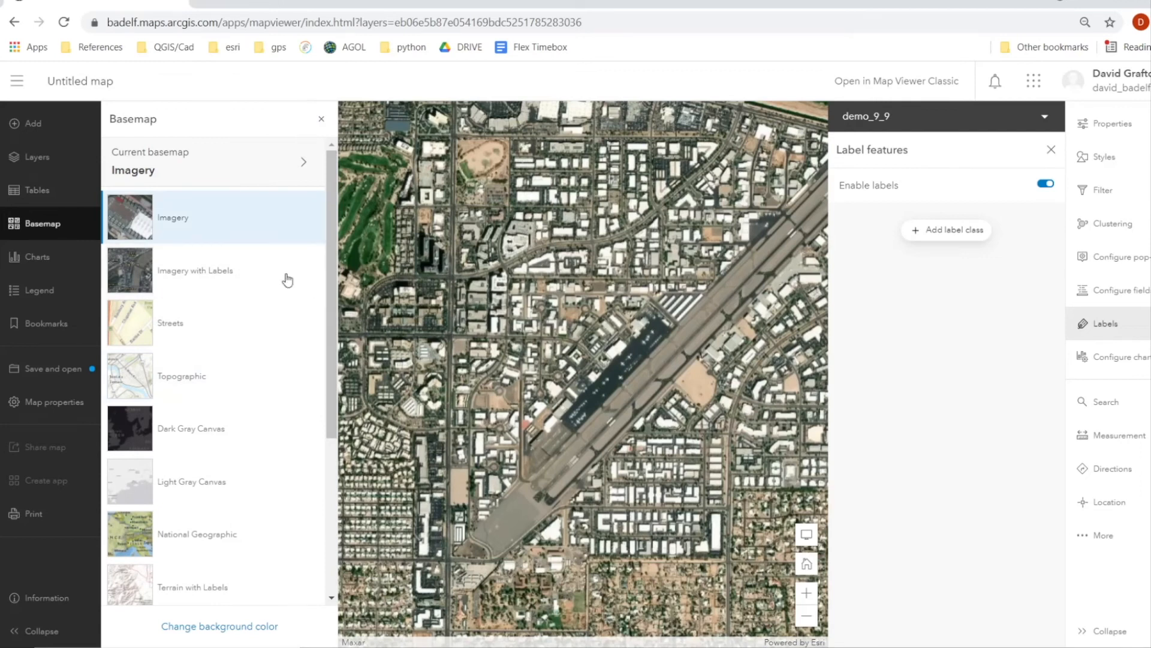
pyautogui.scroll(-5, 223, 257)
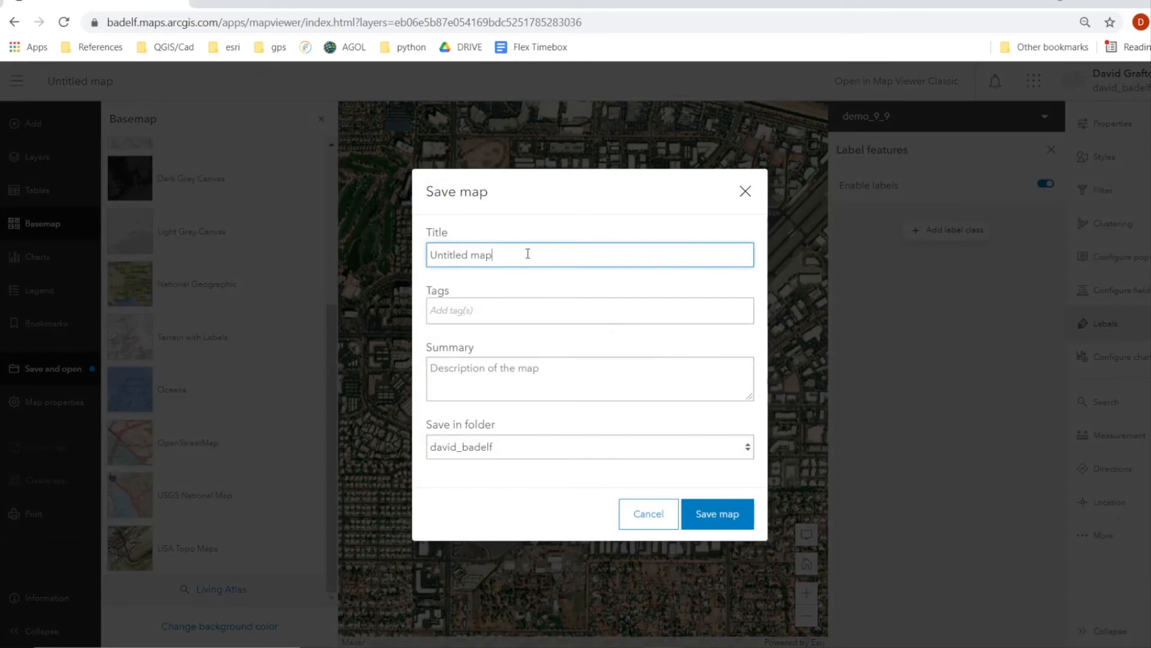
# Save the web map with the title demo_9 in the default folder
pyautogui.moveTo(527, 255); pyautogui.dragTo(348, 233)
pyautogui.write('demo_9')
pyautogui.click(451, 310)
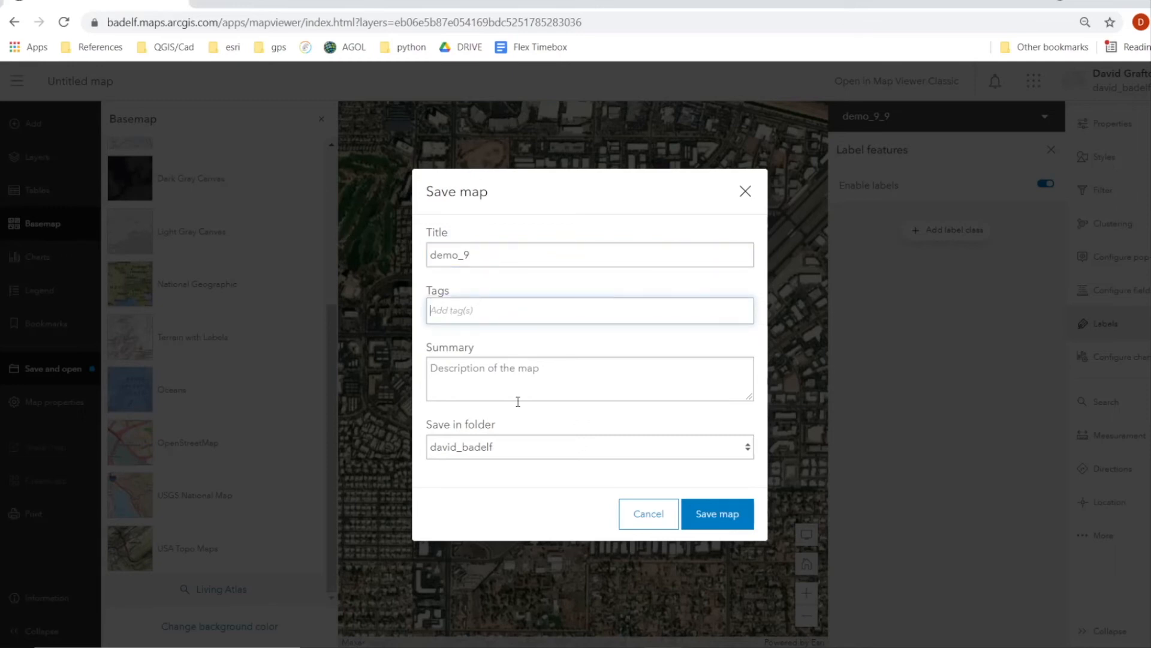
pyautogui.click(730, 523)
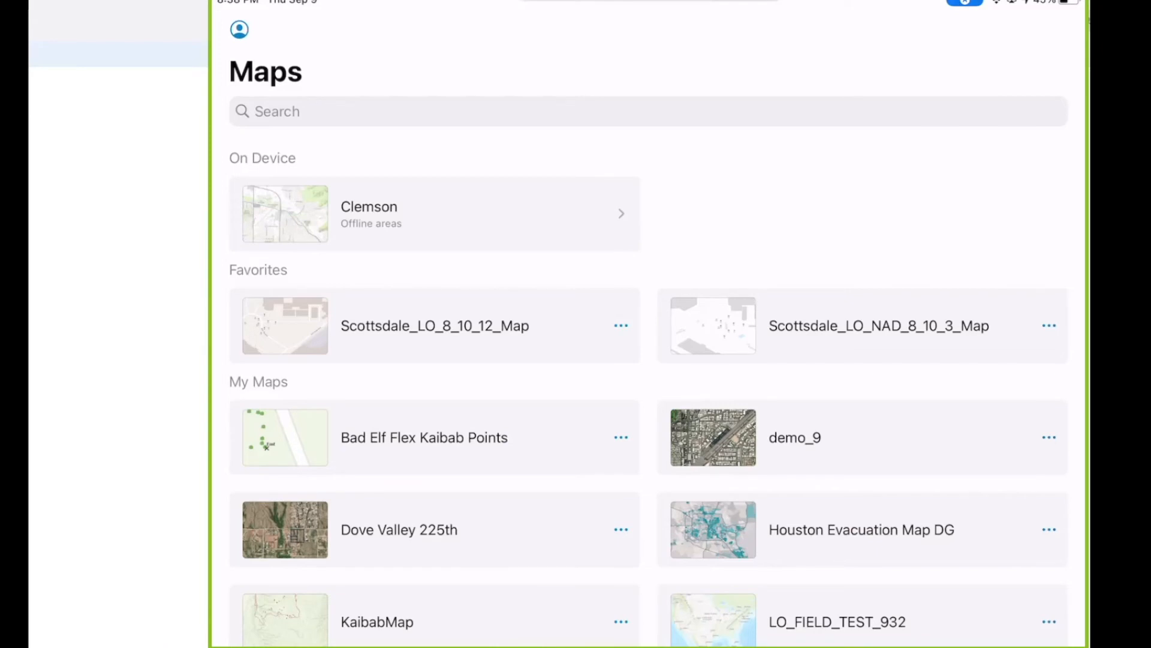
# Switch to the ArcGIS Field Maps app and review the profile's location providers and the option for adding a new receiver
pyautogui.click(239, 29)
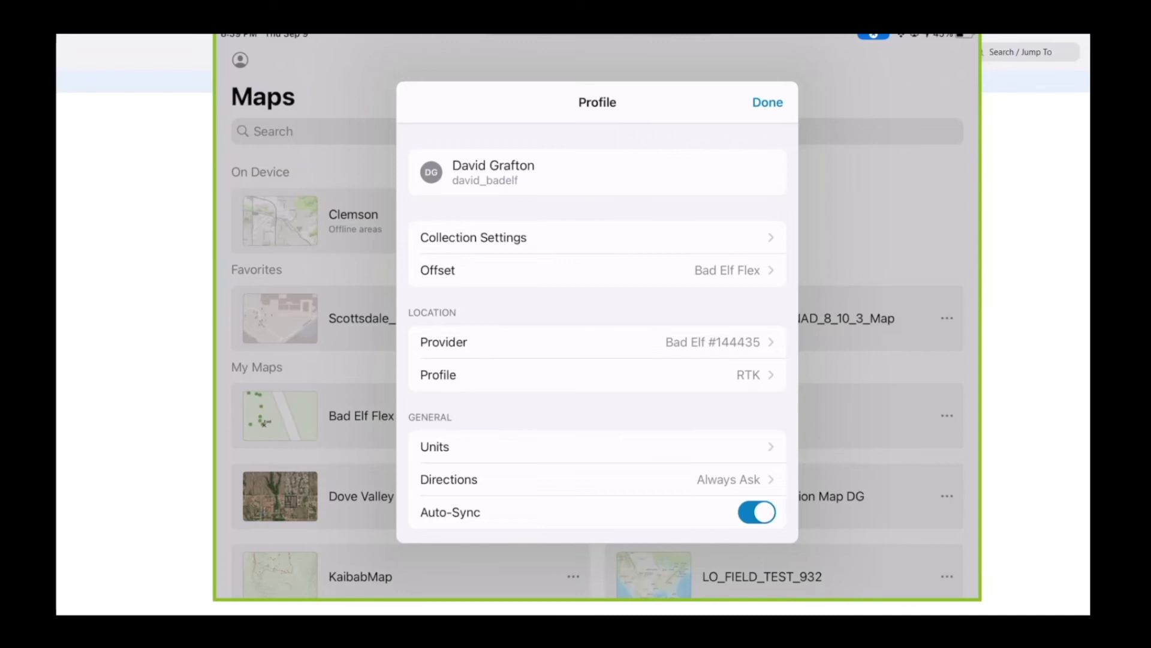
pyautogui.click(597, 343)
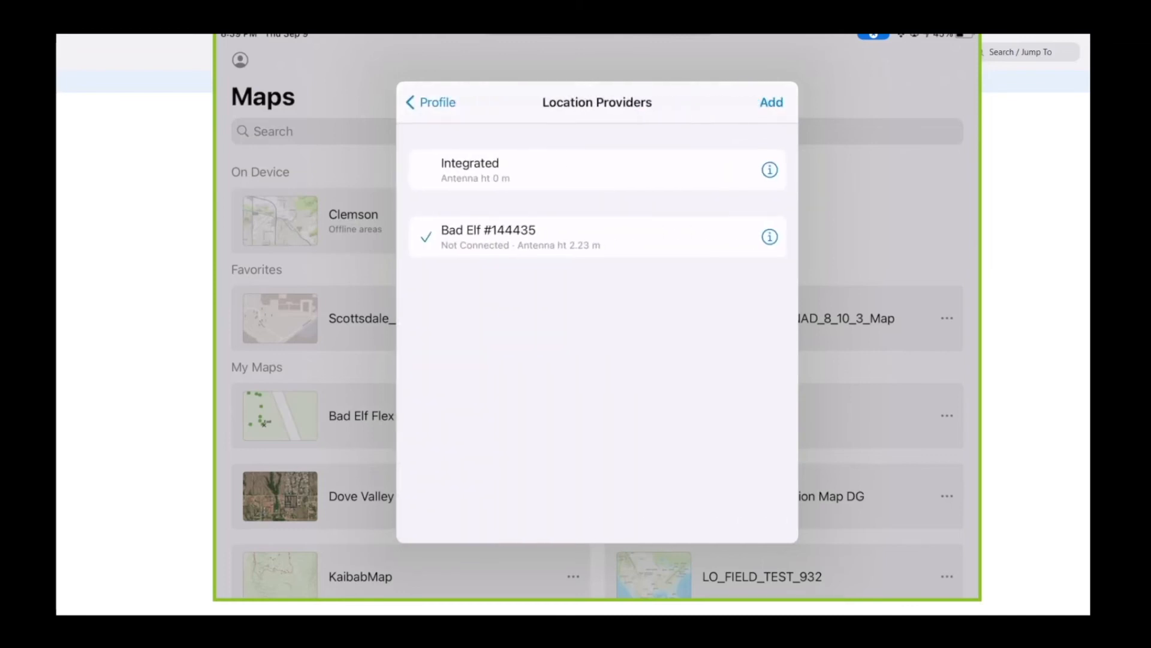
pyautogui.click(597, 170)
pyautogui.click(598, 237)
pyautogui.click(772, 102)
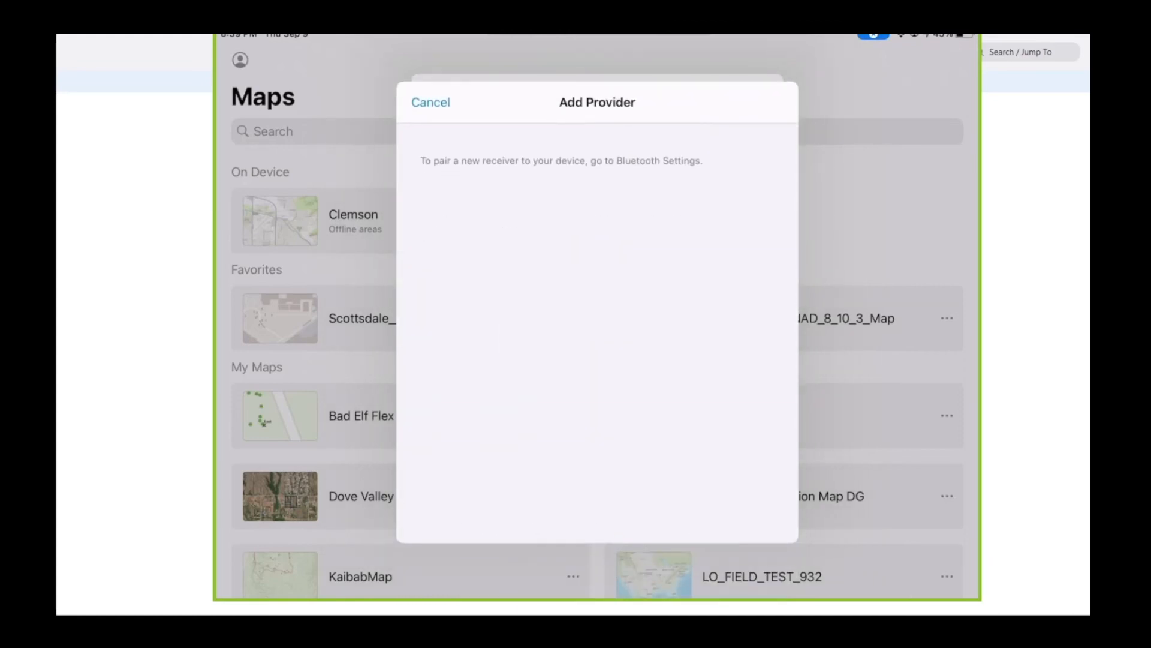
pyautogui.click(430, 102)
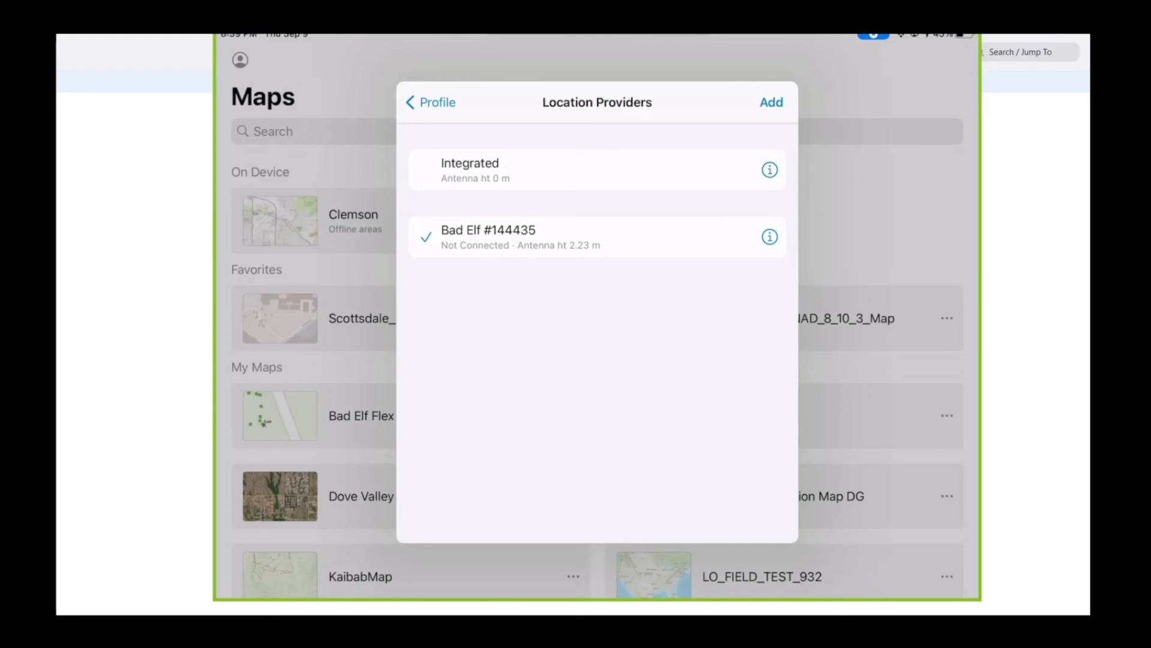
pyautogui.click(771, 103)
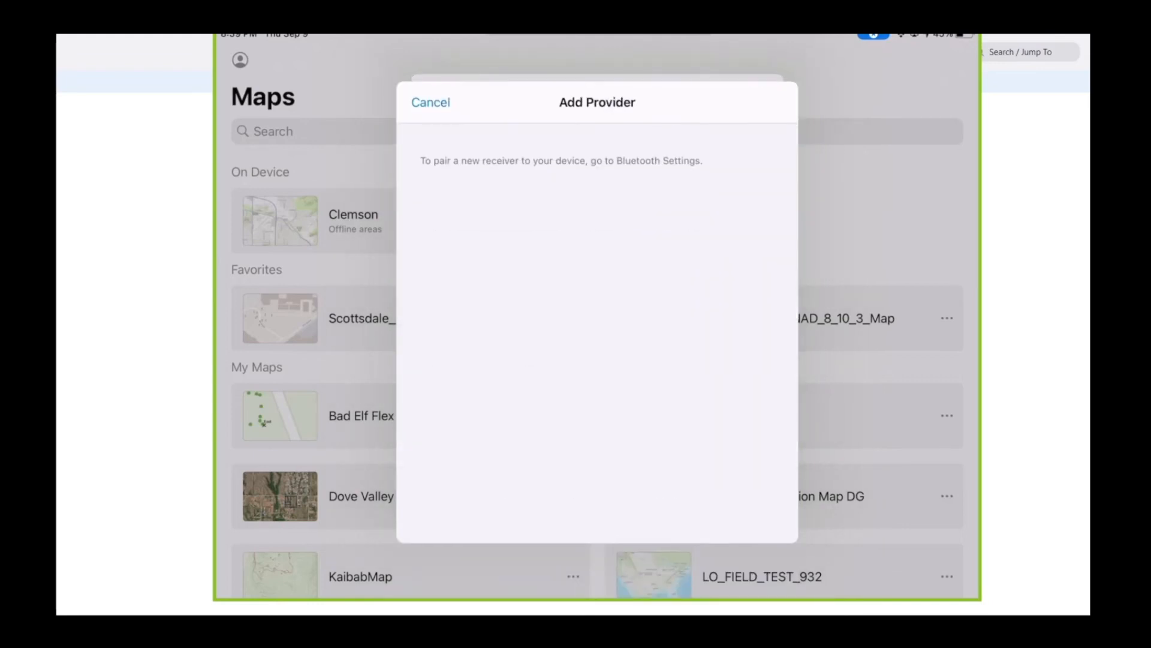
pyautogui.click(431, 101)
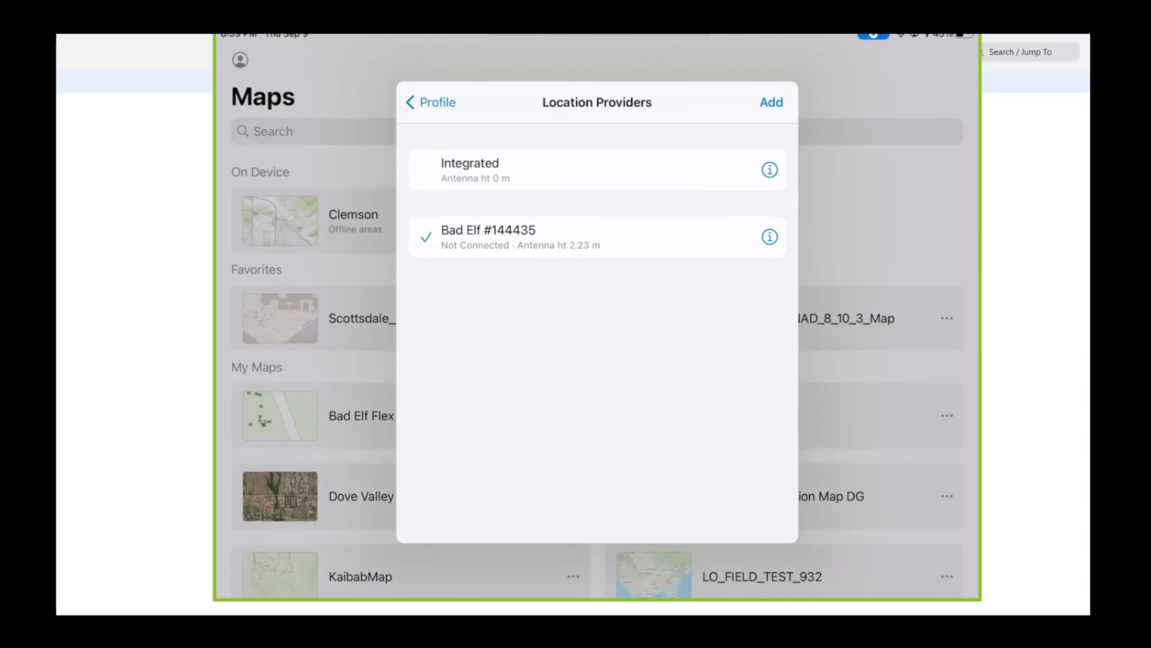
# Check the antenna height setting of the Bad Elf provider and return to the profile settings
pyautogui.click(770, 237)
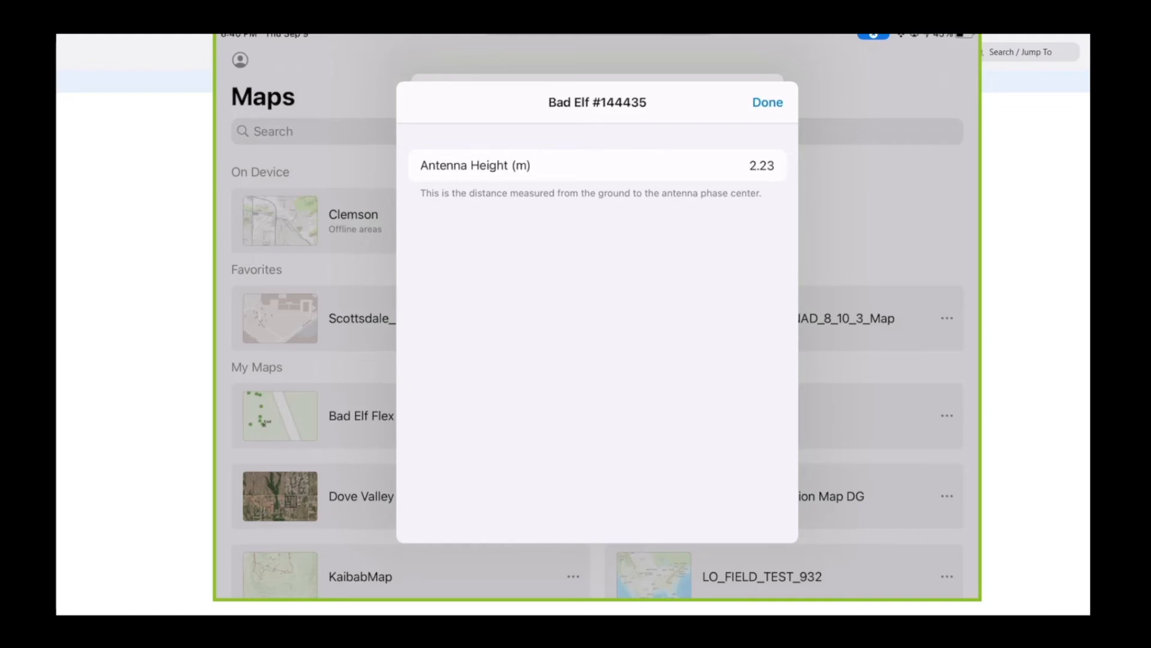
pyautogui.click(767, 102)
pyautogui.click(436, 102)
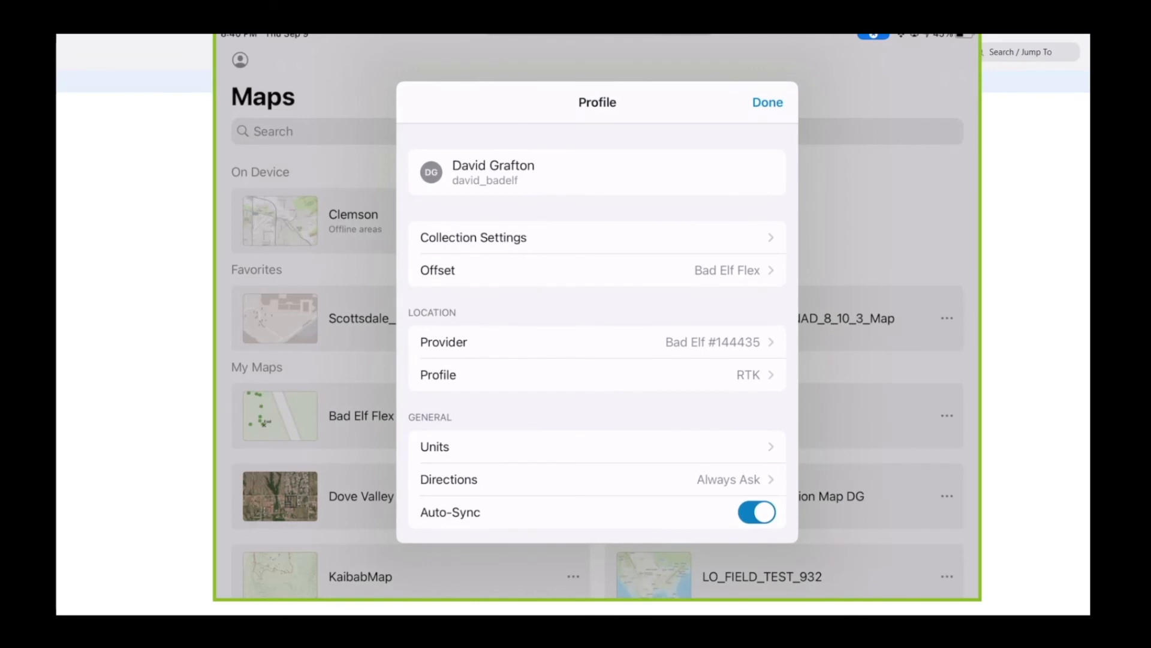
pyautogui.click(594, 374)
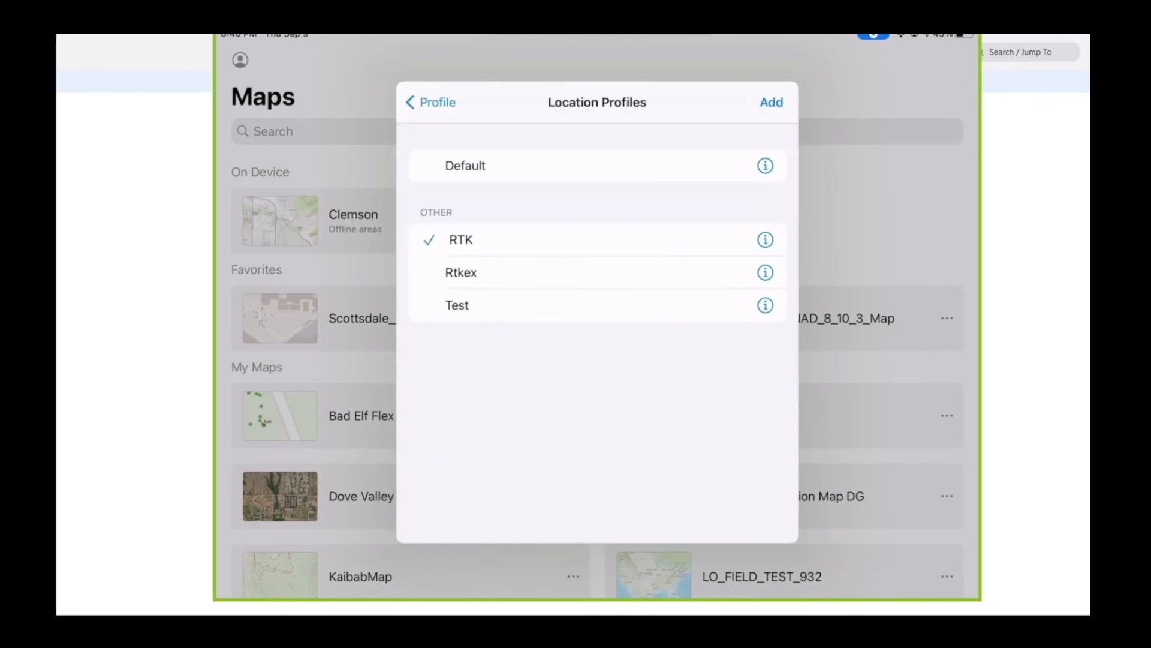
pyautogui.click(772, 102)
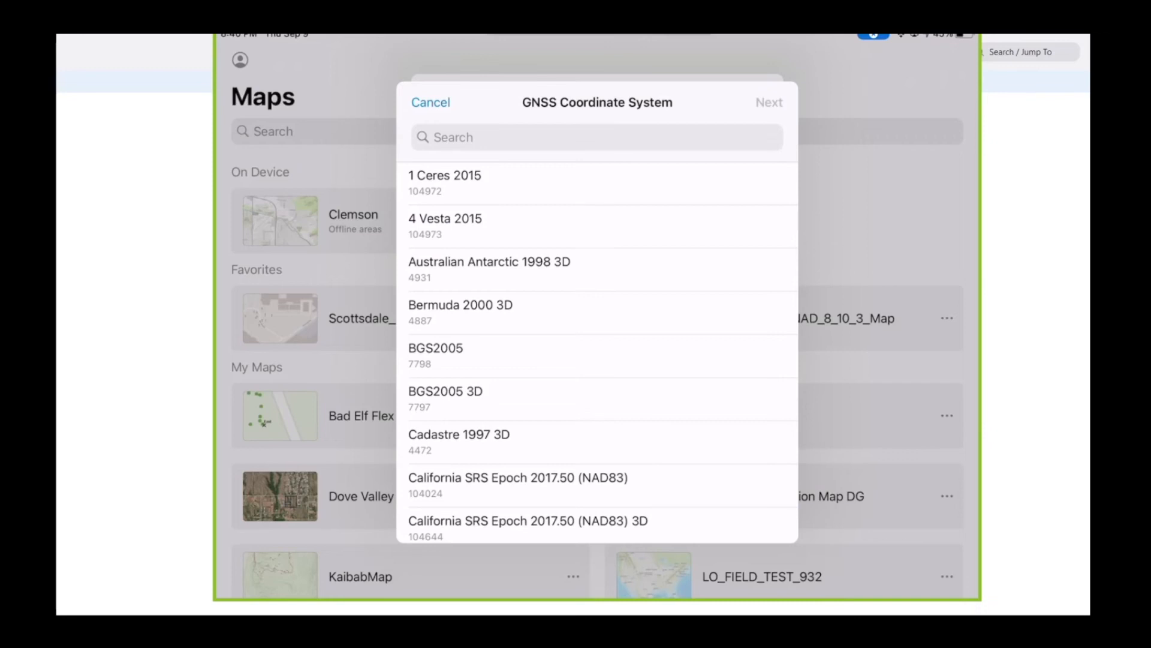
pyautogui.click(597, 138)
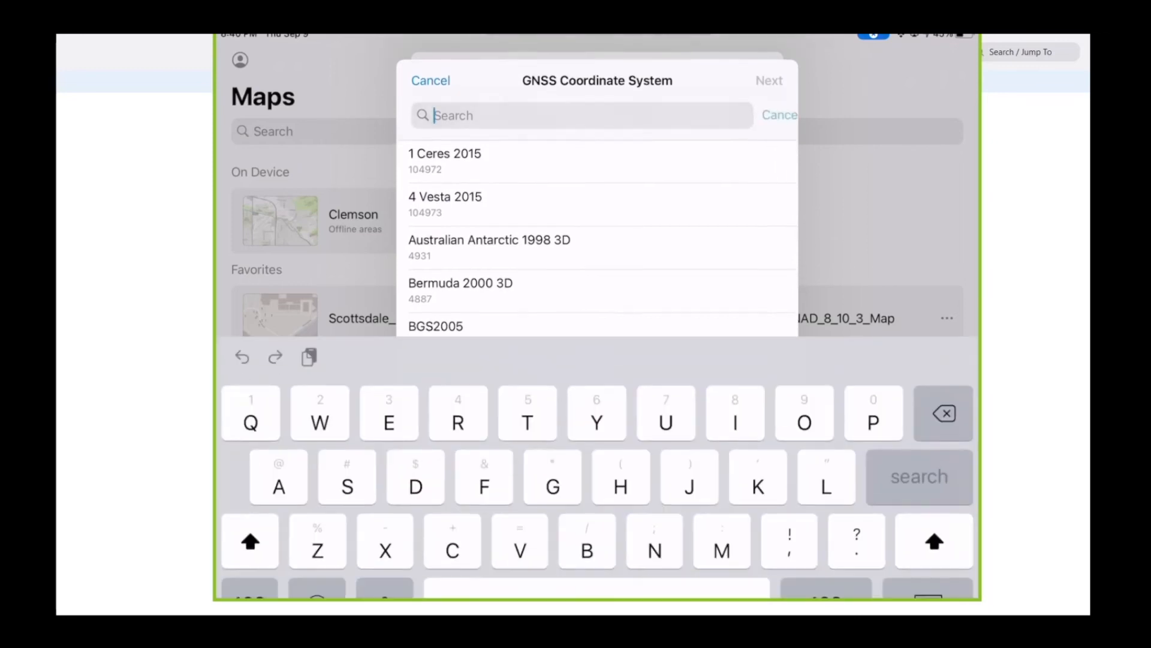
pyautogui.click(249, 562)
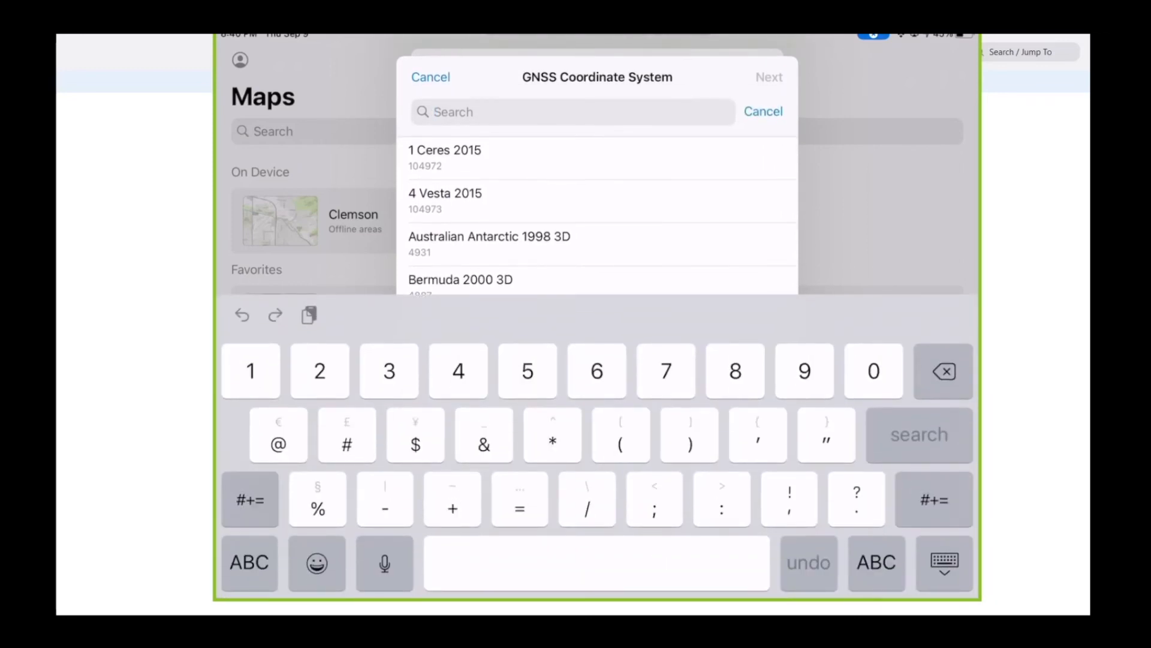
pyautogui.write('631')
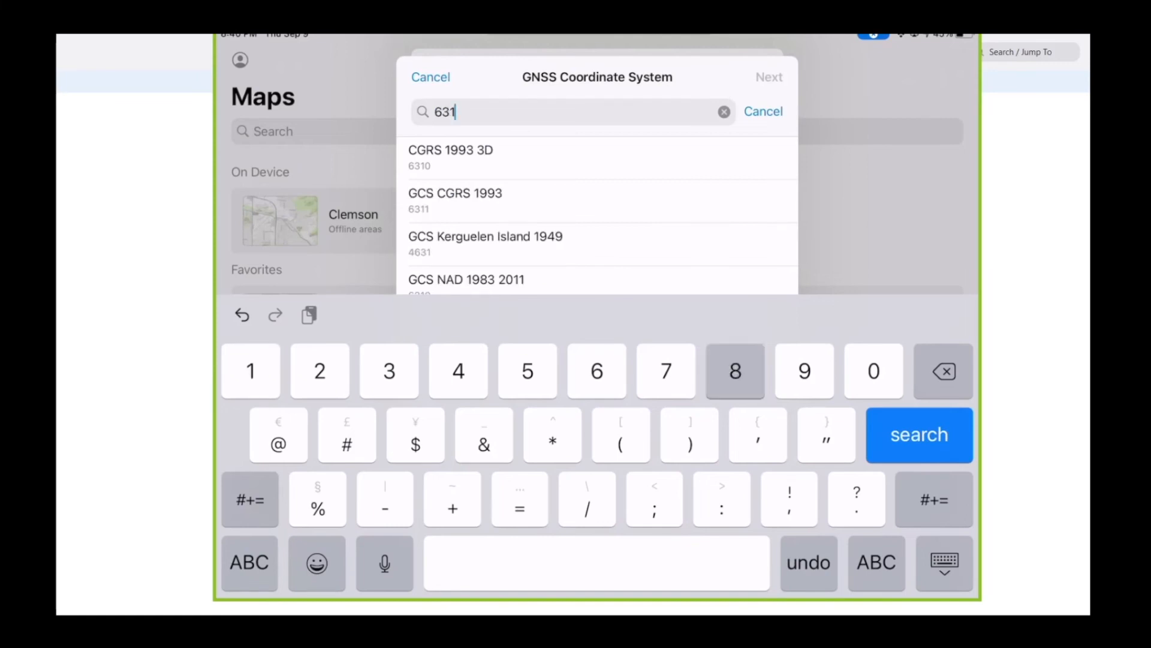
pyautogui.write('8')
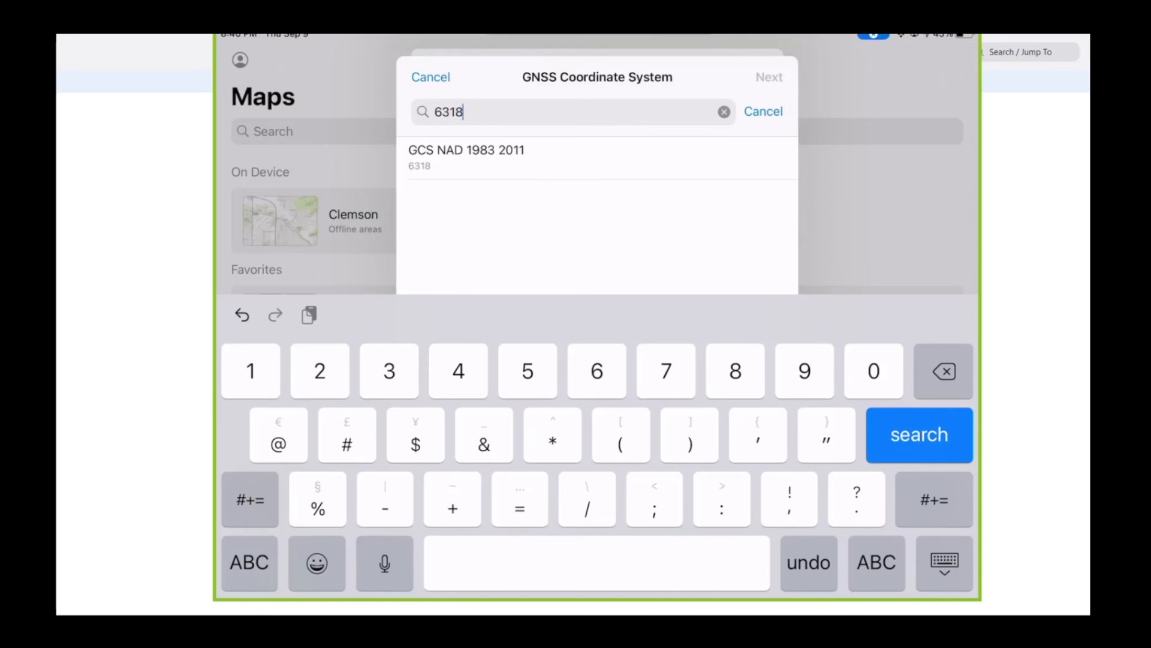
pyautogui.click(597, 158)
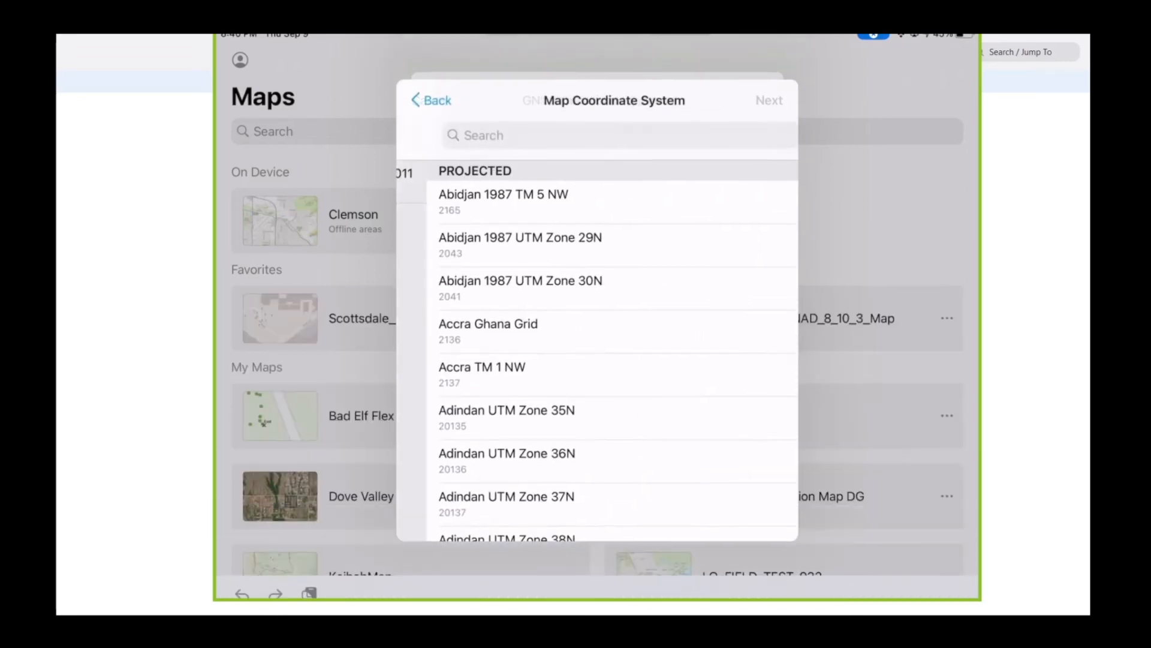
# Set the location profile's map coordinate system to WGS 1984 Web Mercator Auxiliary Sphere (3857)
pyautogui.click(597, 138)
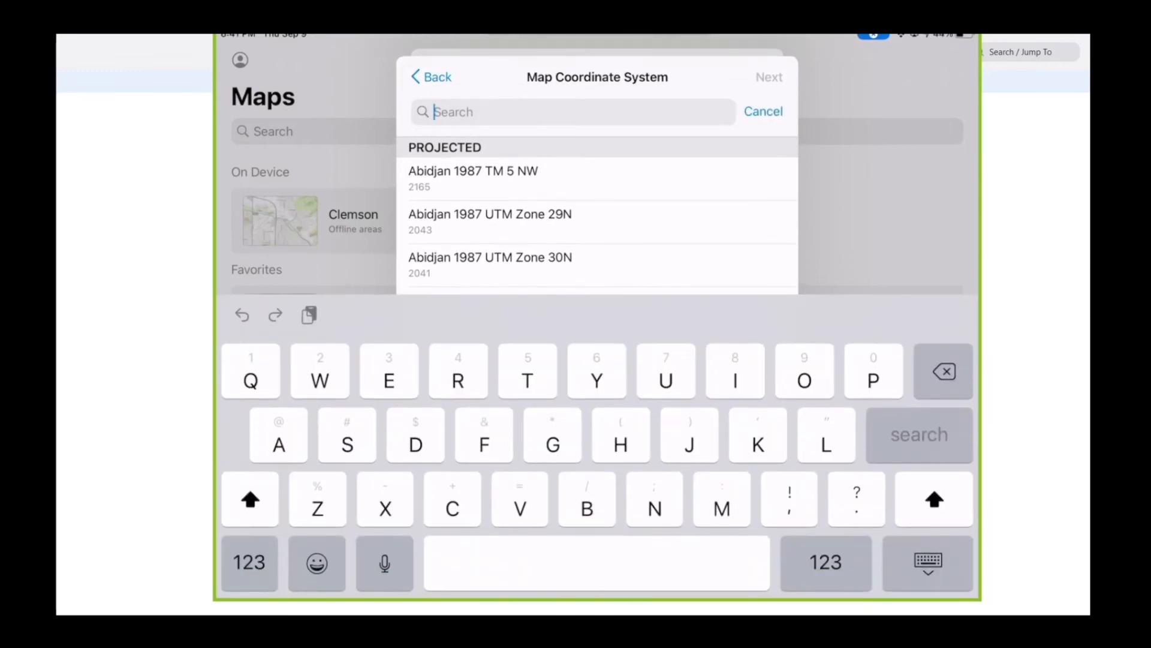
pyautogui.write('3857')
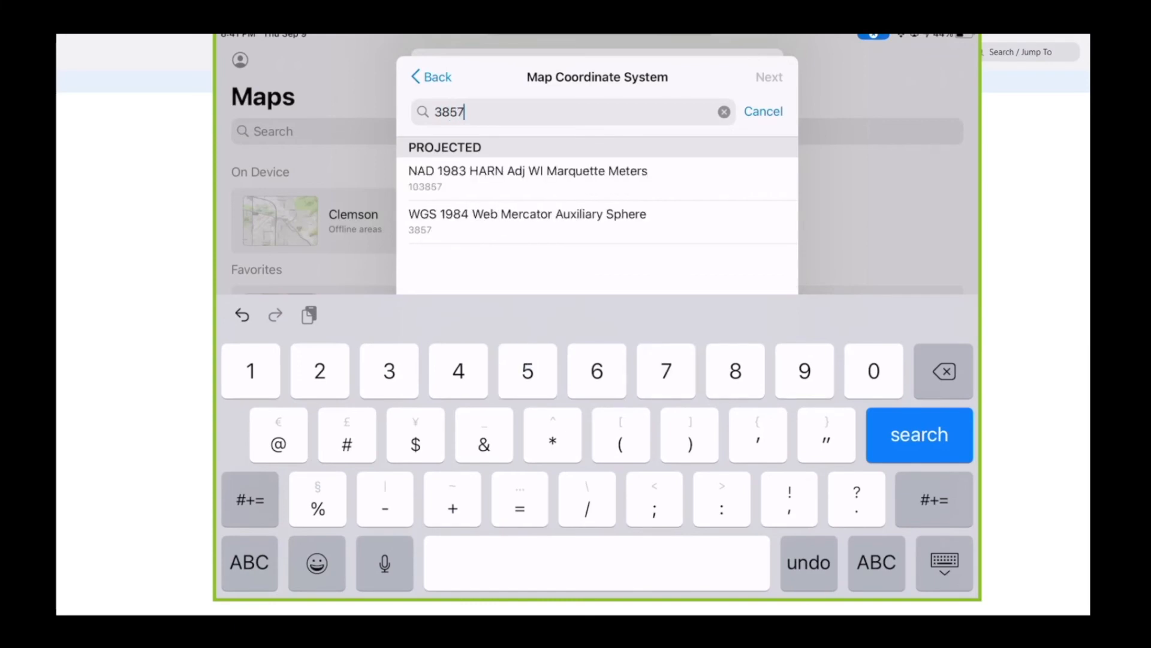
pyautogui.click(528, 221)
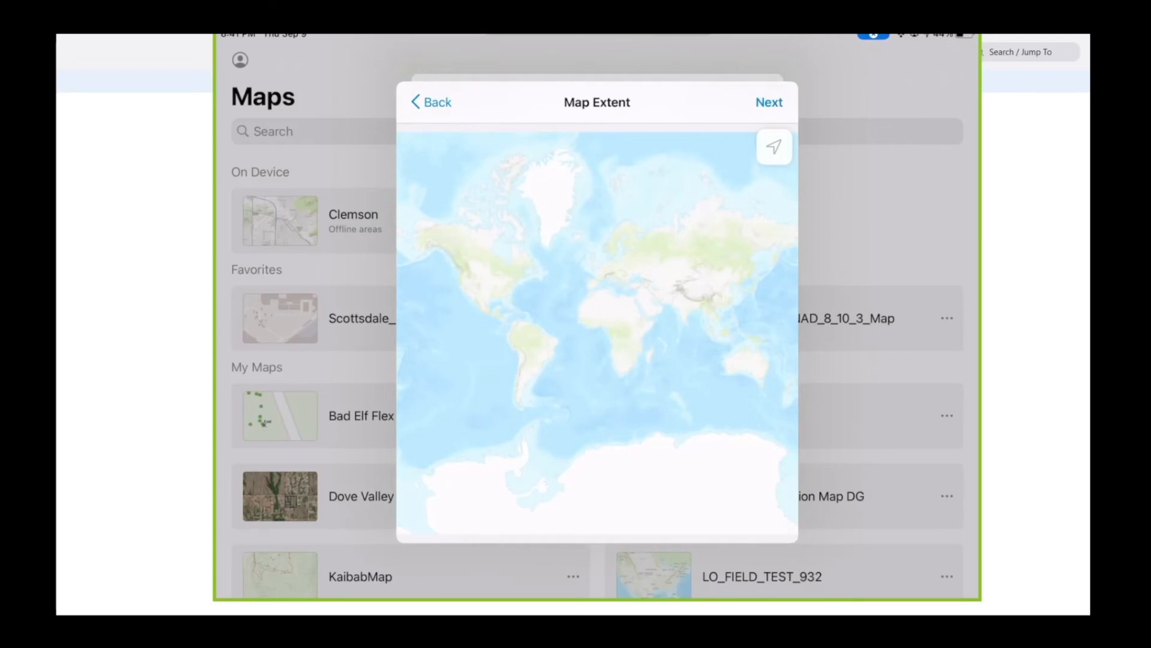
# Set the location profile's map extent to the Phoenix and Scottsdale area of Arizona
pyautogui.scroll(3, 486, 258)
pyautogui.moveTo(516, 300); pyautogui.dragTo(621, 296)
pyautogui.scroll(3, 585, 300)
pyautogui.scroll(5, 500, 366)
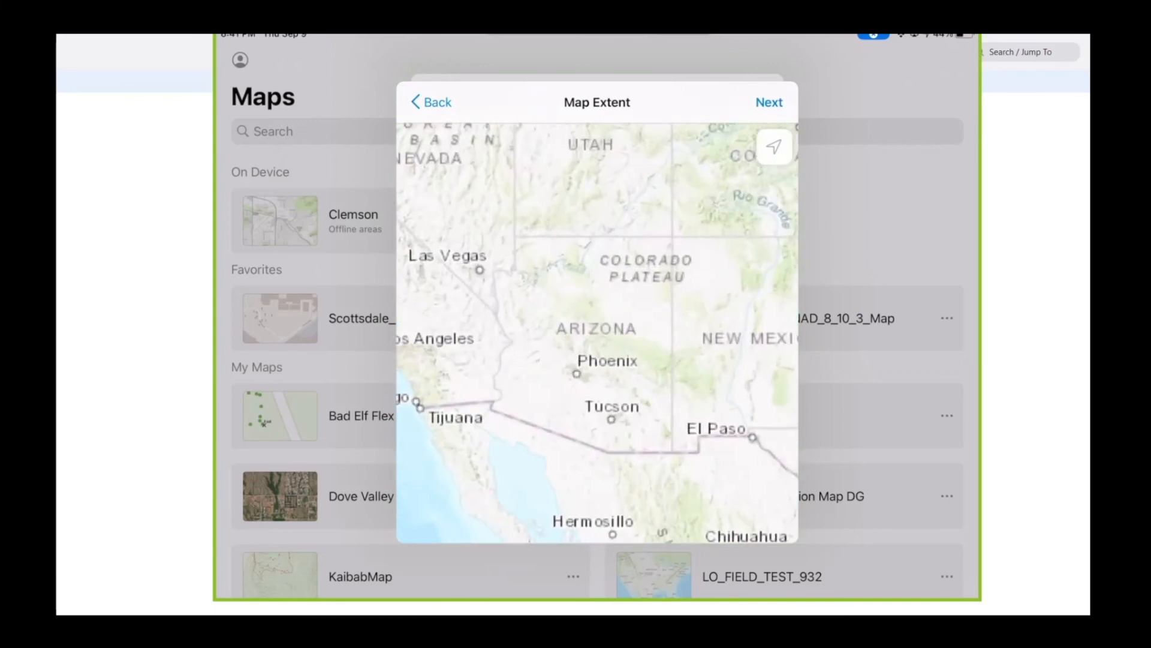
pyautogui.moveTo(480, 306); pyautogui.dragTo(618, 327)
pyautogui.scroll(2, 583, 292)
pyautogui.moveTo(529, 346); pyautogui.dragTo(630, 333)
pyautogui.scroll(4, 680, 296)
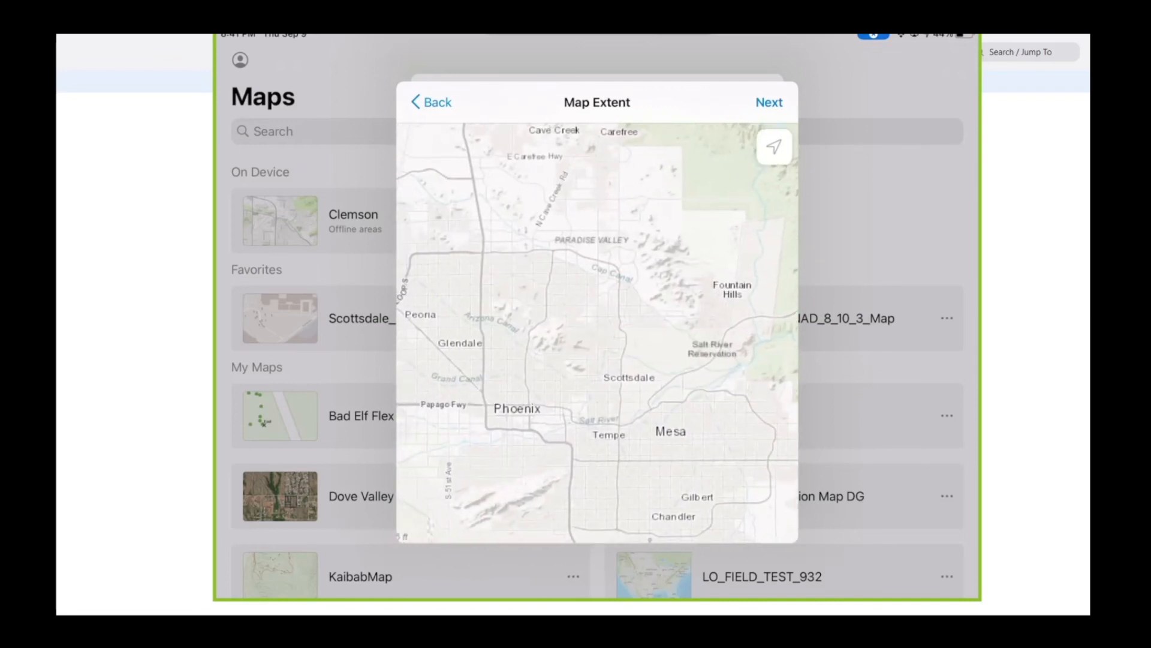
pyautogui.click(769, 102)
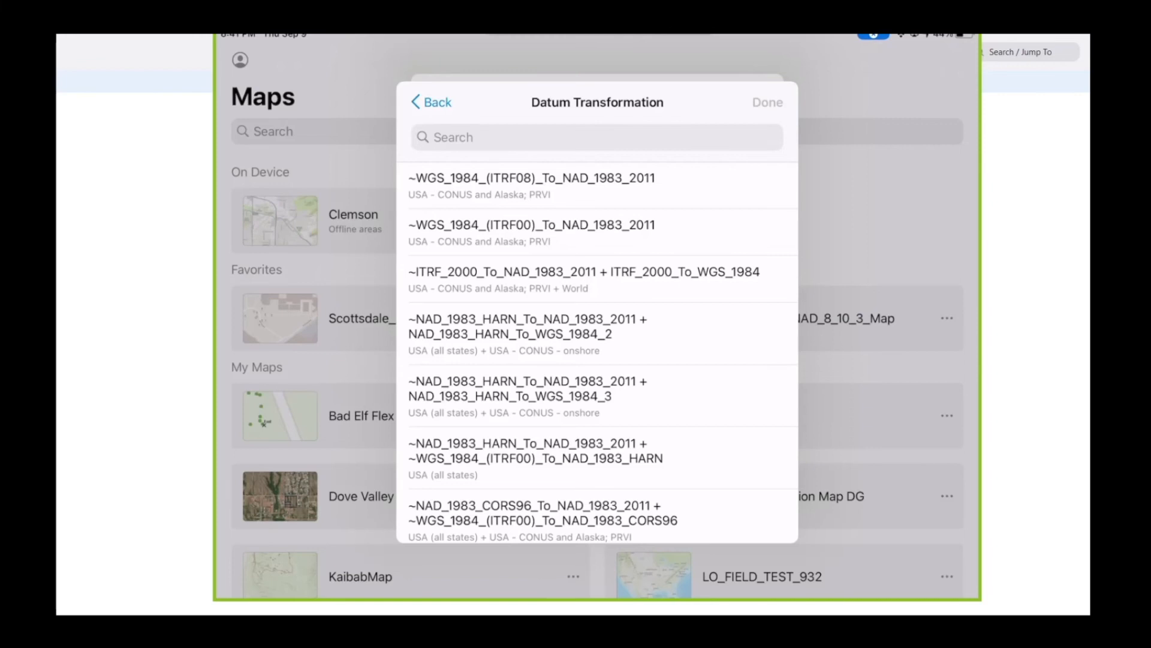
# Choose the ~WGS_1984_(ITRF08)_To_NAD_1983_2011 datum transformation and save the location profile as Demo
pyautogui.click(596, 185)
pyautogui.click(768, 102)
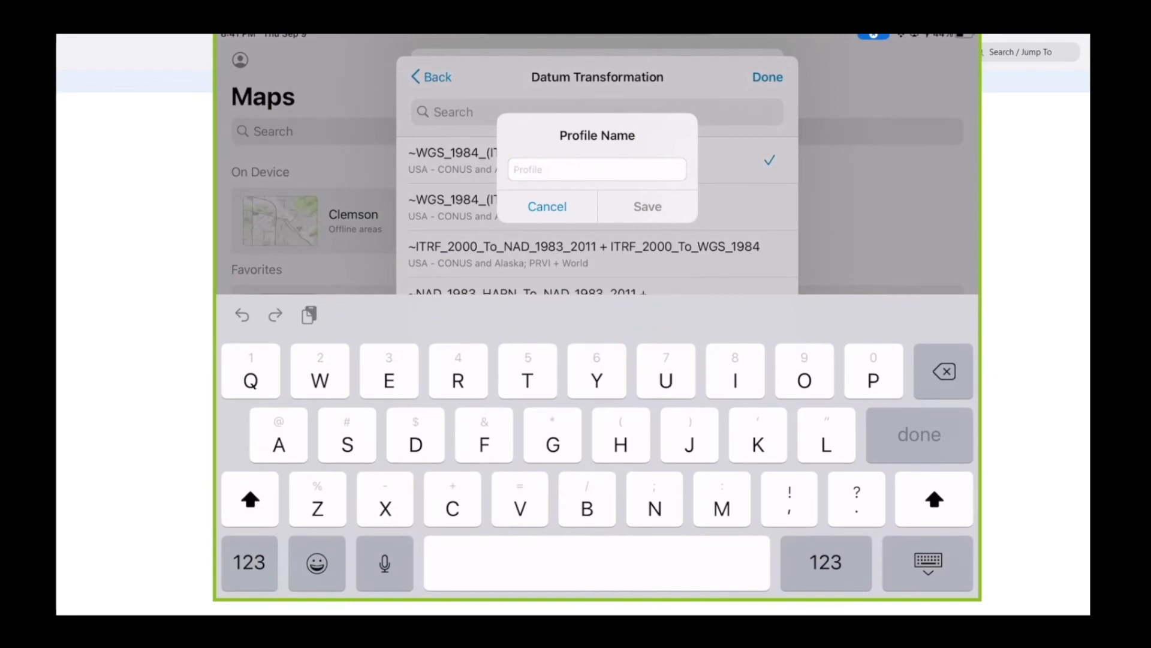
pyautogui.write('Demo')
pyautogui.click(647, 206)
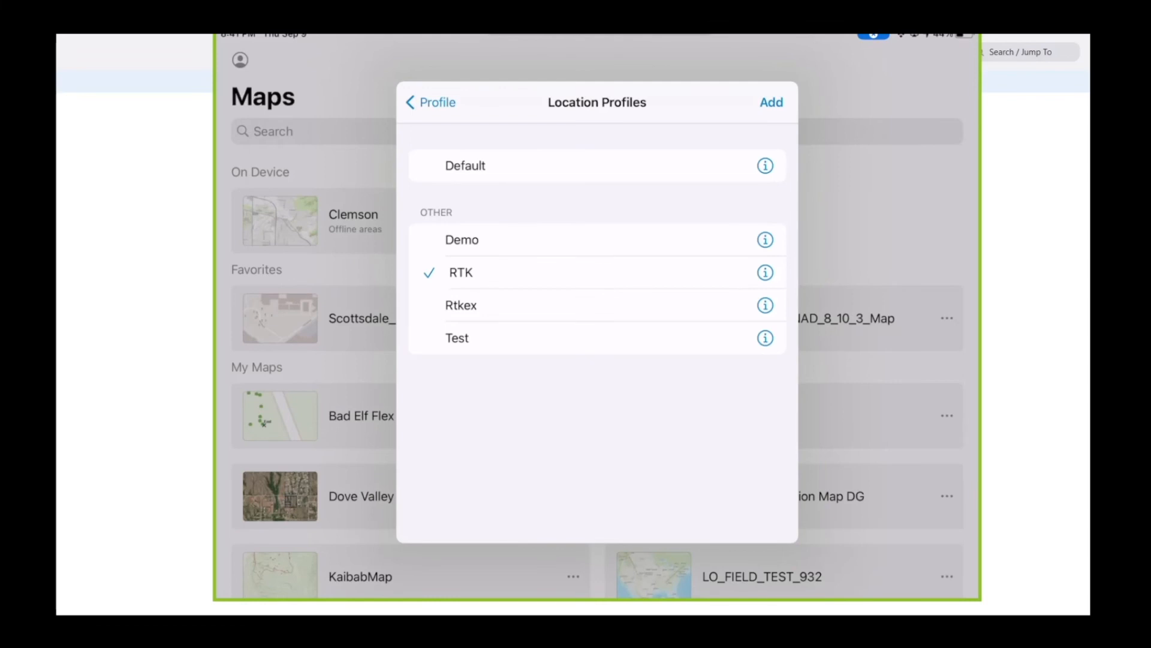
# Make Default the active location profile and return to the profile settings
pyautogui.click(469, 165)
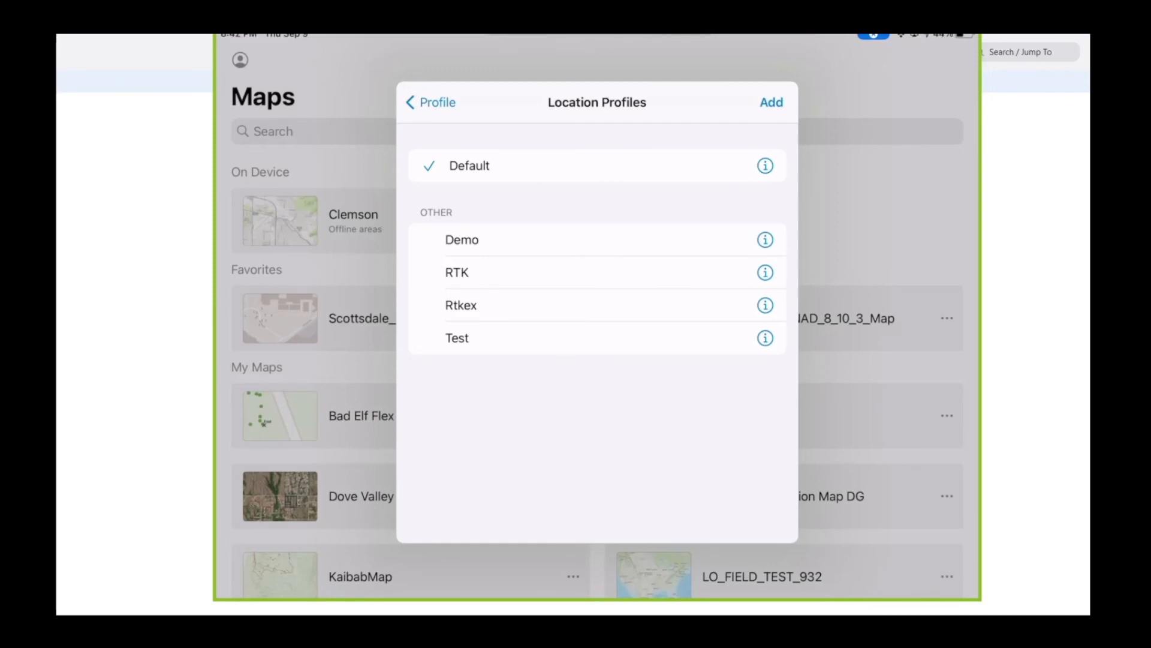
pyautogui.click(431, 103)
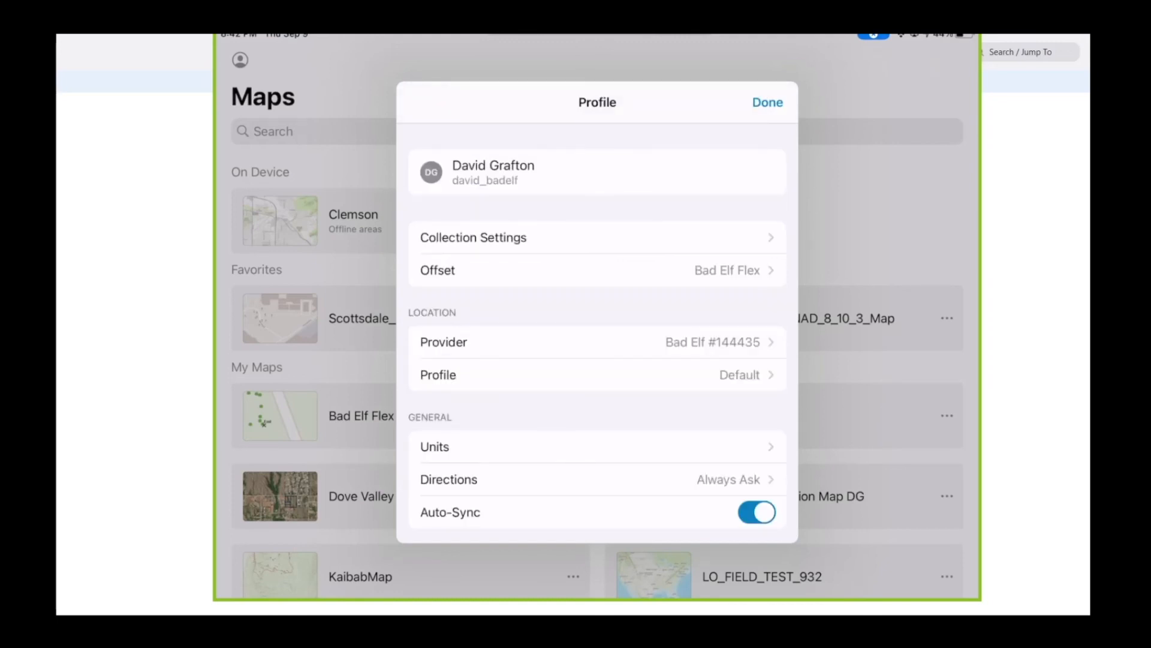
# Set the required location accuracy for data collection to 6 inches in the collection settings
pyautogui.click(473, 238)
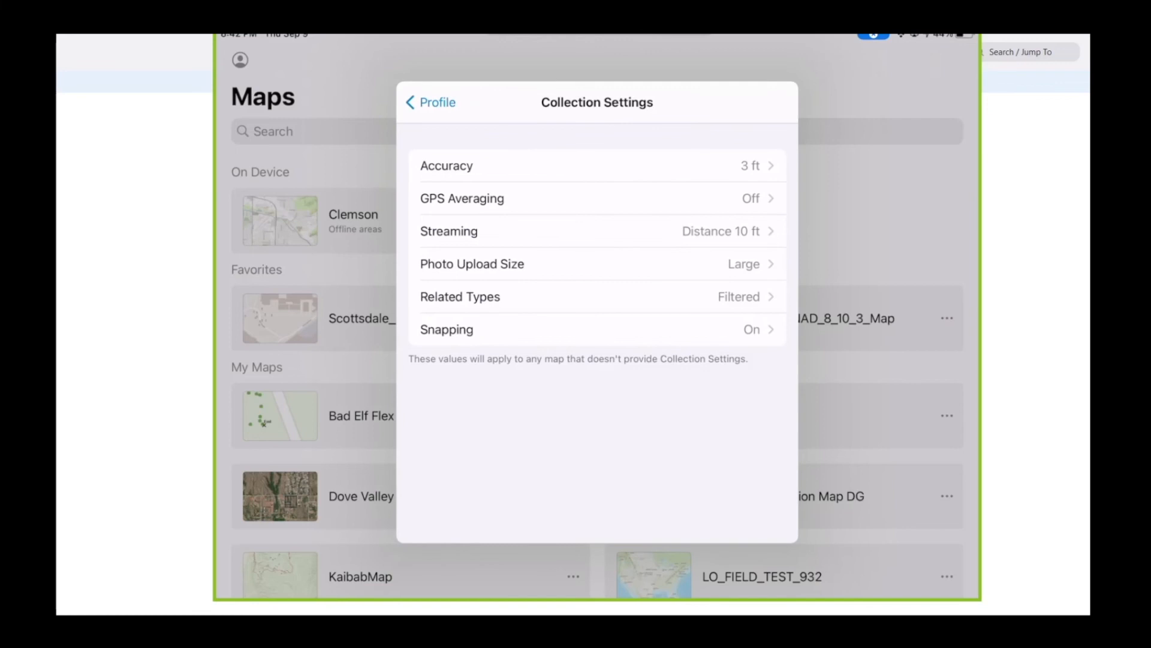
pyautogui.click(447, 166)
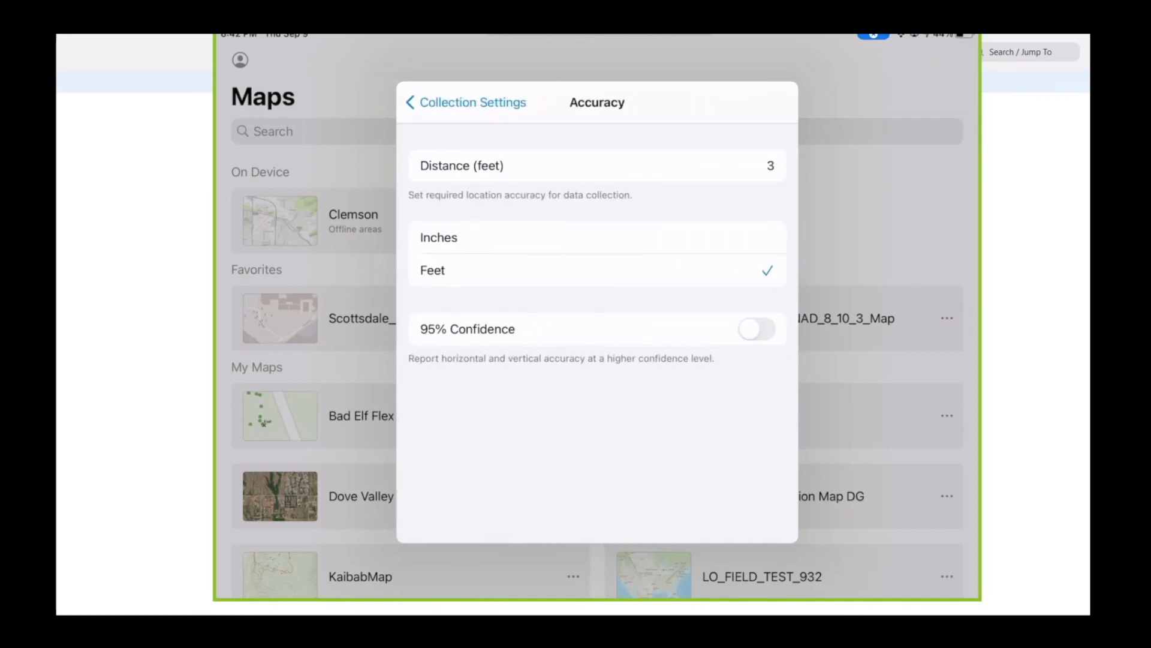
pyautogui.click(770, 166)
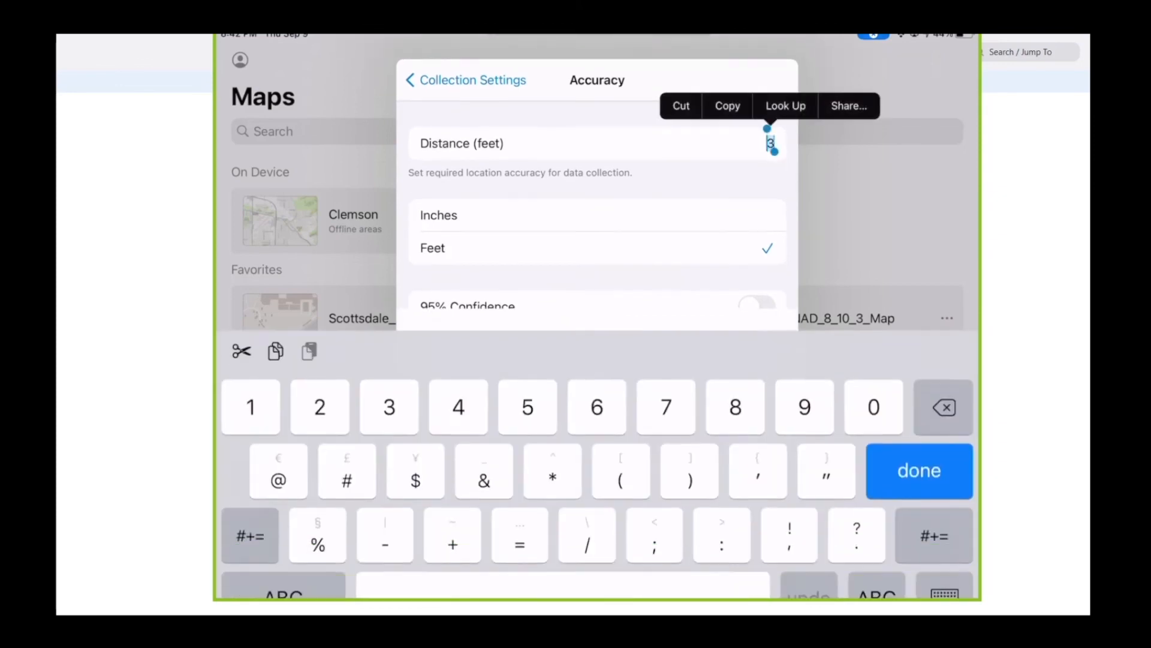
pyautogui.write('6')
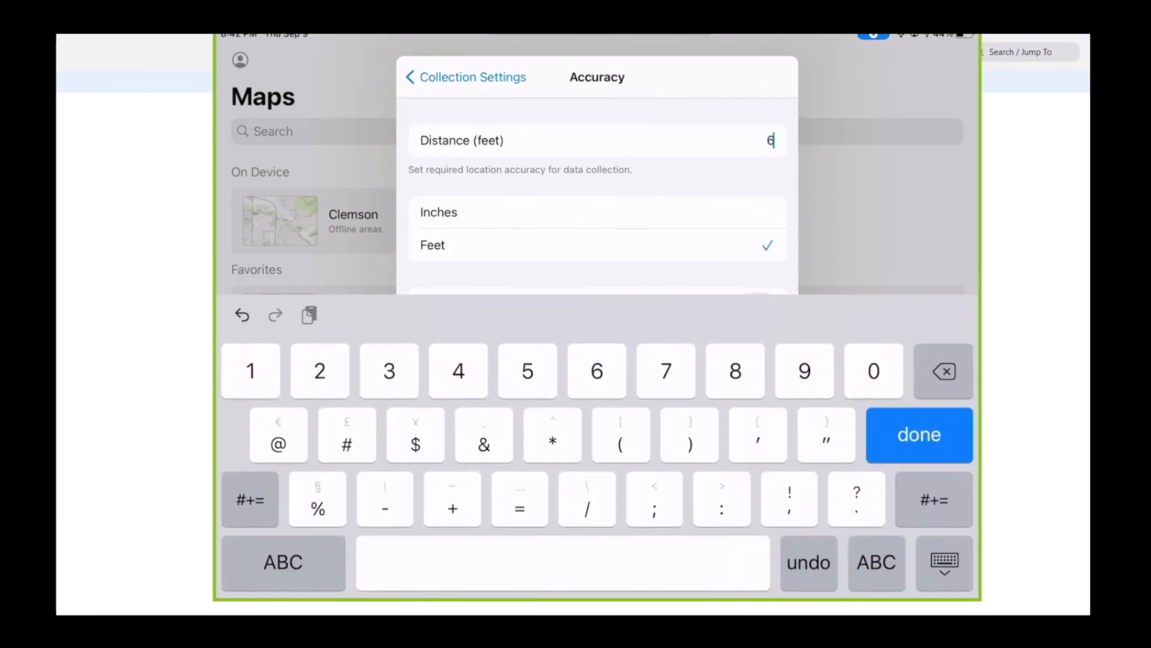
pyautogui.click(439, 213)
pyautogui.click(920, 435)
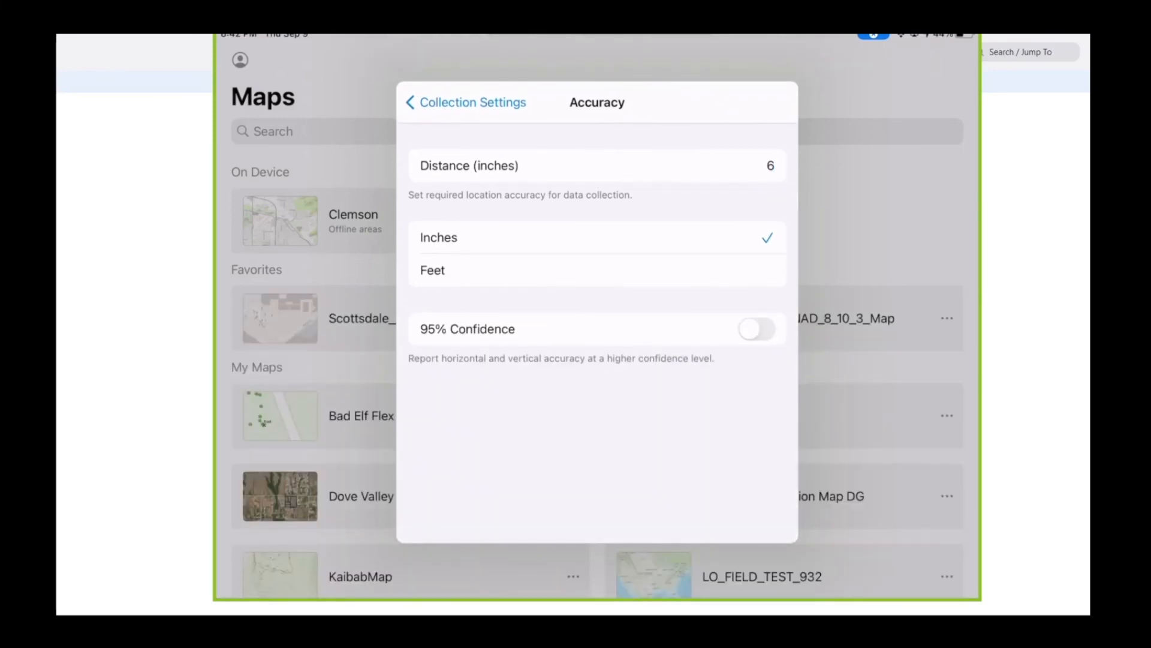
# Turn on GPS averaging in the collection settings
pyautogui.click(467, 102)
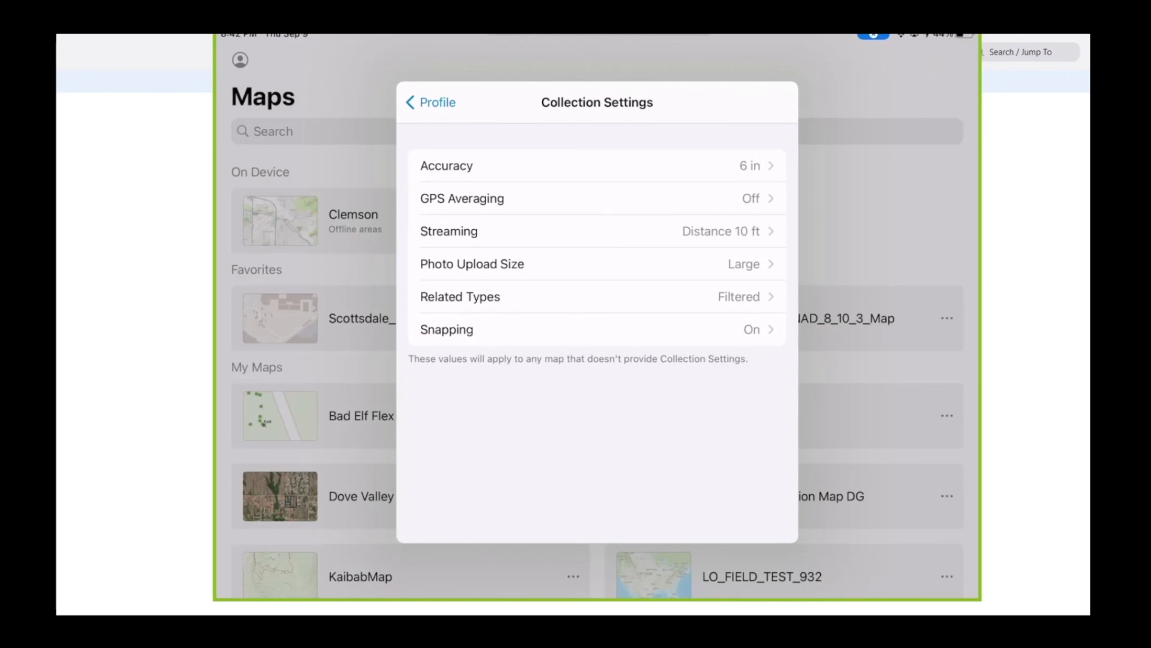
pyautogui.click(462, 199)
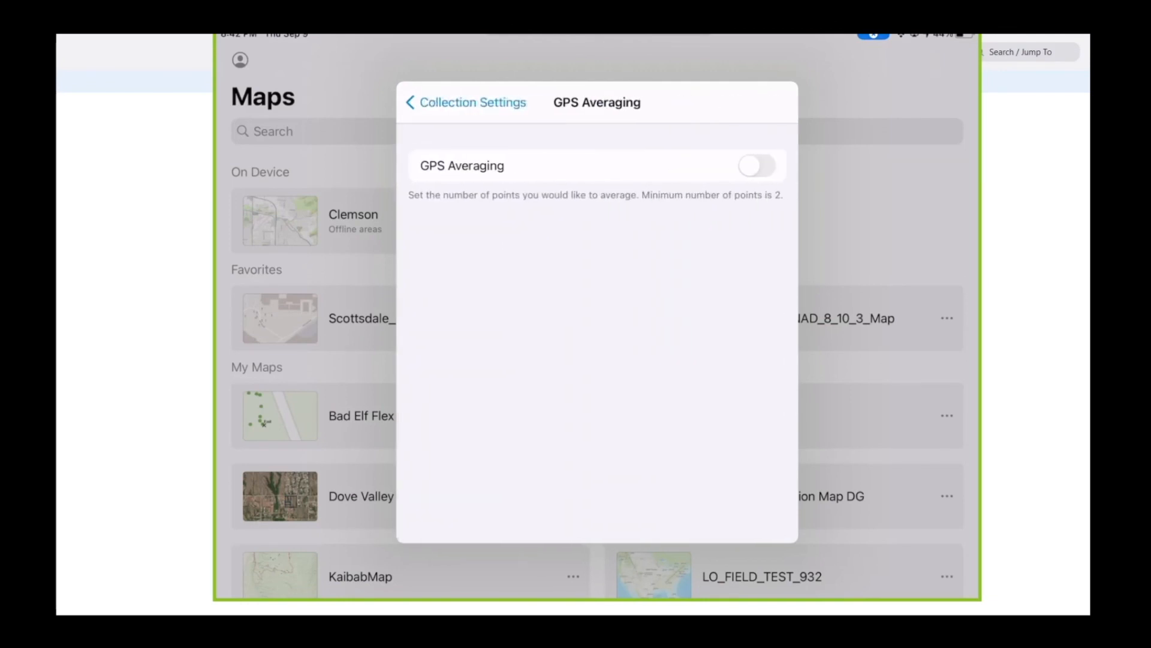
pyautogui.click(757, 166)
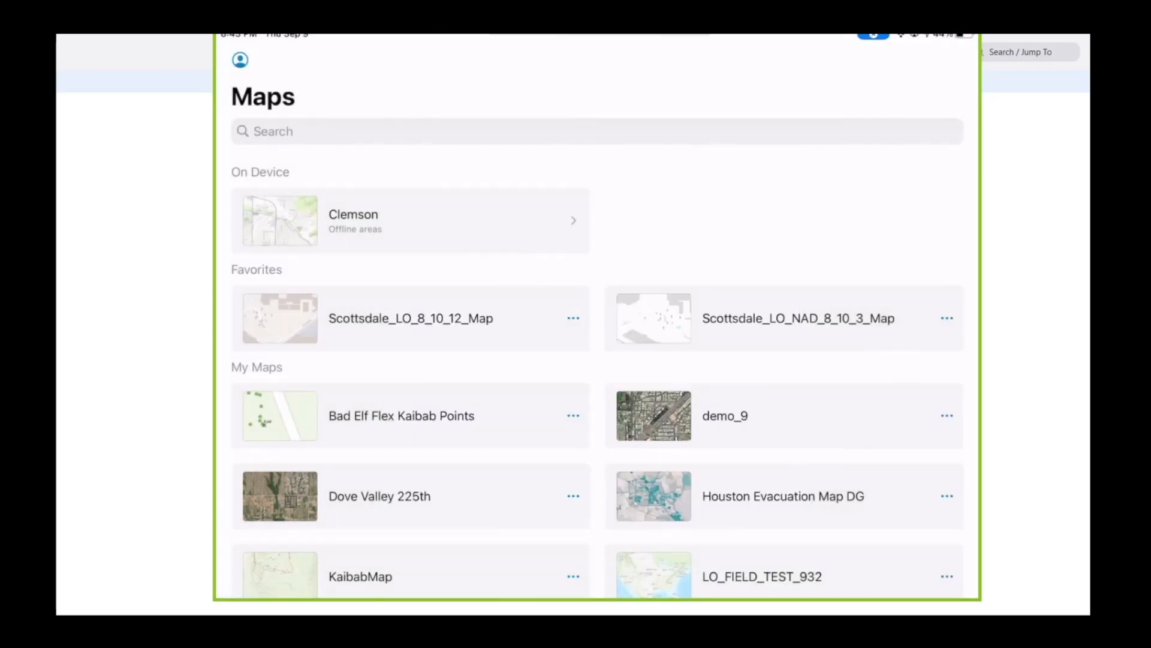
# Open the demo_9 map from the map list, reopening it once after returning to the list
pyautogui.scroll(-3, 597, 360)
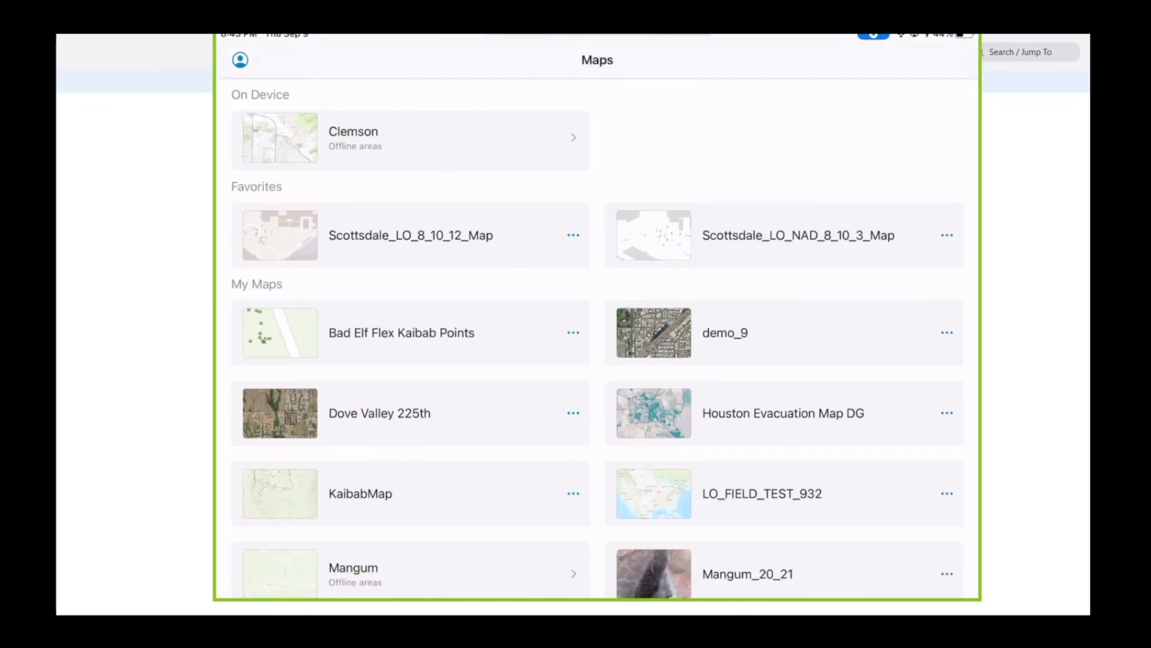
pyautogui.scroll(-2, 597, 346)
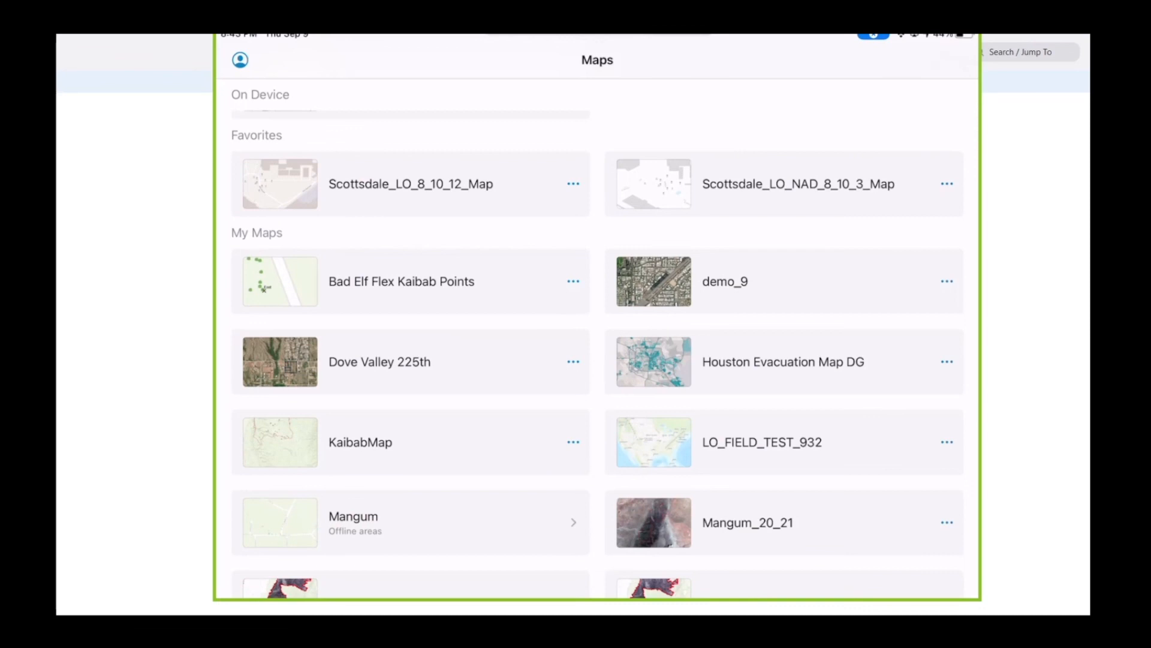
pyautogui.click(725, 281)
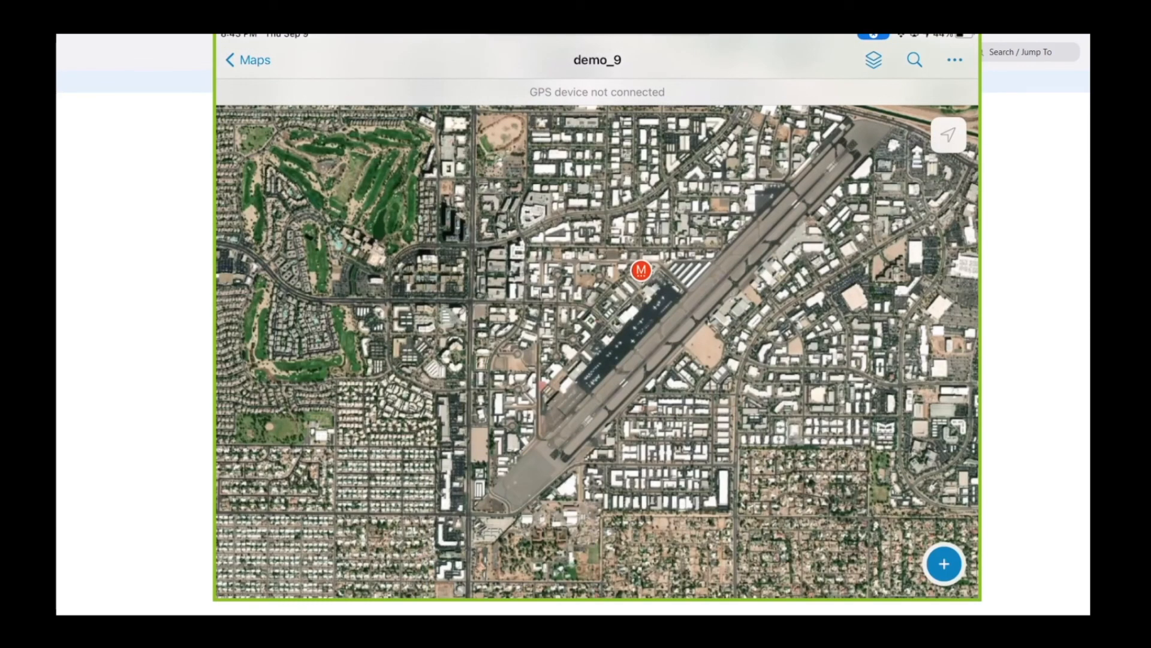
pyautogui.click(247, 59)
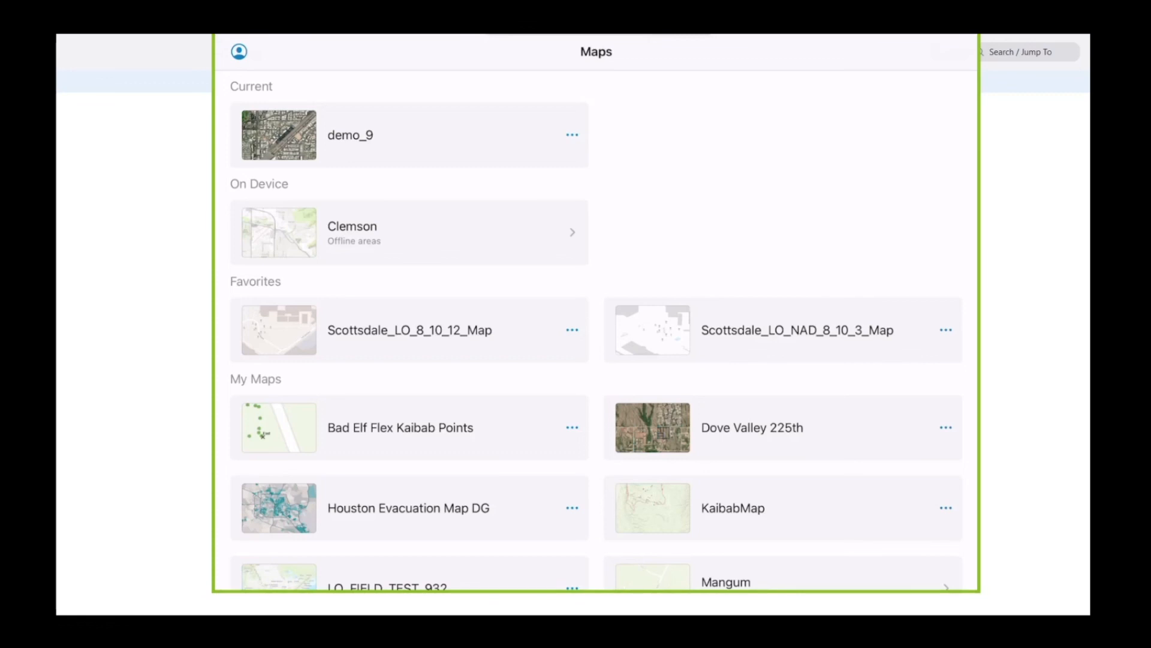
pyautogui.click(409, 135)
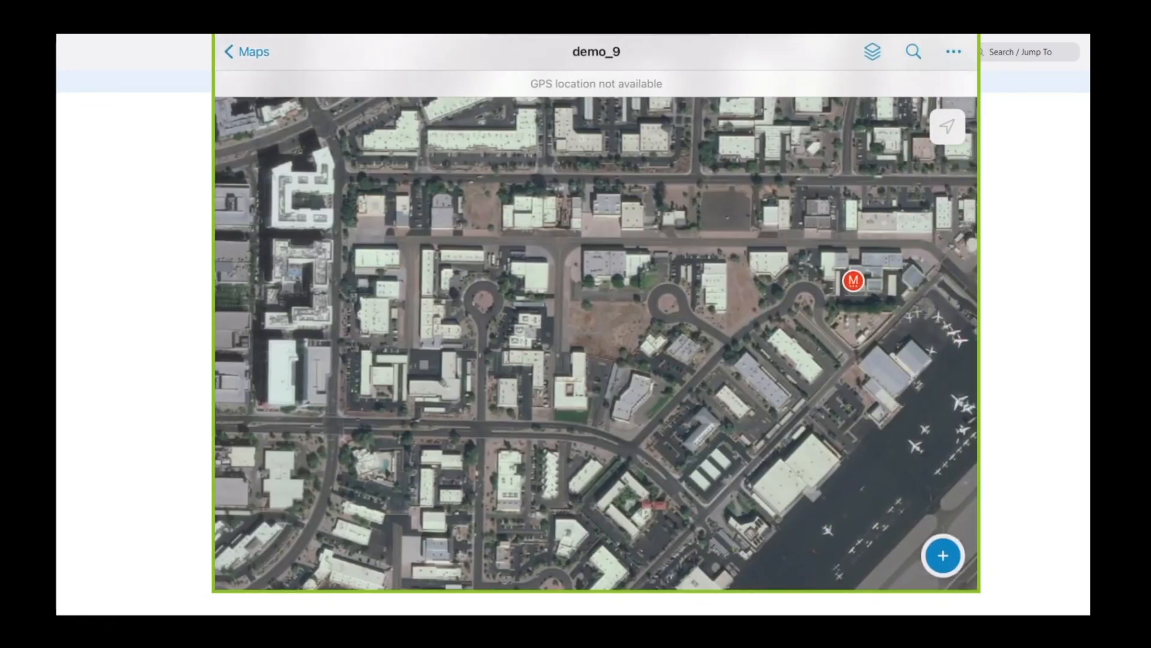
# Add a new point feature on the road just southeast of the cul-de-sac beside the airport apron
pyautogui.moveTo(720, 324); pyautogui.dragTo(587, 329)
pyautogui.scroll(3, 720, 239)
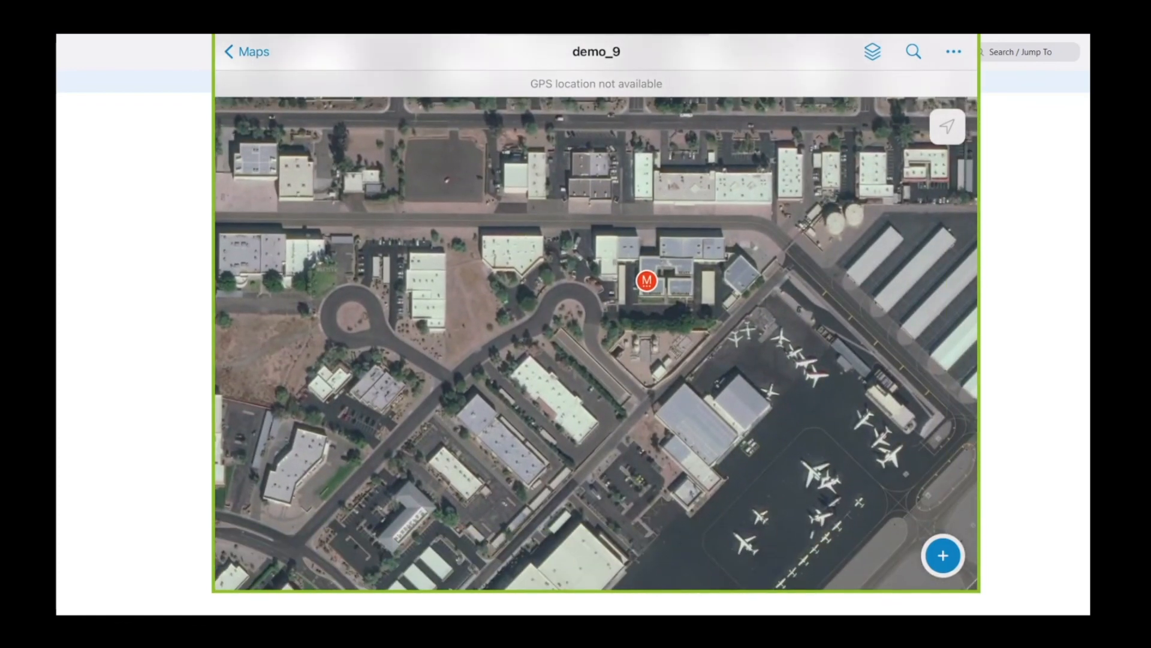
pyautogui.click(943, 555)
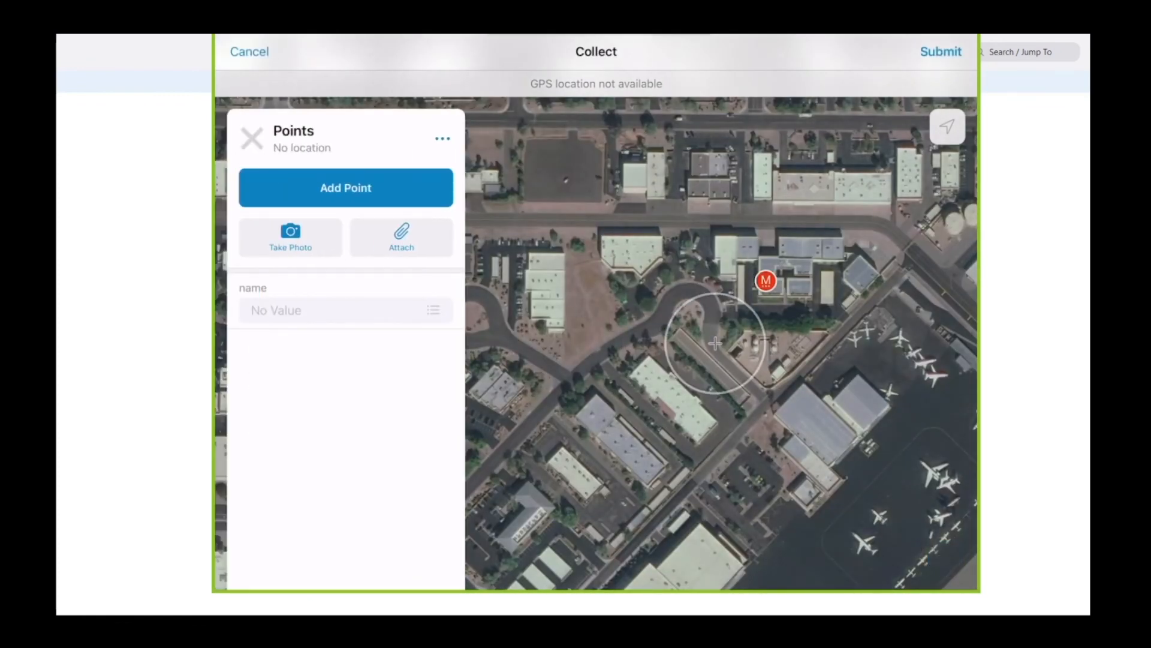
pyautogui.click(346, 187)
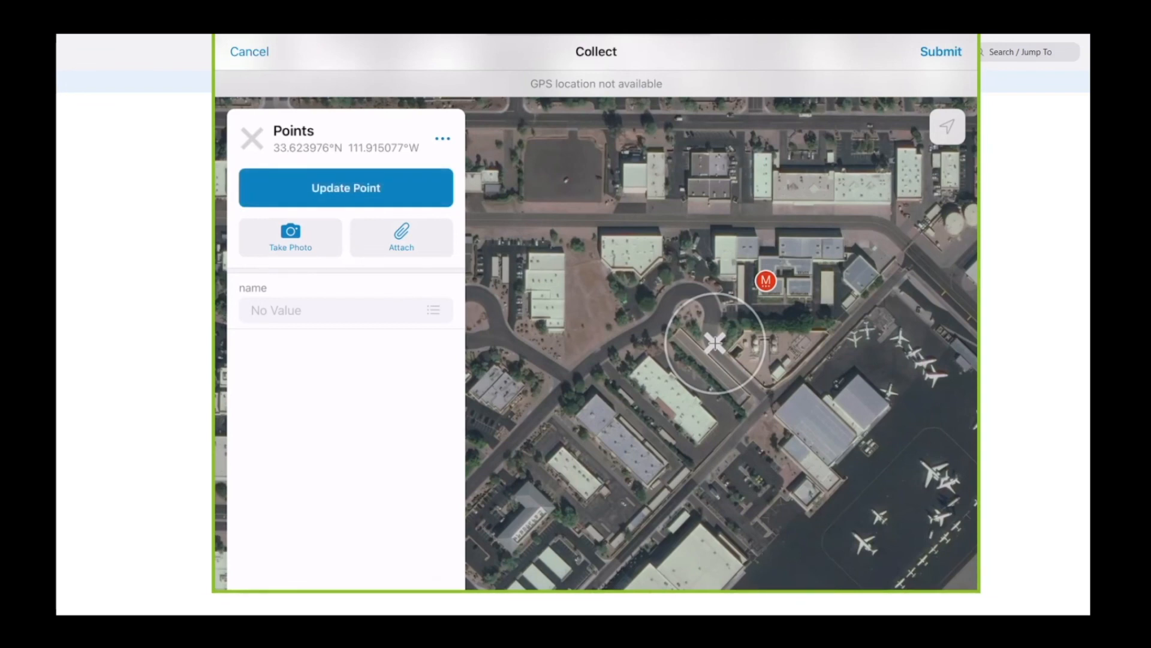
# Set the new point's name to maple, submit it, and inspect its placement up close on the map
pyautogui.click(346, 310)
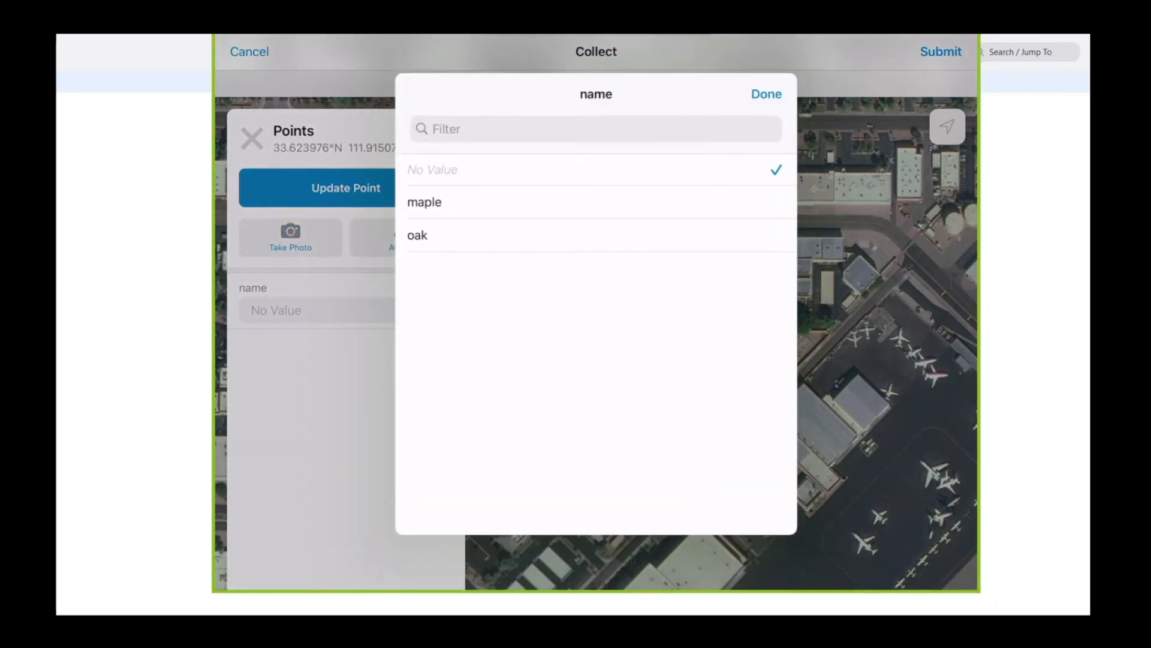
pyautogui.click(425, 202)
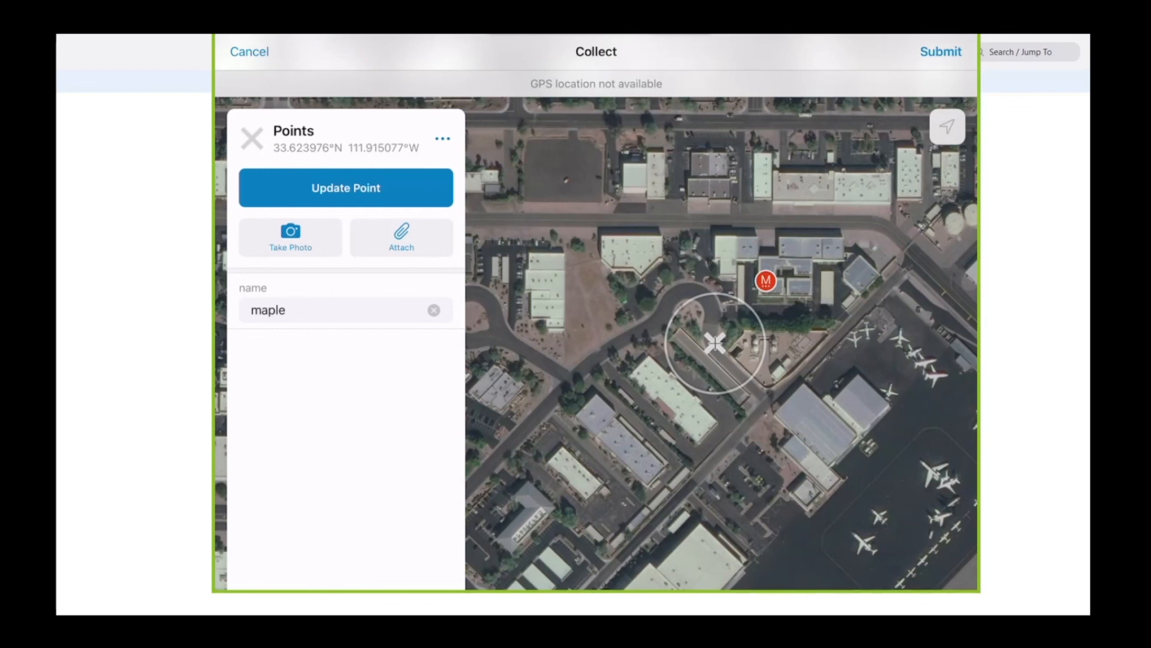
pyautogui.click(941, 51)
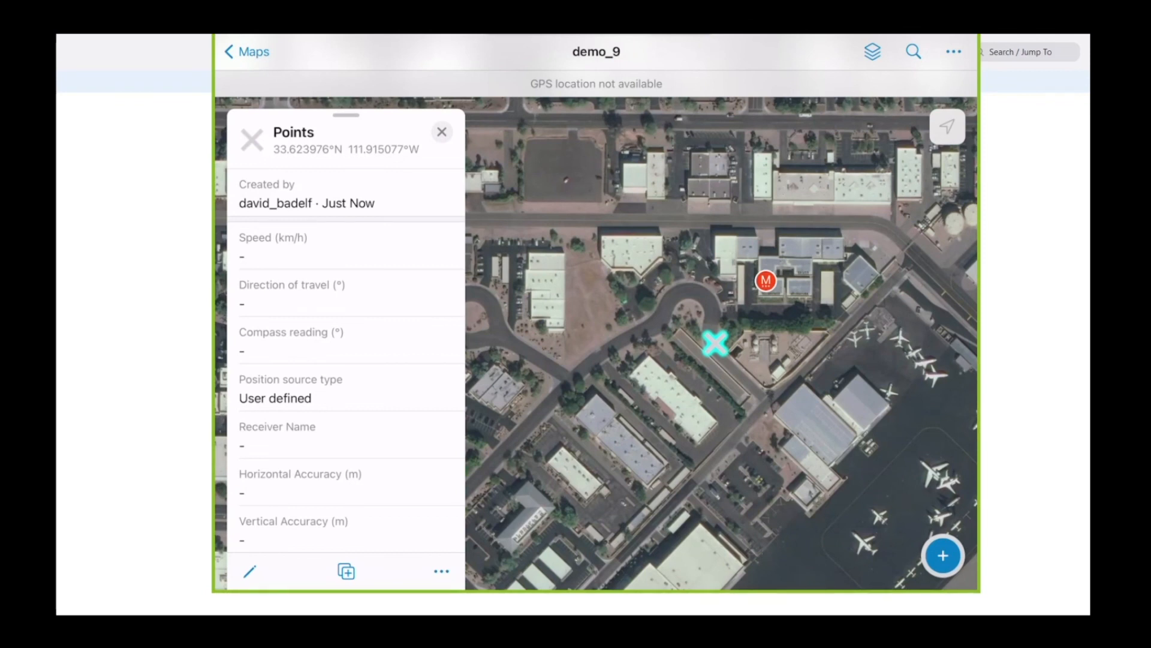
pyautogui.scroll(3, 788, 312)
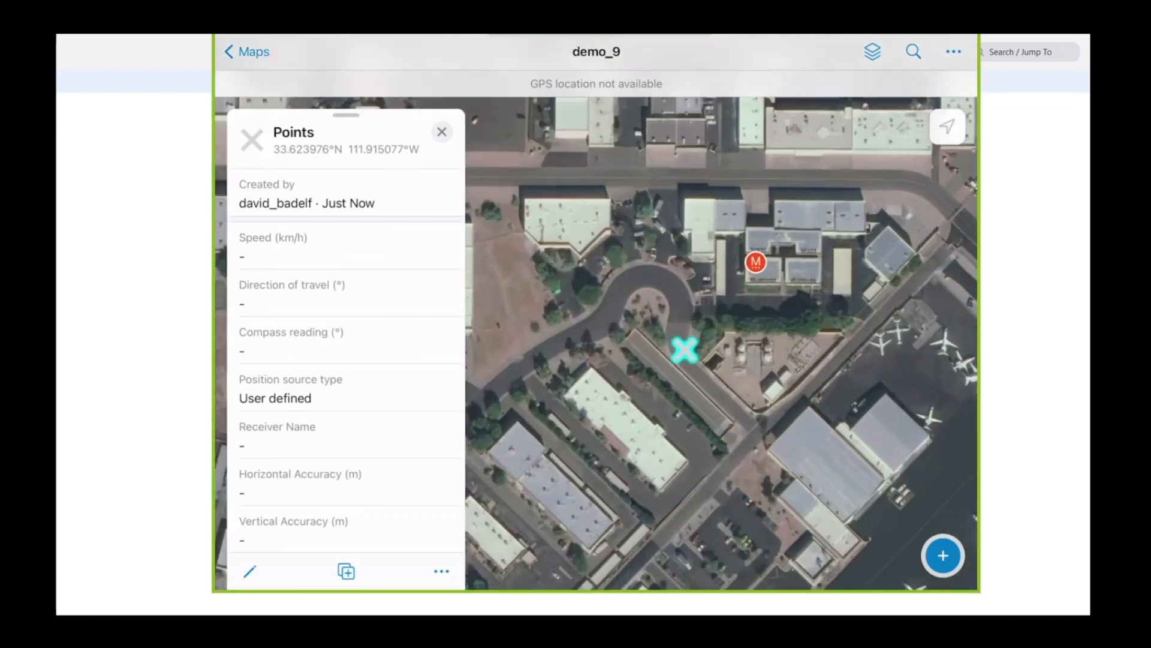
pyautogui.scroll(3, 766, 366)
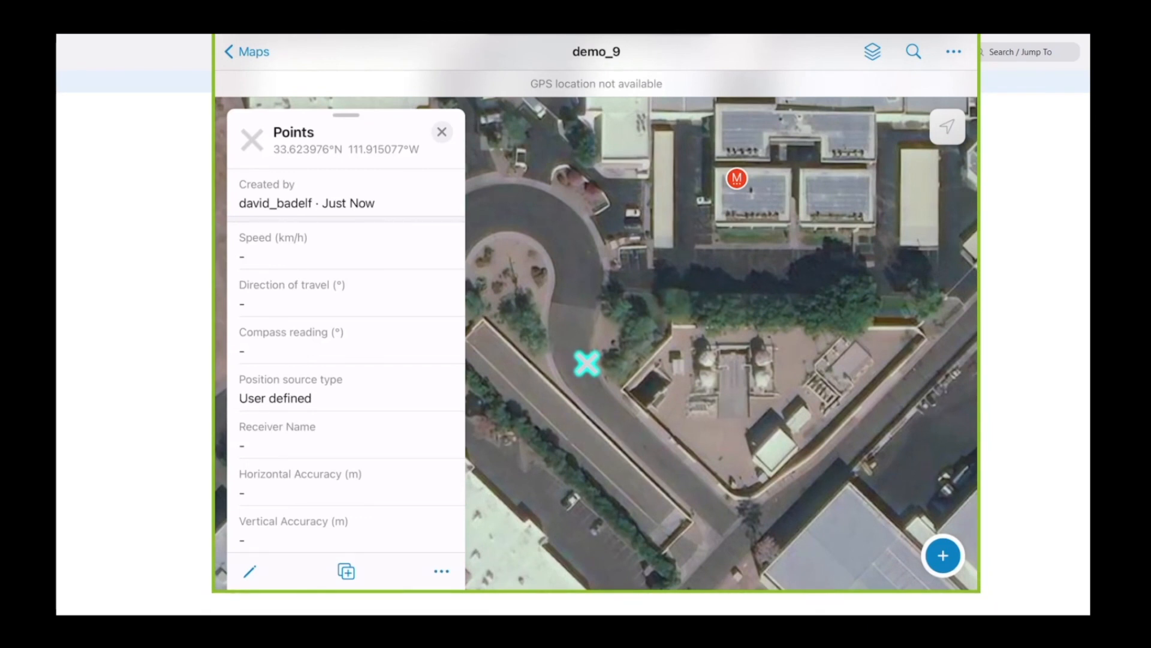
# Download an offline area of the demo_9 map covering the blocks around the airport runway
pyautogui.click(247, 52)
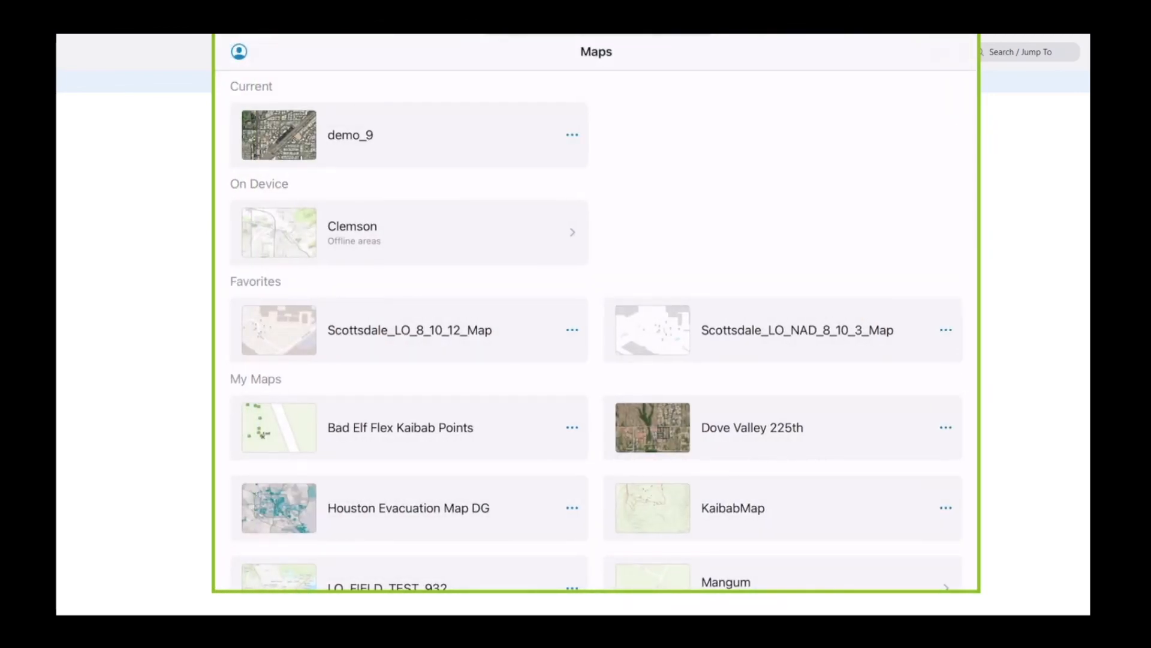
pyautogui.click(572, 134)
pyautogui.click(611, 202)
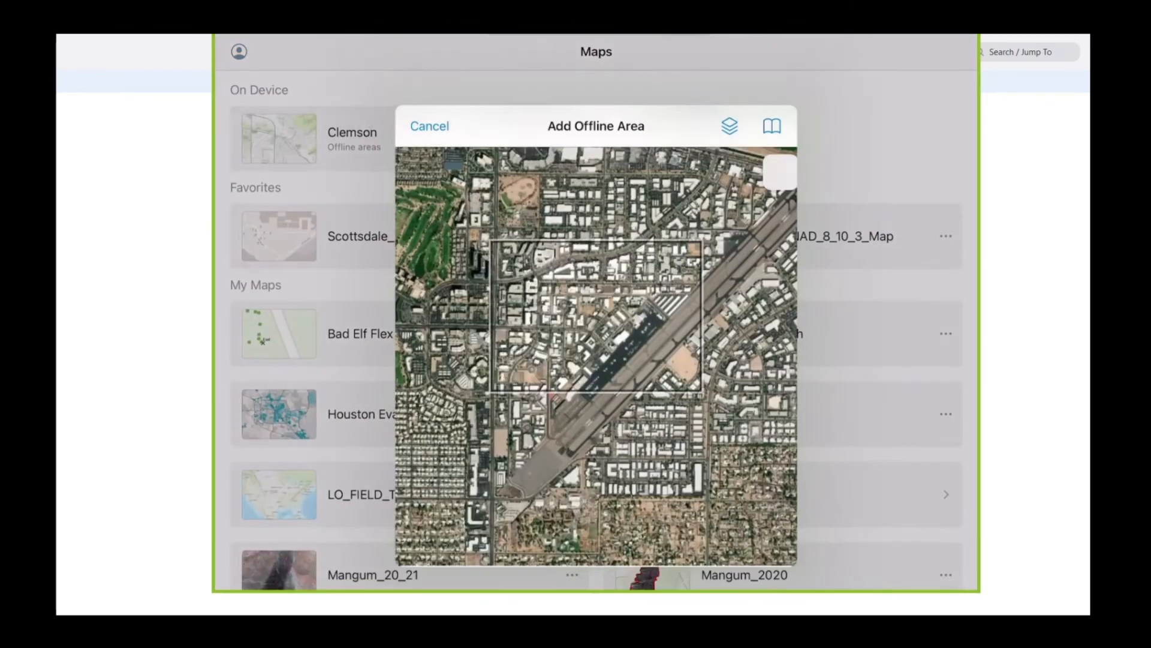
pyautogui.click(596, 507)
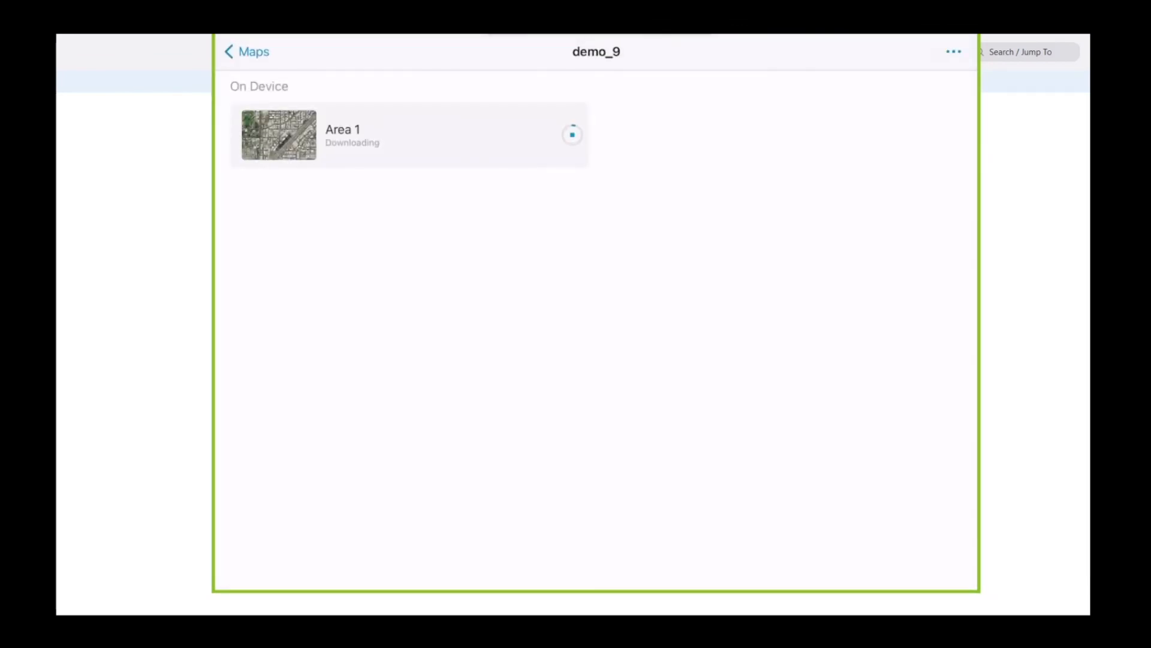